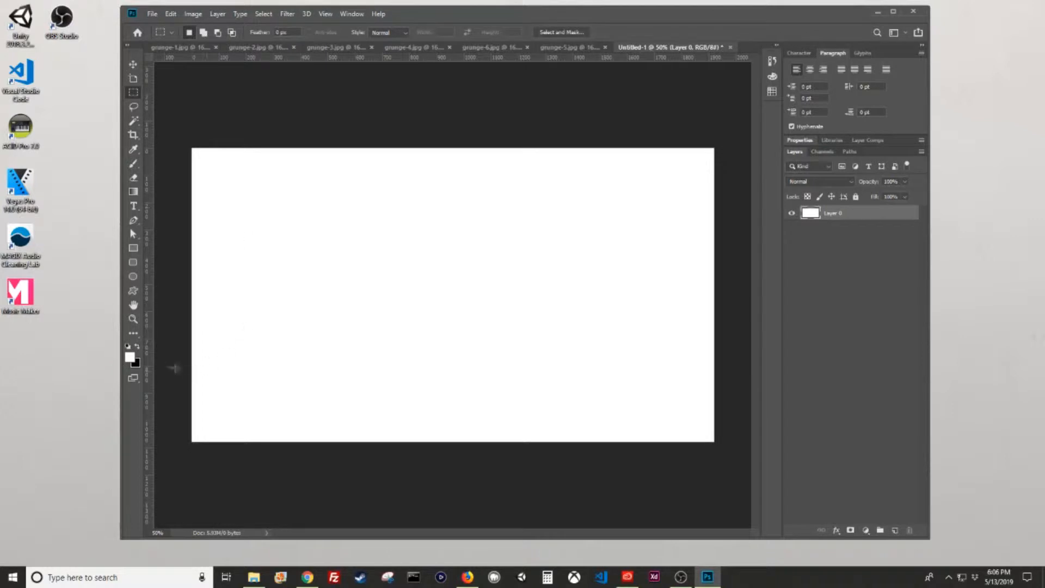
Step: Set the foreground color to light gray and fill Layer 0 with it
{"action": "left_click", "coordinate": [130, 356]}
{"action": "left_click", "coordinate": [675, 465]}
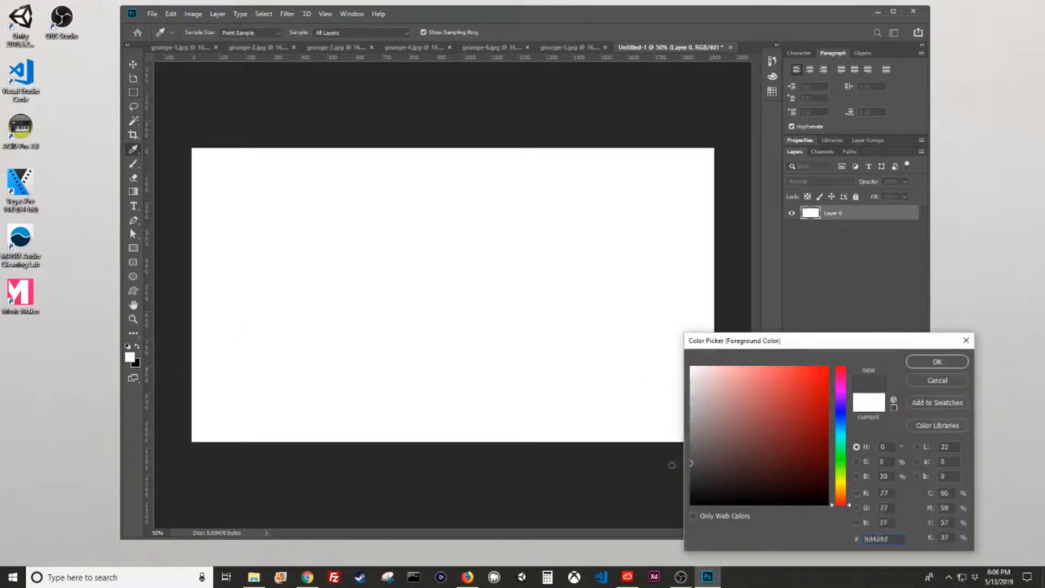
{"action": "left_click", "coordinate": [674, 423]}
{"action": "left_click", "coordinate": [937, 362]}
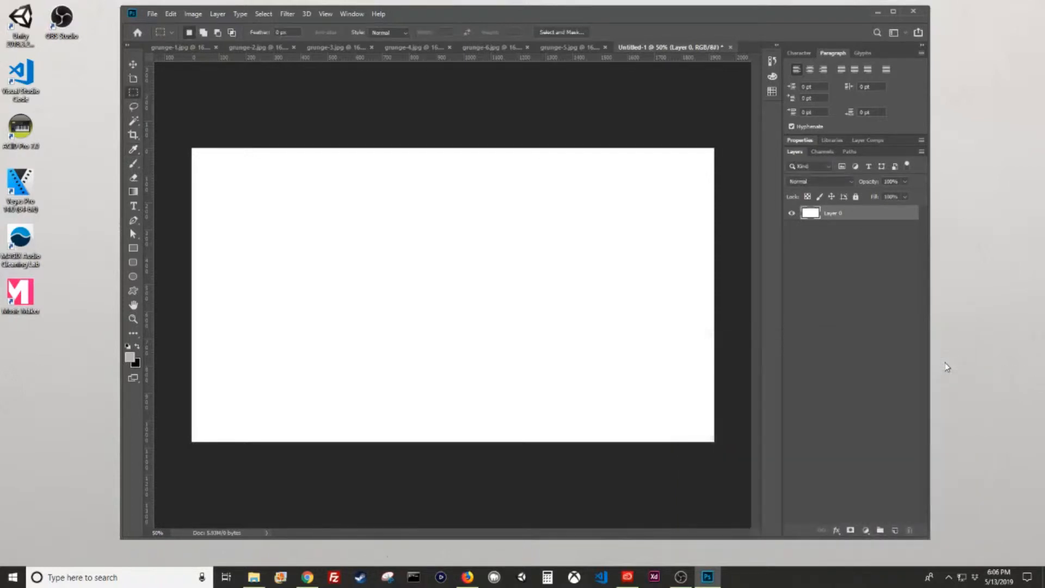
{"action": "key", "text": "ctrl+BackSpace"}
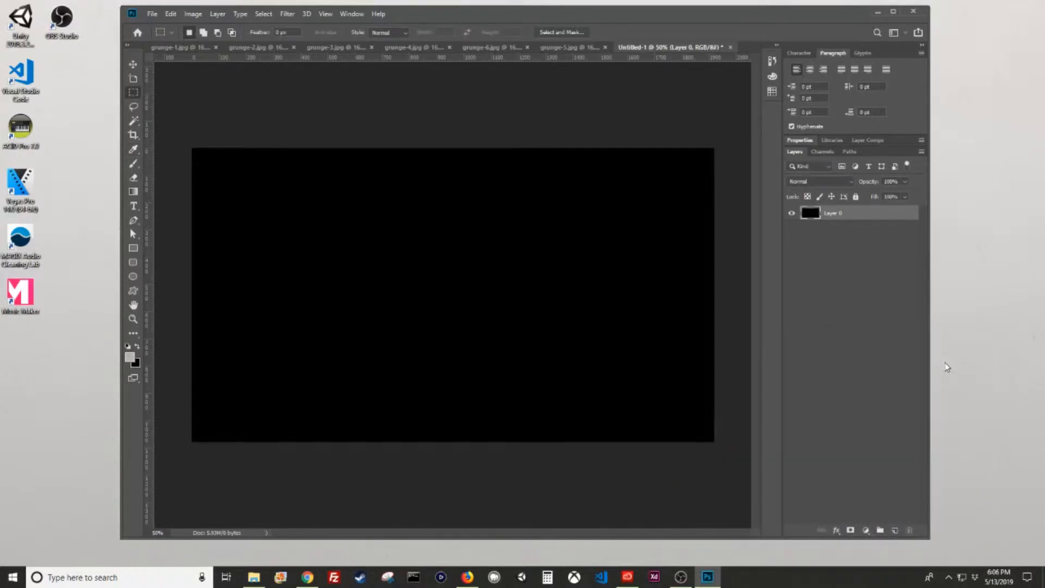
{"action": "key", "text": "alt+BackSpace"}
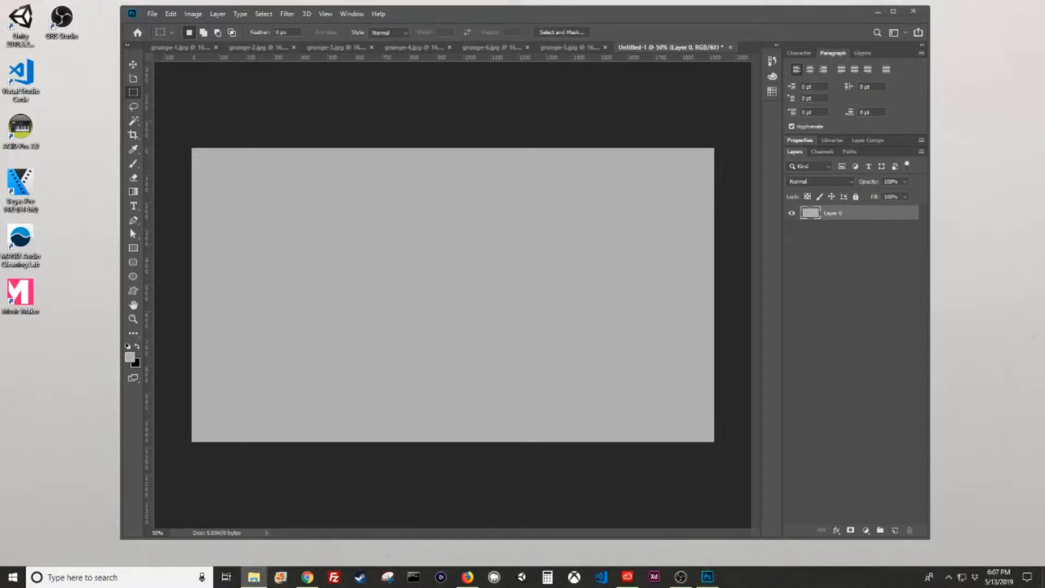
Step: Look through the open grunge texture images one by one, from grunge-1.jpg to grunge-5.jpg, and return to Untitled-1
{"action": "left_click", "coordinate": [209, 50]}
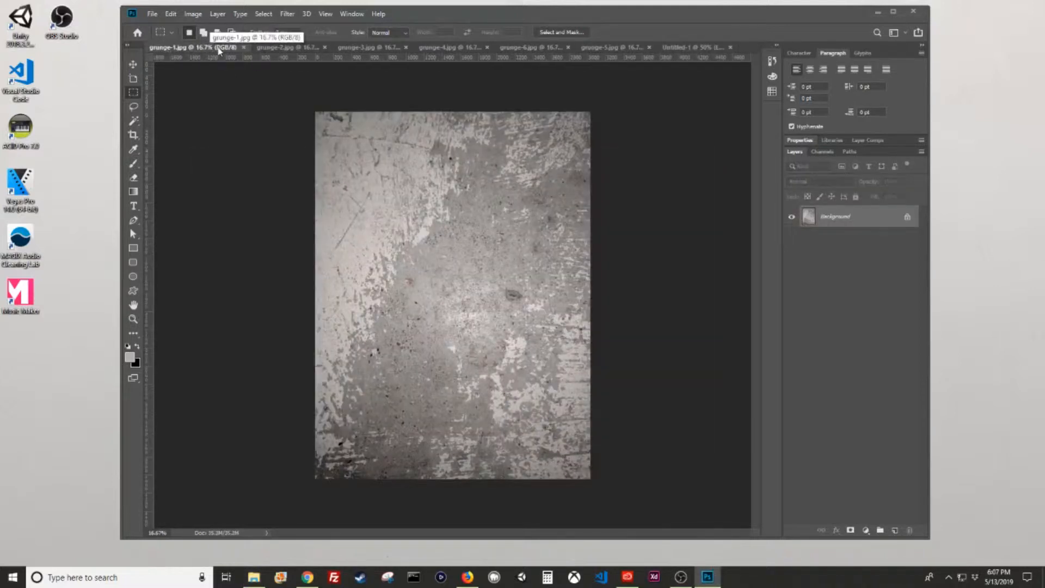
{"action": "left_click", "coordinate": [286, 47]}
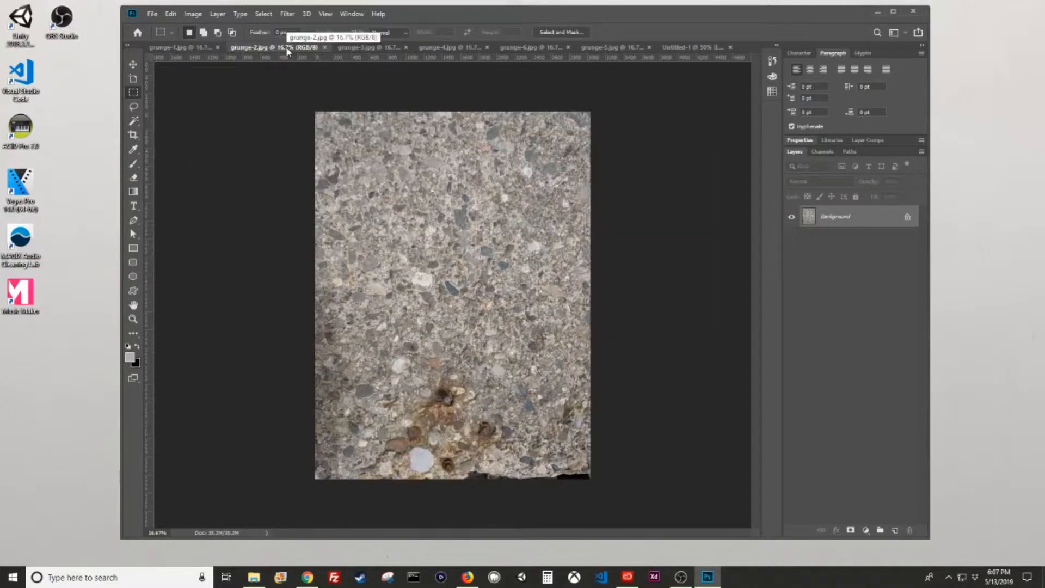
{"action": "left_click", "coordinate": [348, 48]}
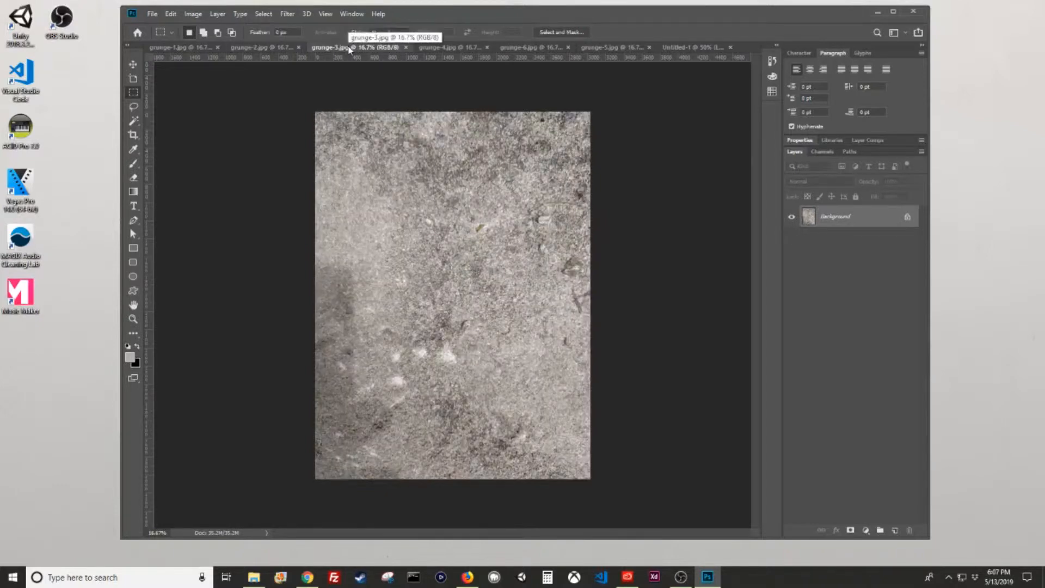
{"action": "left_click", "coordinate": [434, 48]}
{"action": "left_click", "coordinate": [514, 48]}
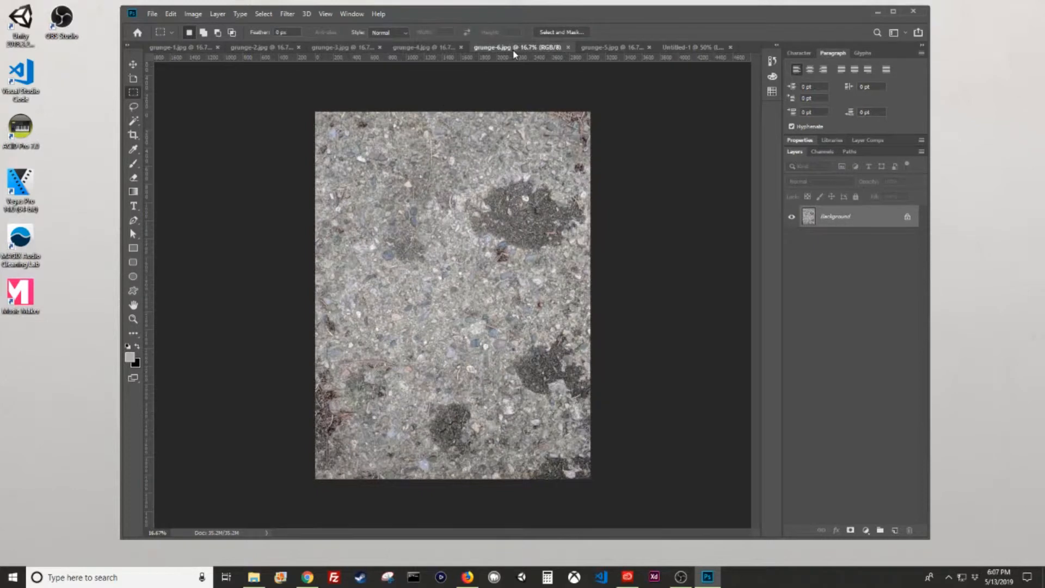
{"action": "left_click", "coordinate": [601, 48]}
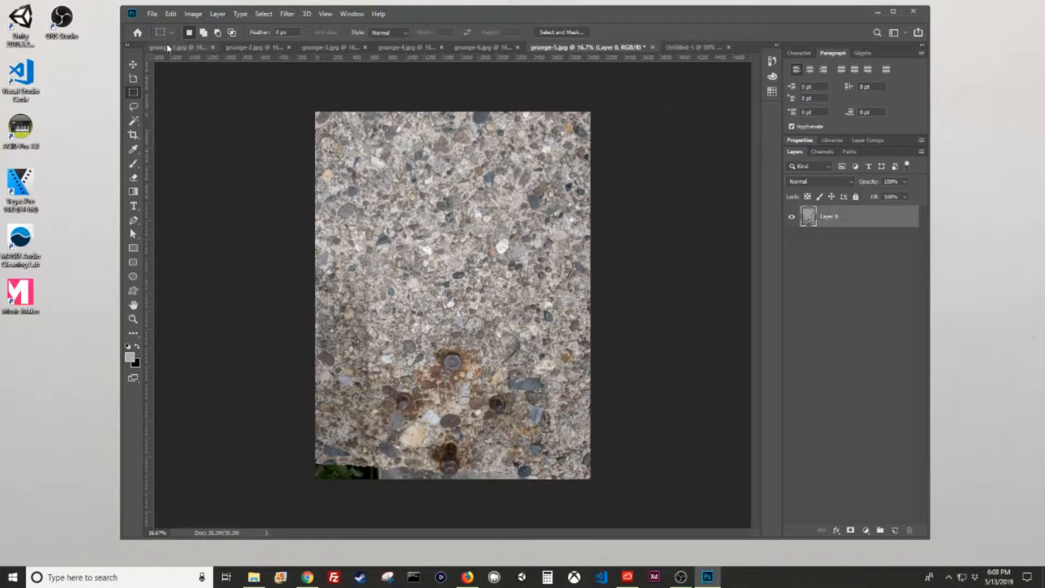
{"action": "left_click", "coordinate": [684, 48]}
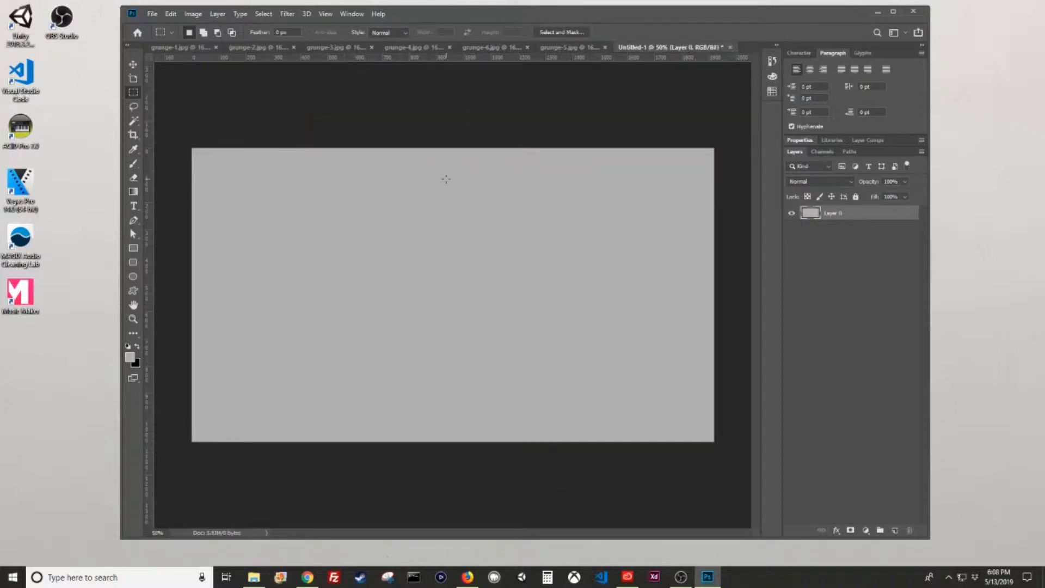
Step: Bring the cracked-concrete texture from grunge-4.jpg into Untitled-1 as a new layer and position it to cover the canvas
{"action": "left_click", "coordinate": [180, 48]}
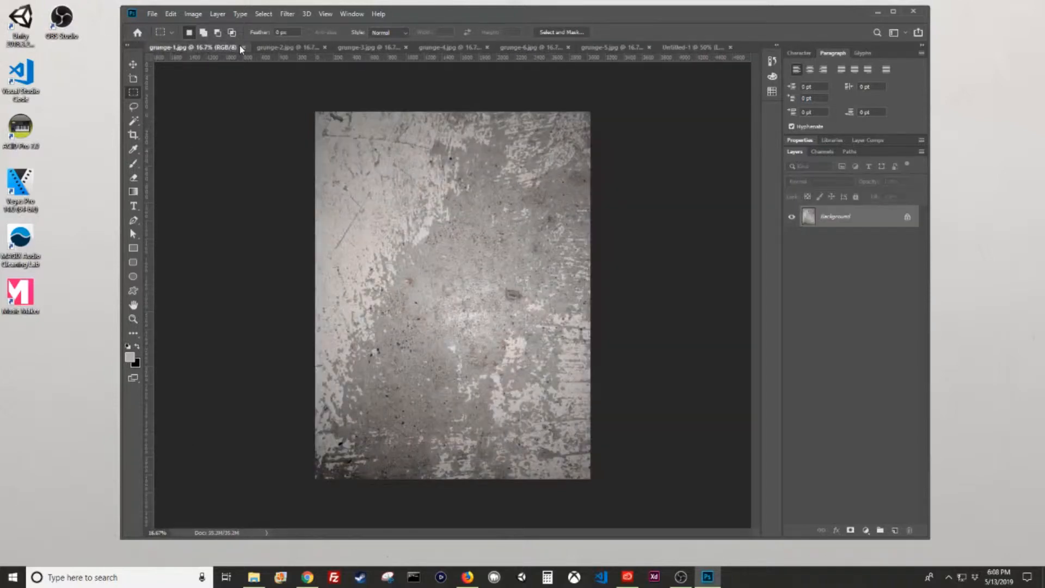
{"action": "left_click", "coordinate": [271, 48]}
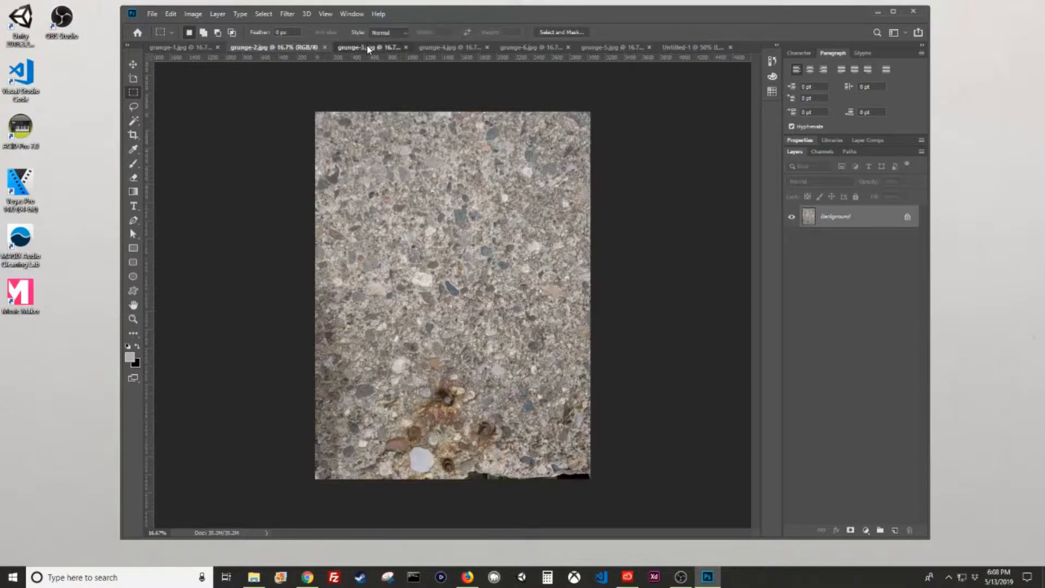
{"action": "left_click", "coordinate": [367, 47]}
{"action": "left_click", "coordinate": [439, 45]}
{"action": "key", "text": "v"}
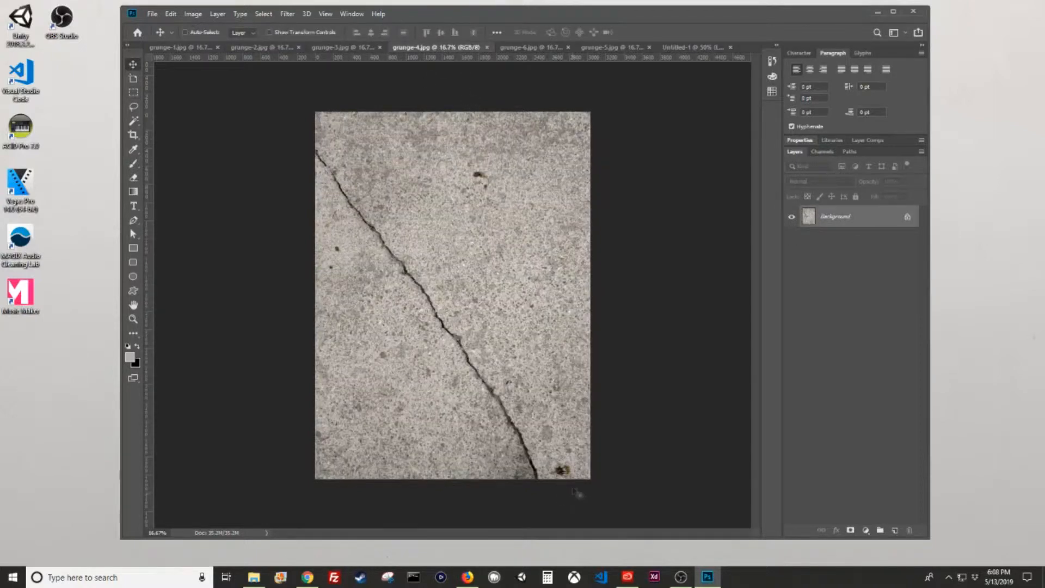
{"action": "key", "text": "ctrl+w"}
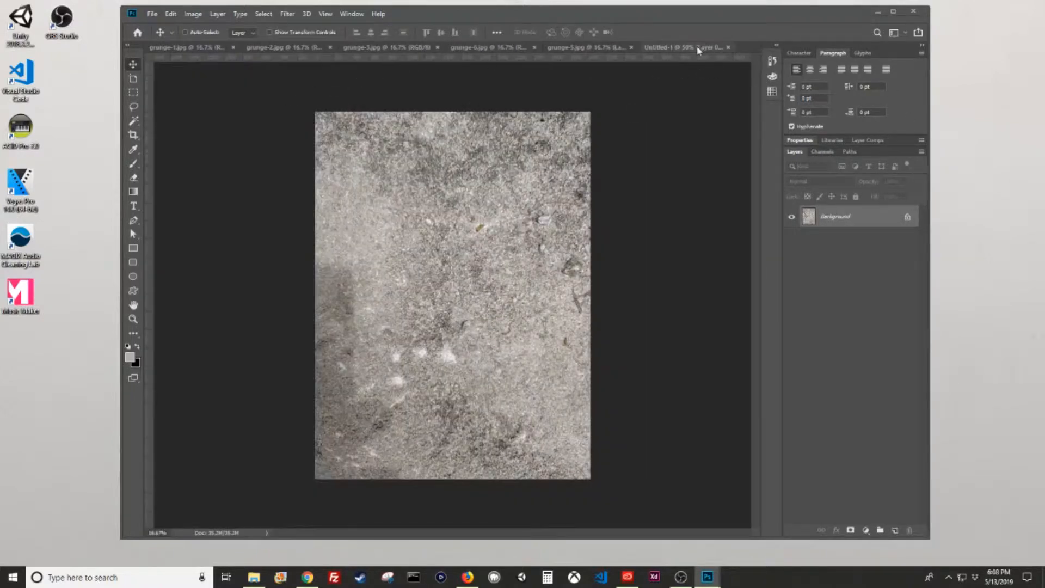
{"action": "left_click", "coordinate": [696, 47]}
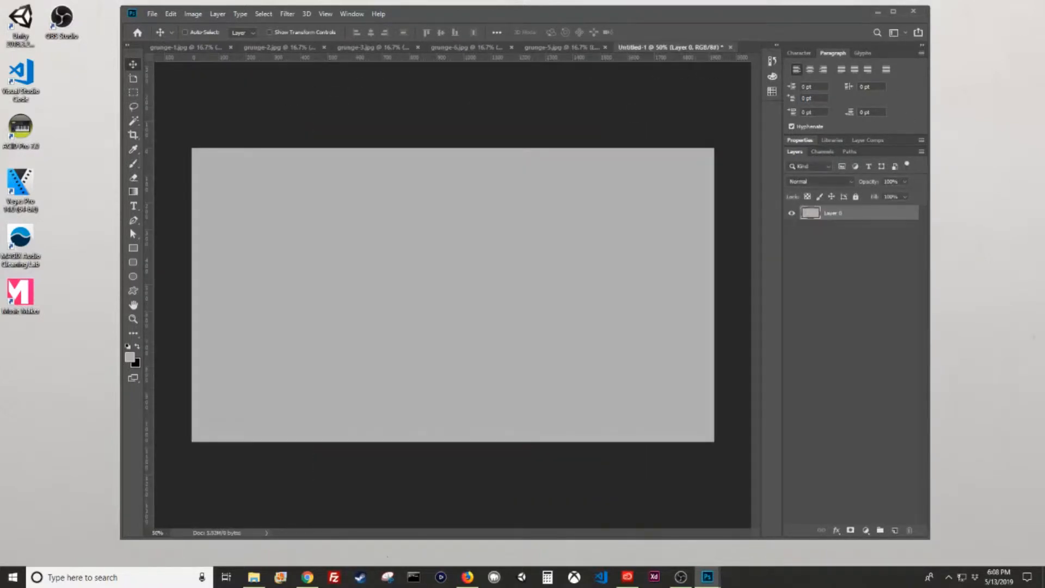
{"action": "left_click_drag", "start_coordinate": [729, 240], "coordinate": [441, 285]}
{"action": "left_click_drag", "start_coordinate": [563, 362], "coordinate": [589, 296]}
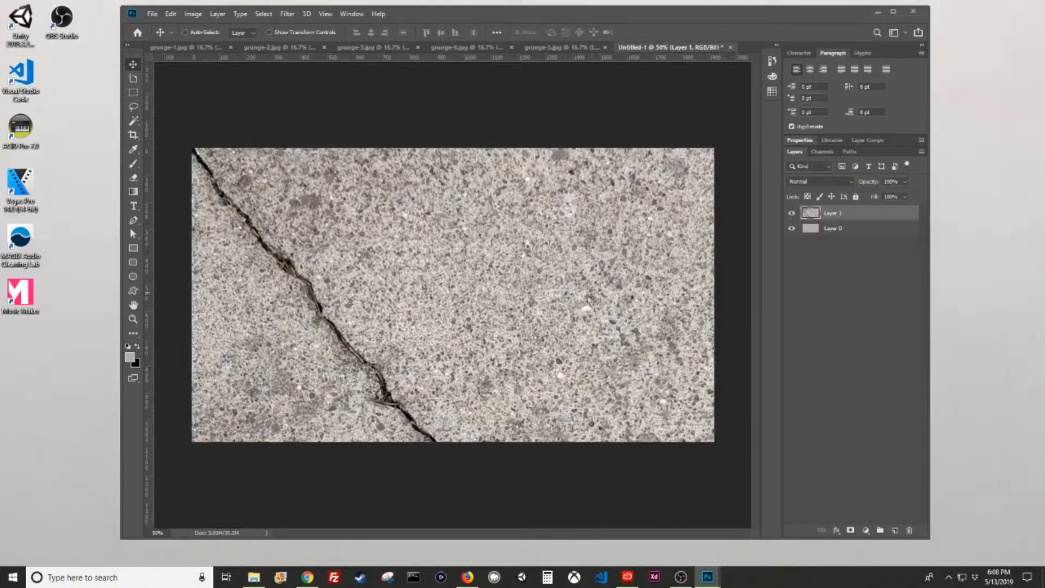
Step: Convert the cracked-concrete layer, Layer 1, to a smart object
{"action": "right_click", "coordinate": [857, 215]}
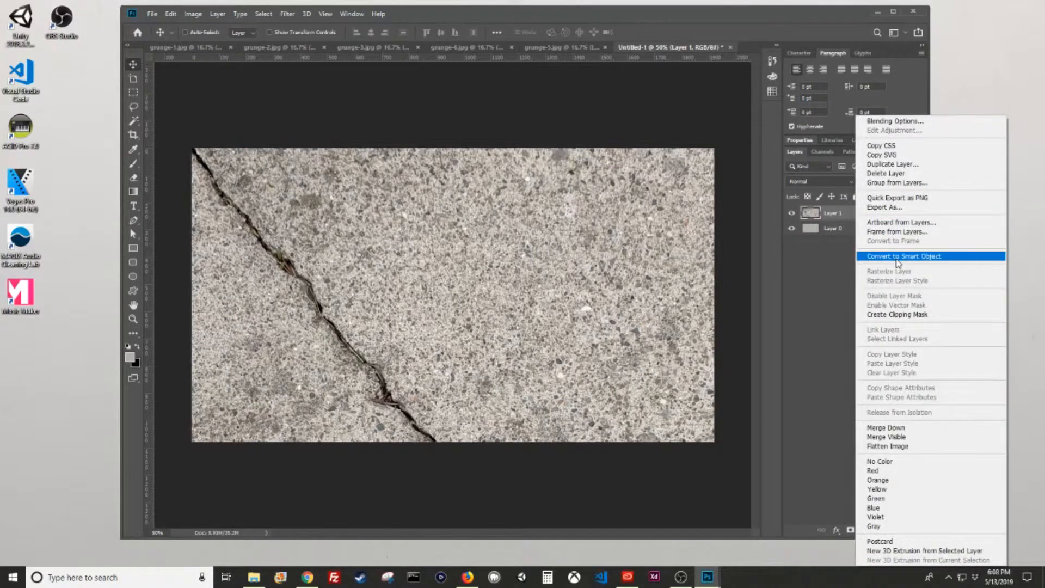
{"action": "right_click", "coordinate": [835, 217]}
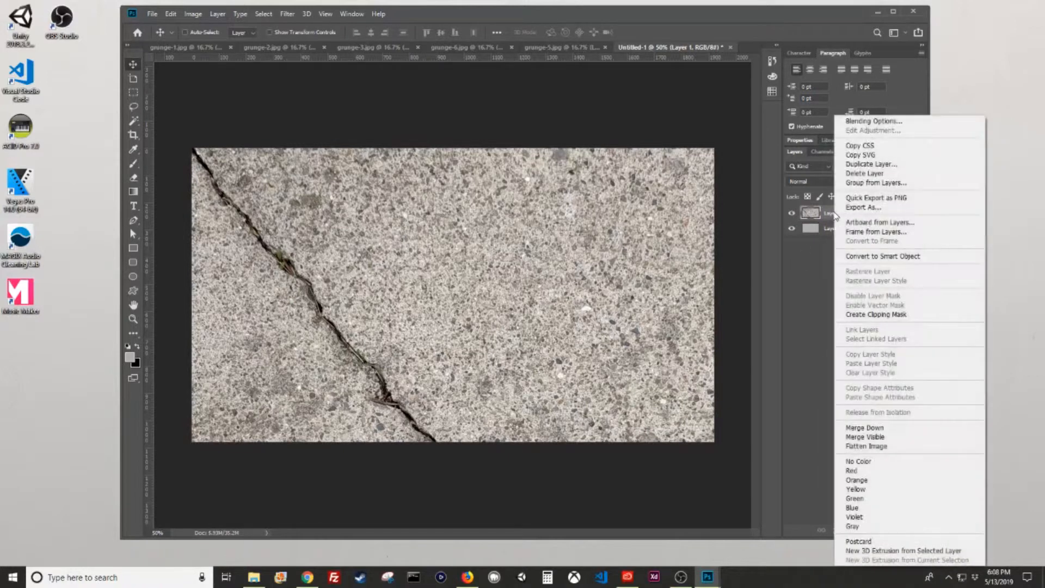
{"action": "left_click", "coordinate": [898, 259]}
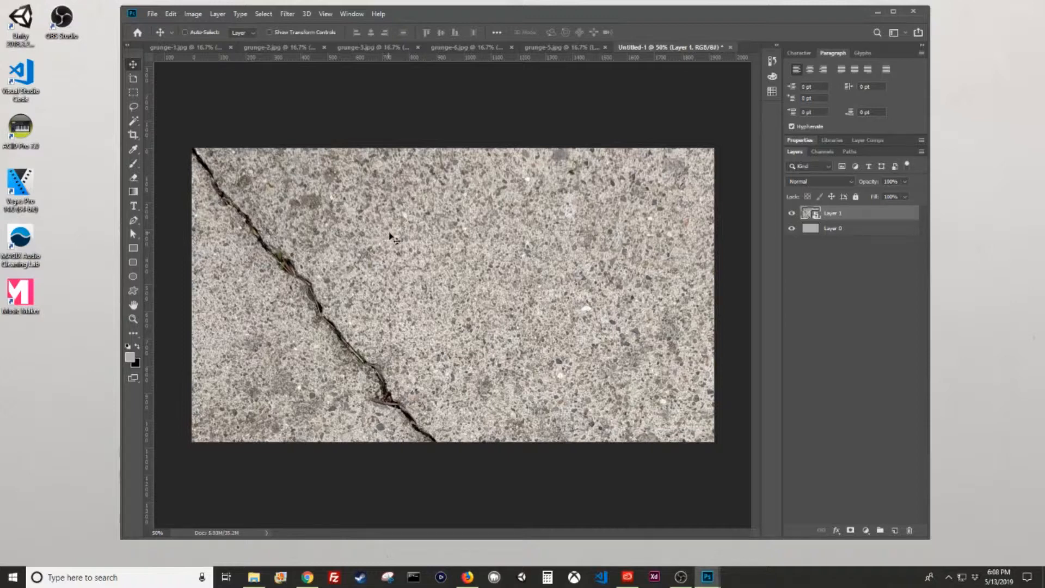
Step: Scale Layer 1 down and move it so the texture covers the canvas with the crack running diagonally from upper to lower edge
{"action": "key", "text": "ctrl+t"}
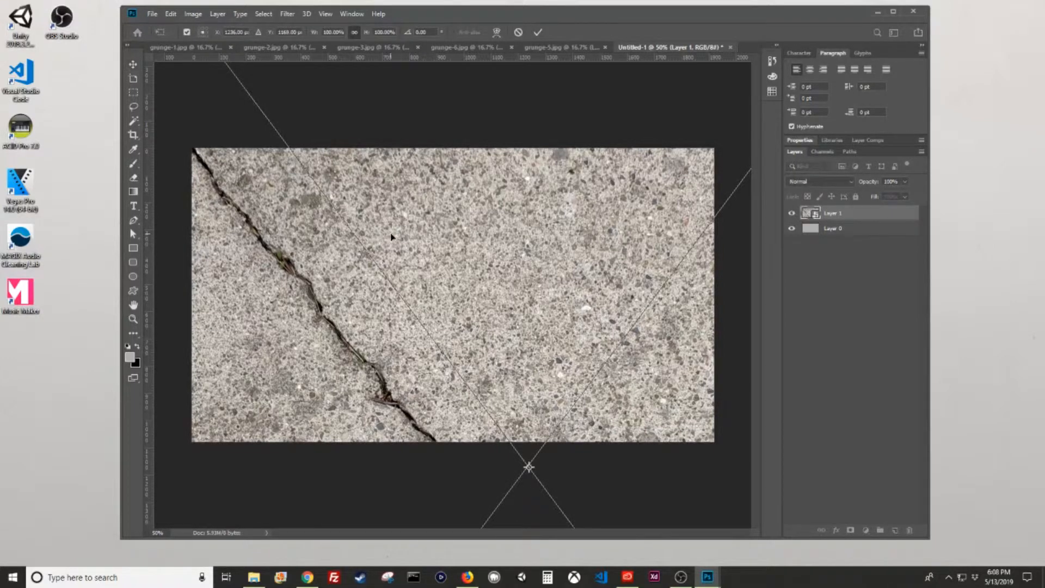
{"action": "key", "text": "ctrl+minus"}
{"action": "key", "text": "ctrl+minus"}
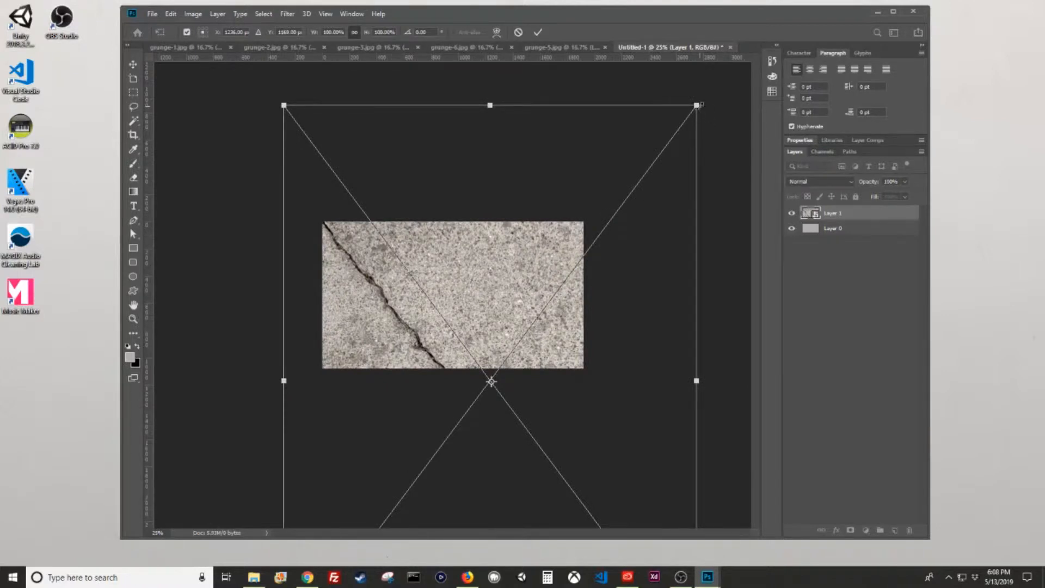
{"action": "left_click_drag", "start_coordinate": [699, 104], "coordinate": [662, 154]}
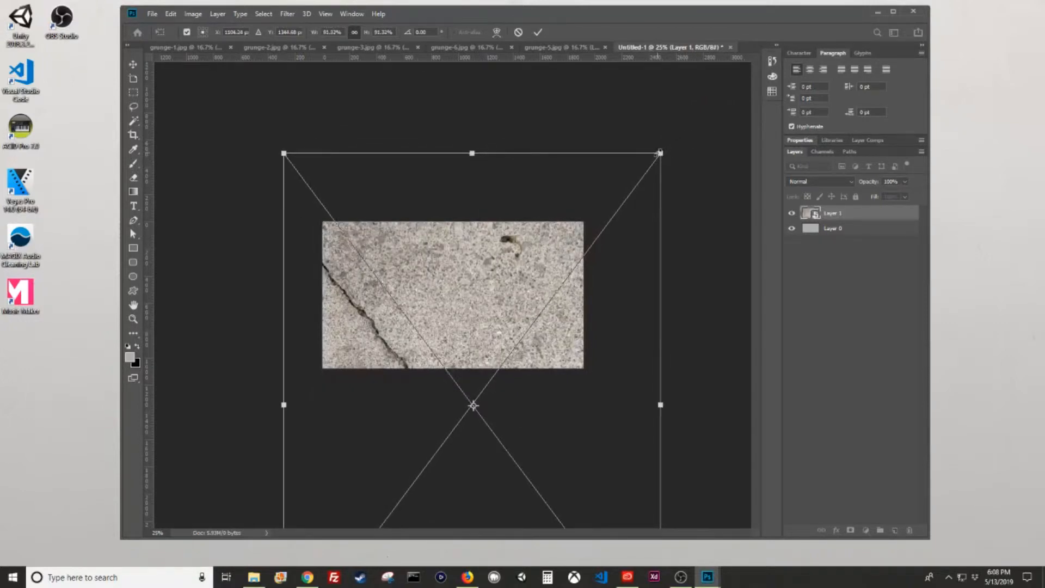
{"action": "left_click_drag", "start_coordinate": [660, 153], "coordinate": [596, 264]}
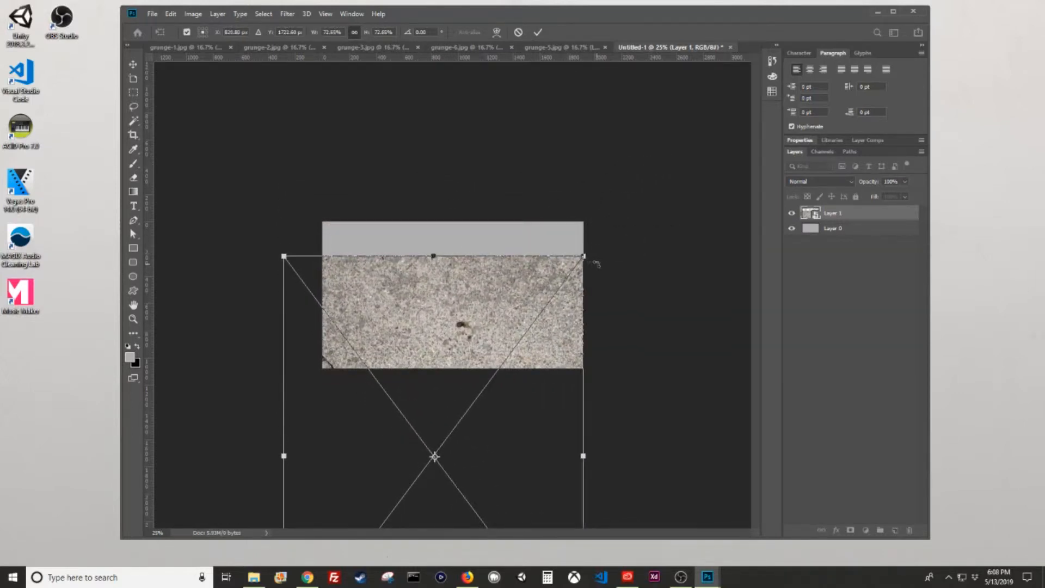
{"action": "left_click_drag", "start_coordinate": [466, 310], "coordinate": [505, 181]}
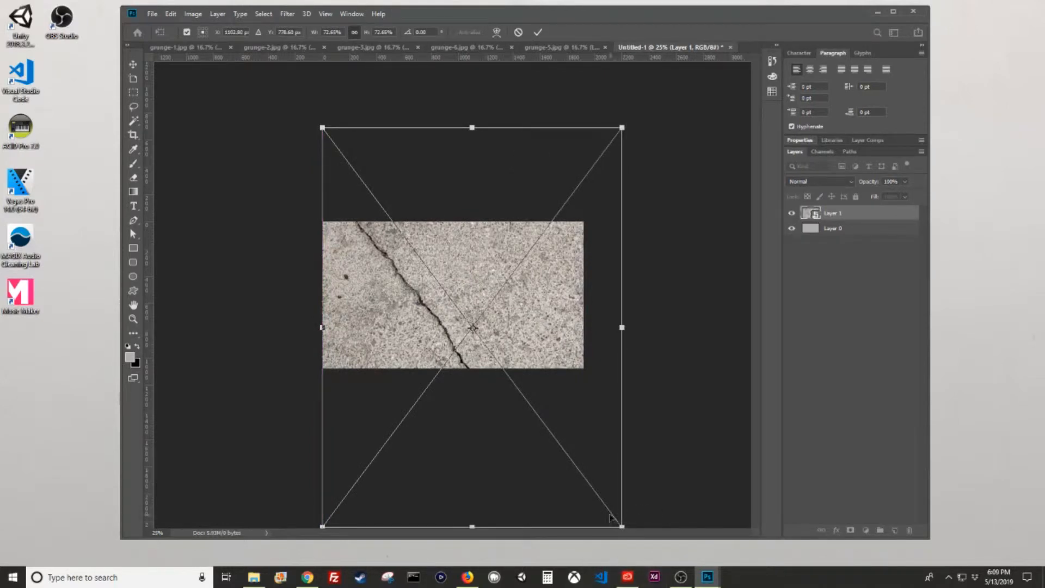
{"action": "left_click_drag", "start_coordinate": [621, 526], "coordinate": [586, 479]}
{"action": "key", "text": "Return"}
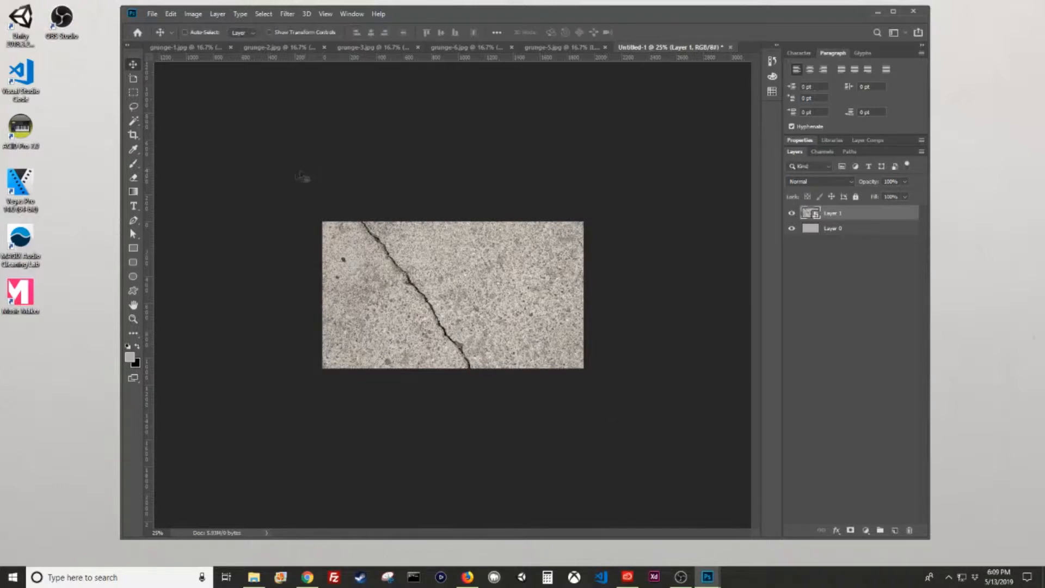
{"action": "key", "text": "ctrl+0"}
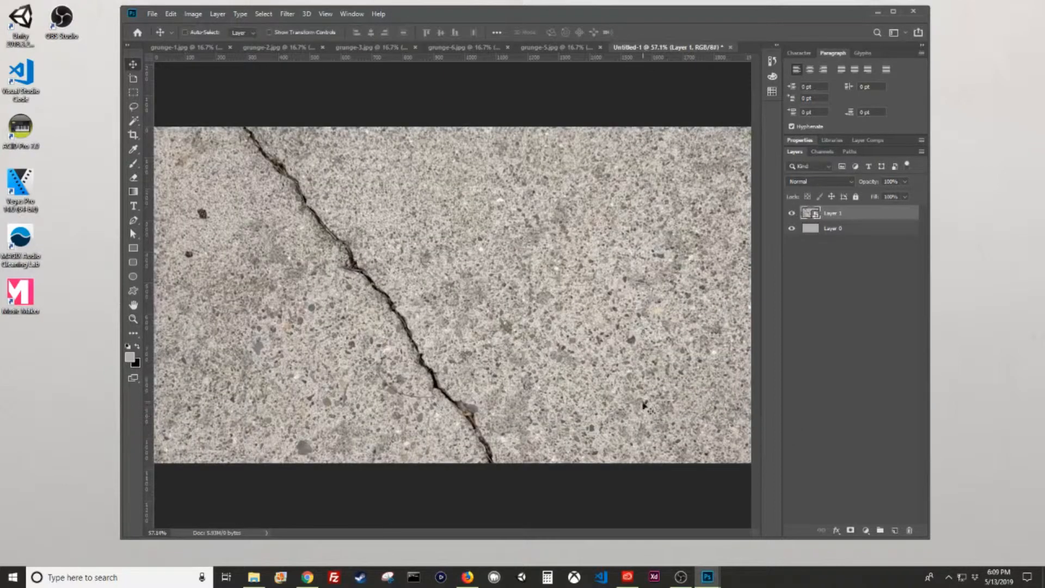
{"action": "key", "text": "ctrl+minus"}
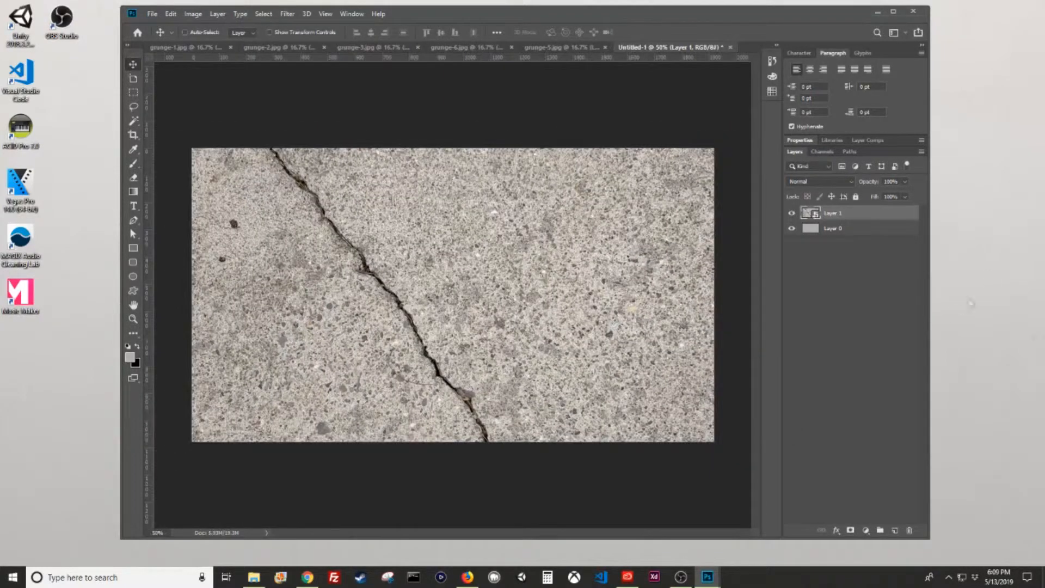
Step: Set Layer 1's blend mode to Multiply and add a layer mask to it
{"action": "left_click", "coordinate": [822, 183]}
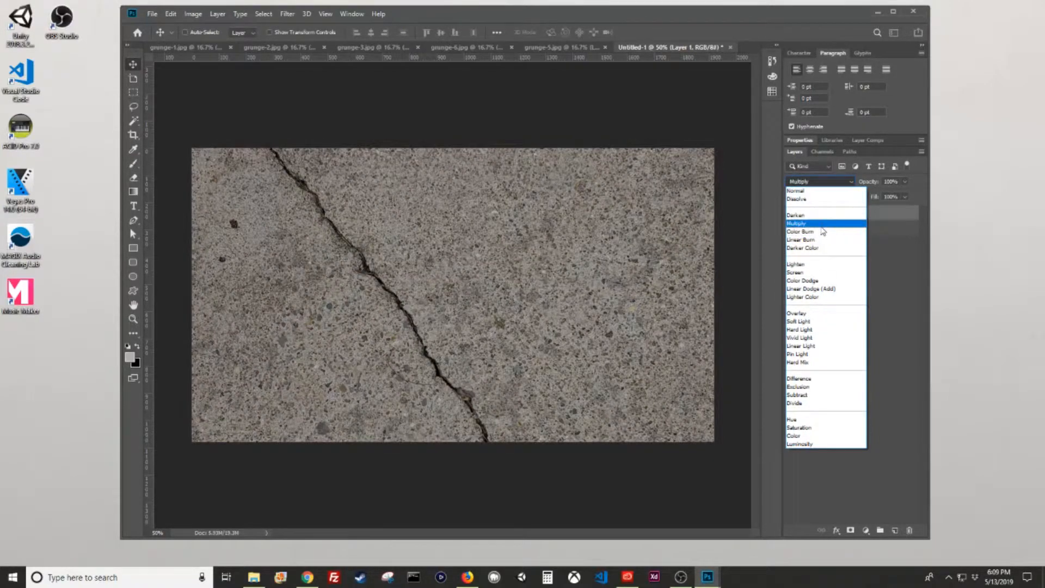
{"action": "left_click", "coordinate": [797, 223]}
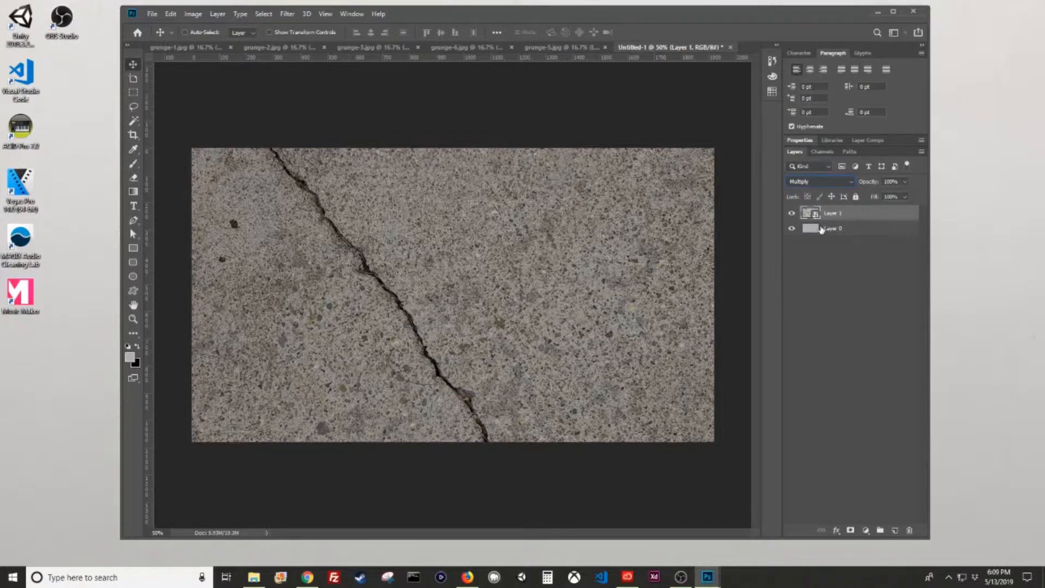
{"action": "left_click", "coordinate": [850, 531]}
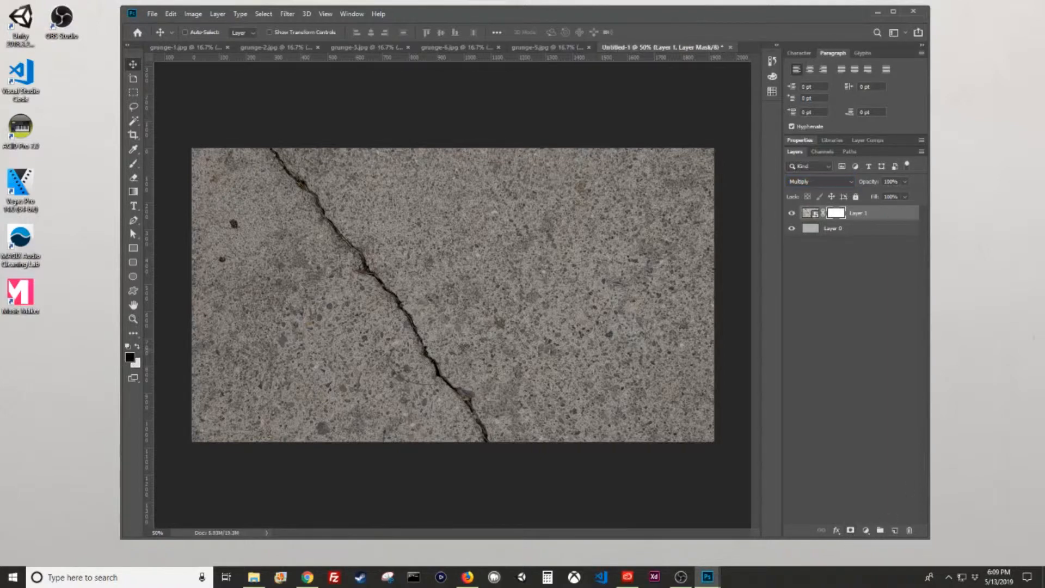
Step: Paint Layer 1's mask with a soft black 1100 px brush at 60% opacity, fading the texture along the canvas's right side and lower-left corner
{"action": "key", "text": "x"}
{"action": "key", "text": "x"}
{"action": "key", "text": "x"}
{"action": "left_click", "coordinate": [893, 11]}
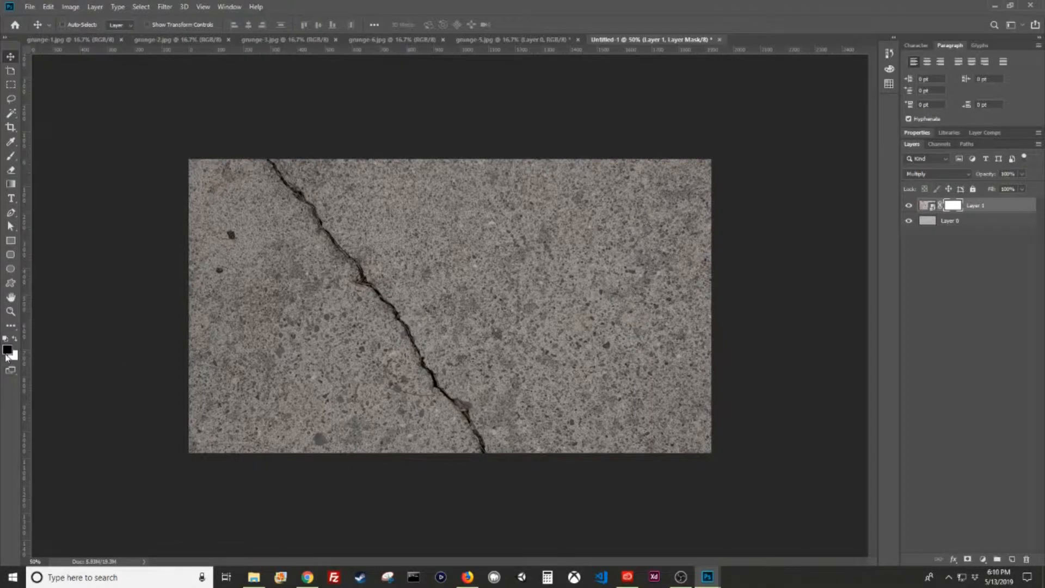
{"action": "key", "text": "x"}
{"action": "key", "text": "b"}
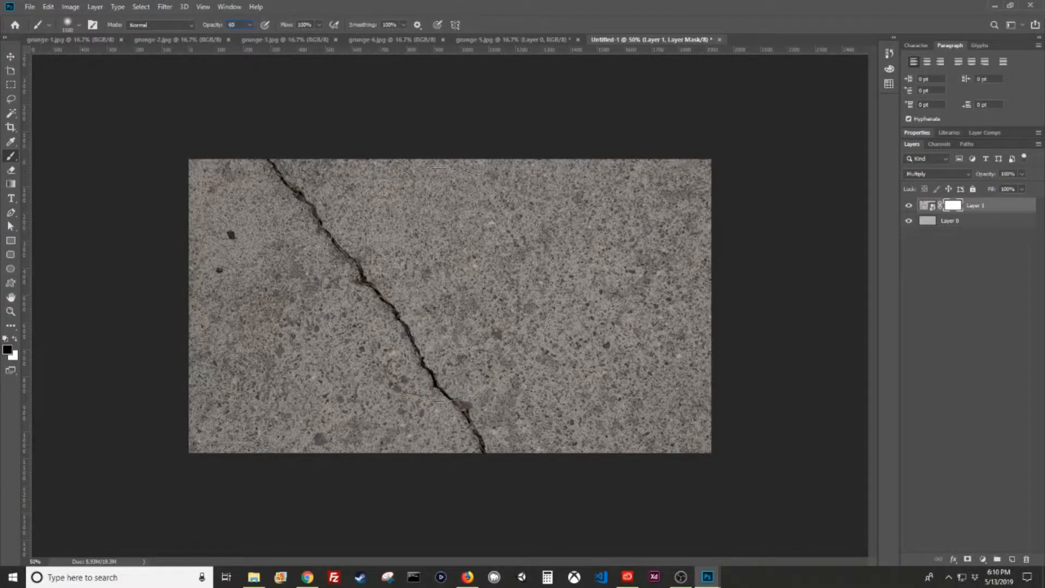
{"action": "left_click", "coordinate": [435, 283]}
{"action": "left_click", "coordinate": [522, 253]}
{"action": "mouse_move", "coordinate": [560, 373]}
{"action": "left_mouse_down"}
{"action": "mouse_move", "coordinate": [670, 348]}
{"action": "mouse_move", "coordinate": [662, 382]}
{"action": "mouse_move", "coordinate": [657, 242]}
{"action": "mouse_move", "coordinate": [638, 271]}
{"action": "mouse_move", "coordinate": [519, 192]}
{"action": "mouse_move", "coordinate": [406, 143]}
{"action": "mouse_move", "coordinate": [619, 134]}
{"action": "mouse_move", "coordinate": [699, 165]}
{"action": "mouse_move", "coordinate": [683, 205]}
{"action": "left_mouse_up"}
{"action": "mouse_move", "coordinate": [695, 389]}
{"action": "left_mouse_down"}
{"action": "mouse_move", "coordinate": [662, 242]}
{"action": "mouse_move", "coordinate": [437, 152]}
{"action": "mouse_move", "coordinate": [647, 171]}
{"action": "mouse_move", "coordinate": [627, 150]}
{"action": "left_mouse_up"}
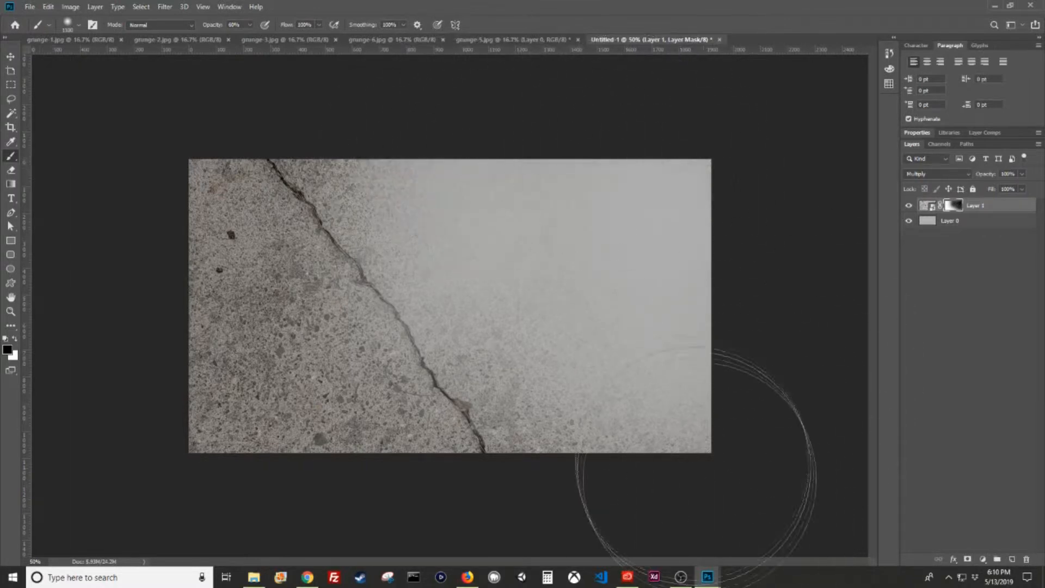
{"action": "left_click_drag", "start_coordinate": [140, 455], "coordinate": [206, 438]}
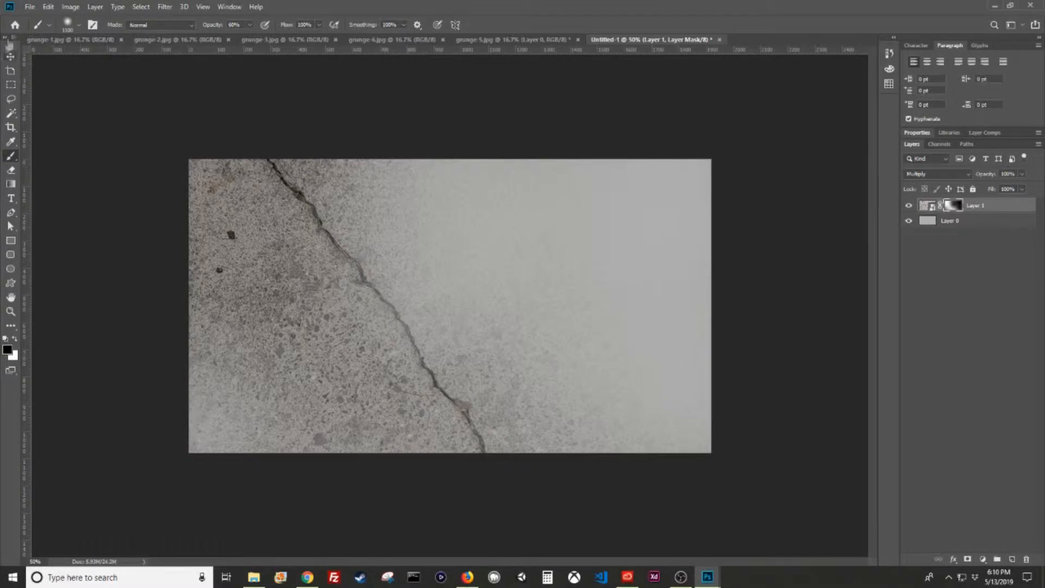
{"action": "left_click", "coordinate": [79, 27]}
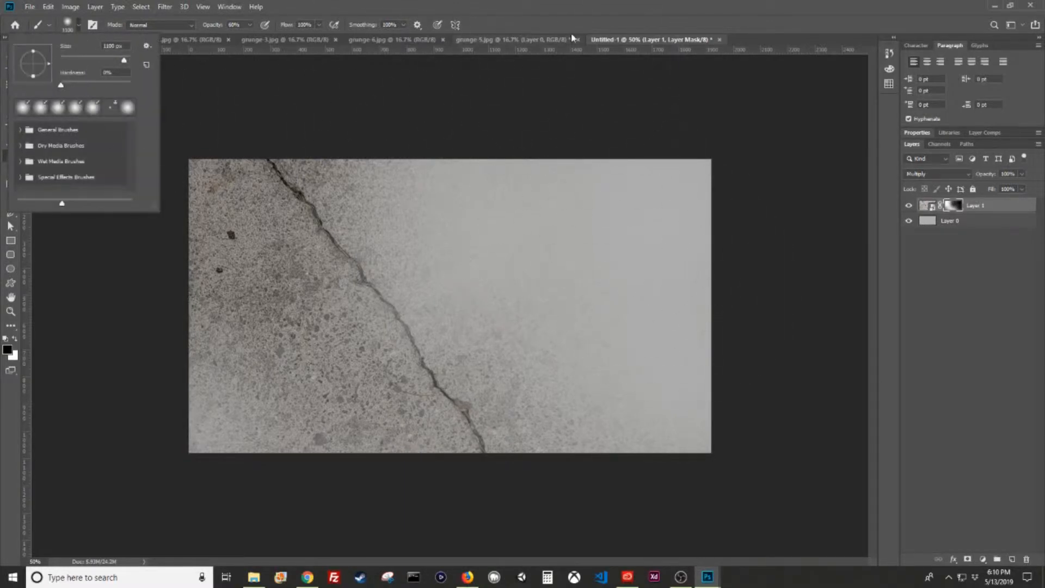
Step: Continue painting black on Layer 1's mask to fade the texture along the left edge, lower-left corner and around the crack's lower end
{"action": "left_click", "coordinate": [565, 6]}
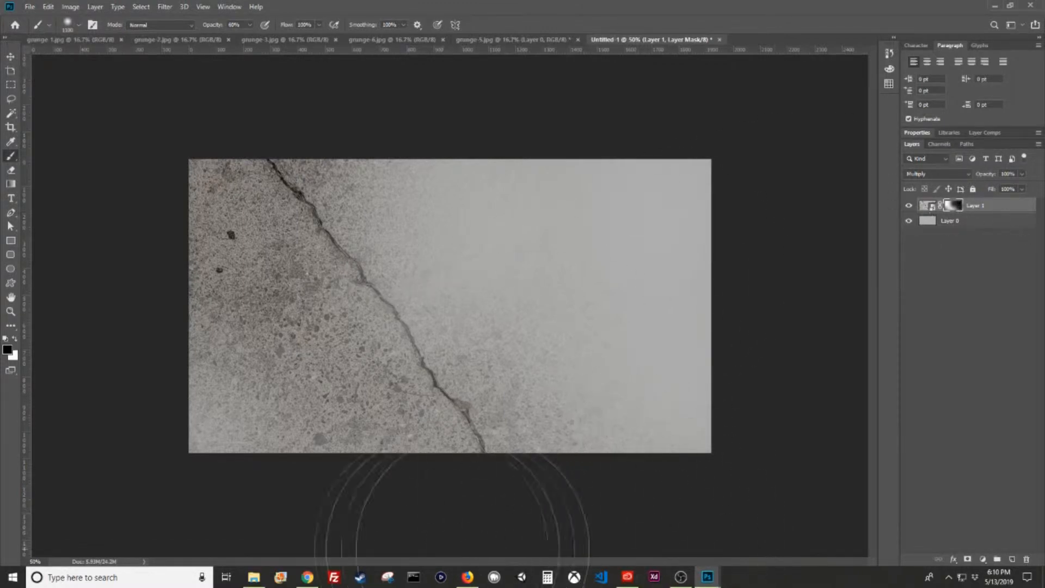
{"action": "left_click", "coordinate": [136, 348]}
{"action": "left_click", "coordinate": [221, 468]}
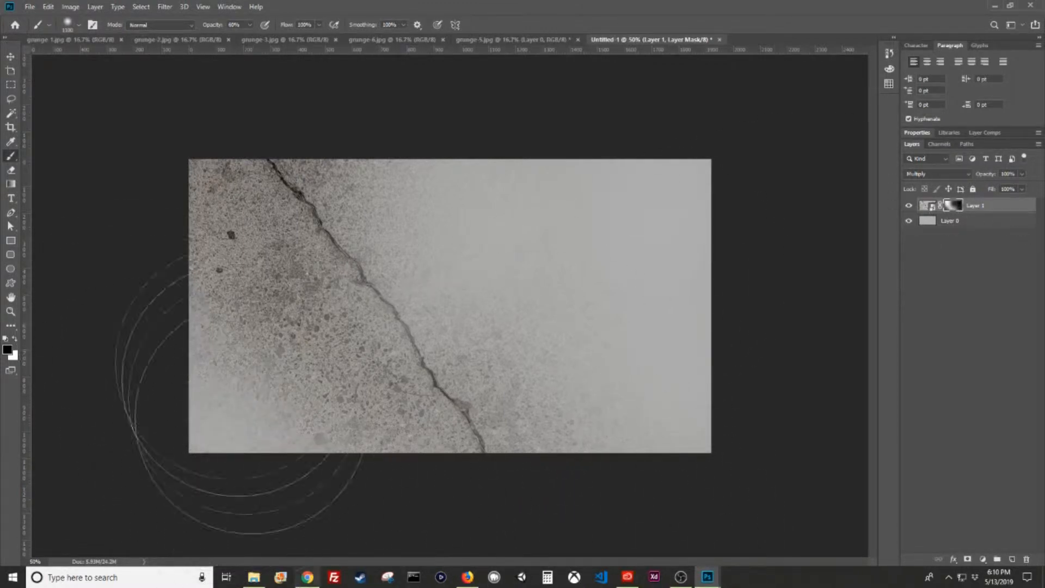
{"action": "left_click", "coordinate": [156, 185]}
{"action": "left_click", "coordinate": [261, 428]}
{"action": "left_click", "coordinate": [363, 507]}
{"action": "left_click", "coordinate": [547, 577]}
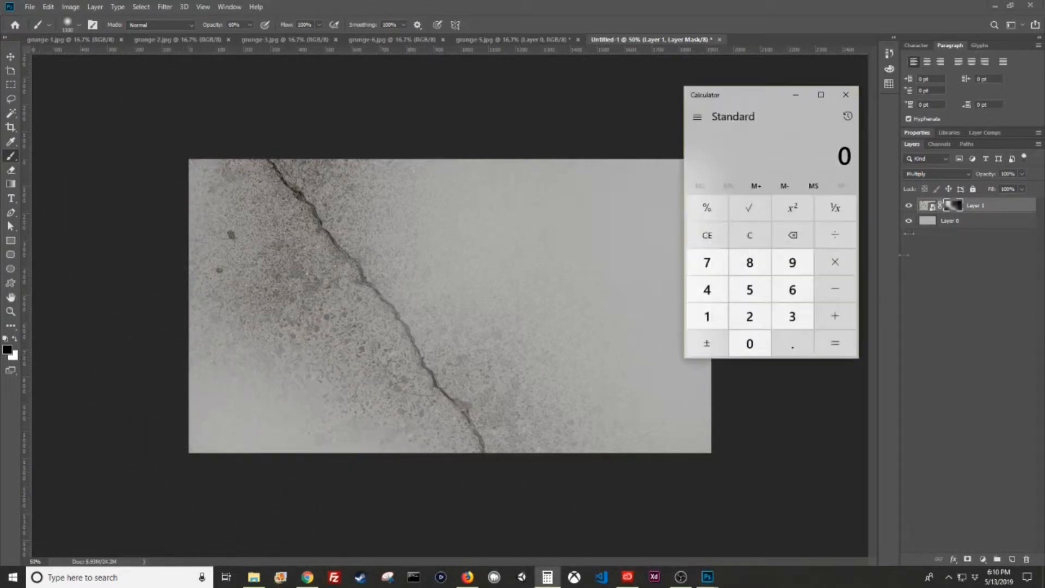
{"action": "left_click", "coordinate": [845, 94]}
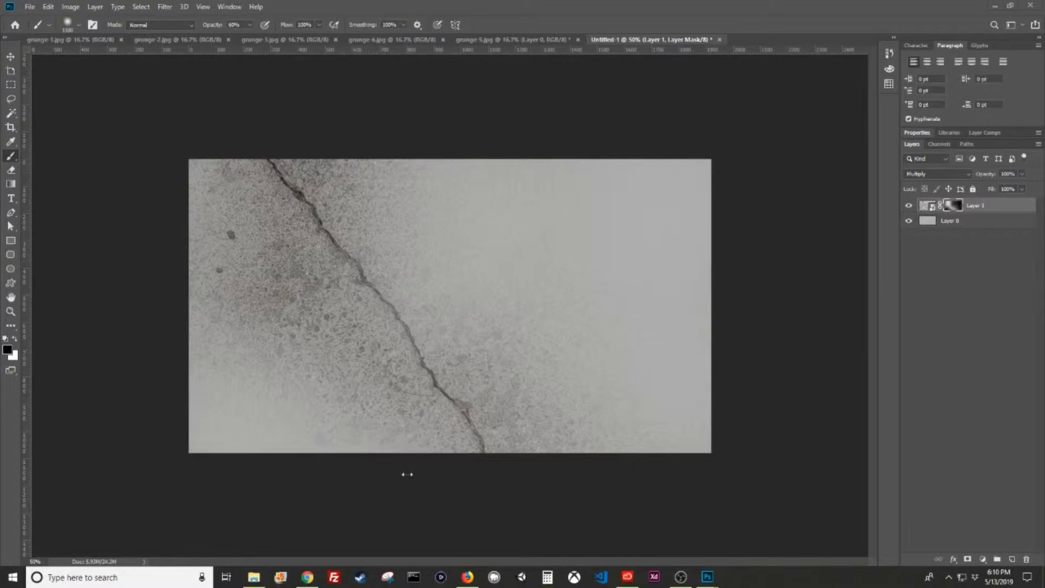
{"action": "left_click", "coordinate": [455, 391]}
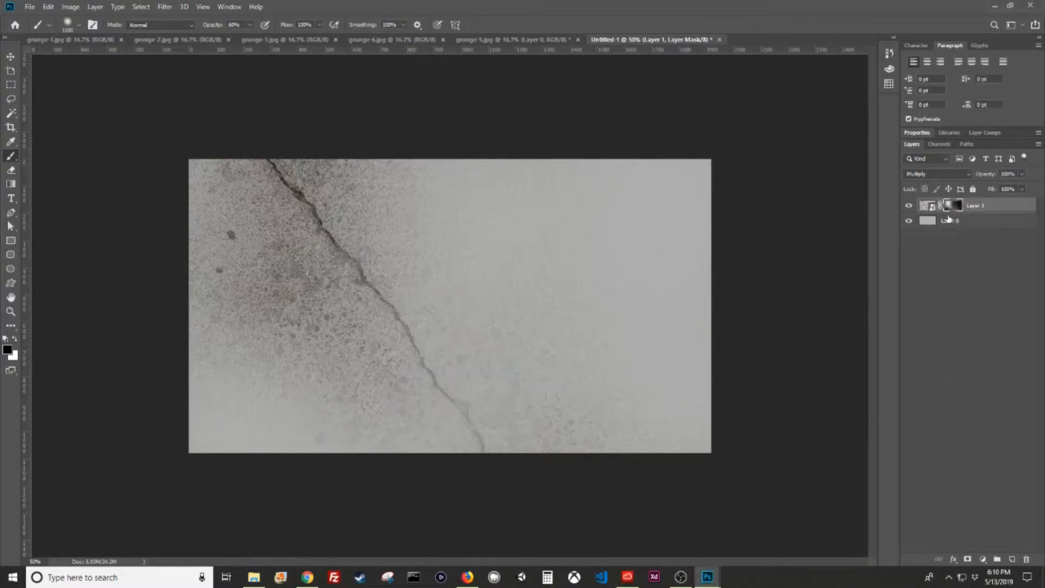
Step: Set Layer 1's opacity to 80%
{"action": "left_click", "coordinate": [976, 225]}
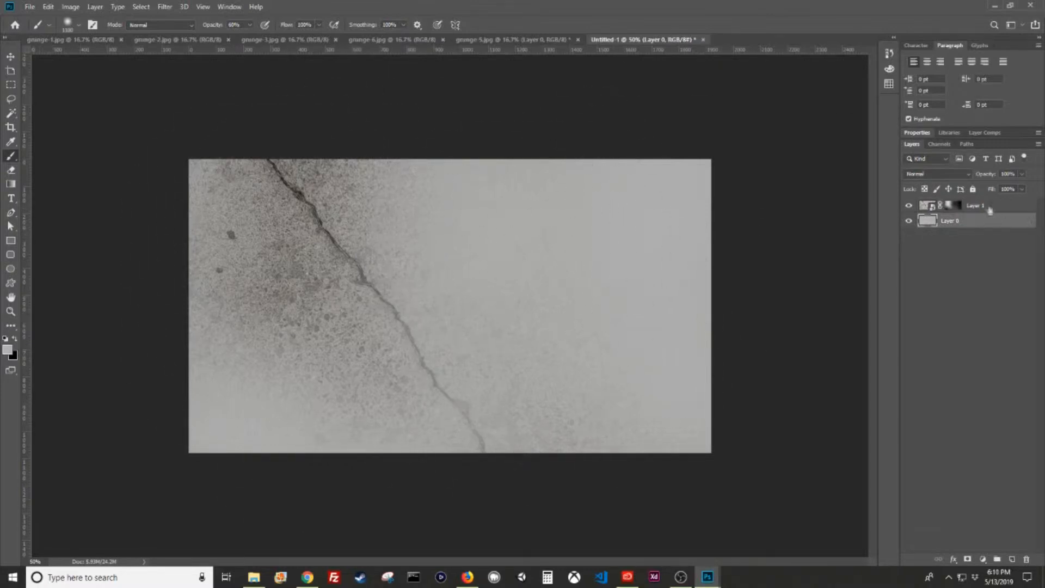
{"action": "left_click", "coordinate": [1001, 206]}
{"action": "left_click", "coordinate": [1021, 174]}
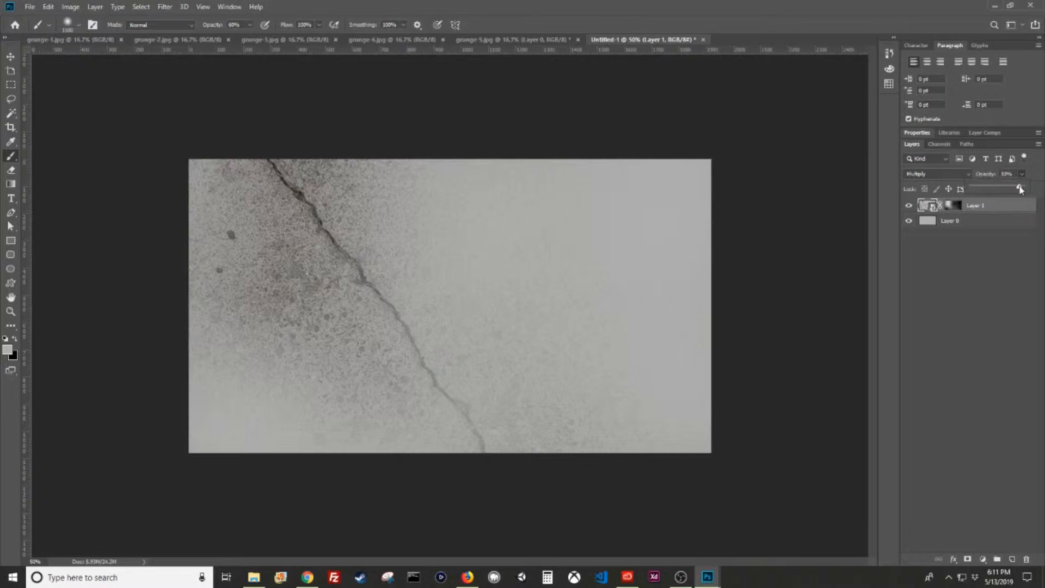
{"action": "key", "text": "v"}
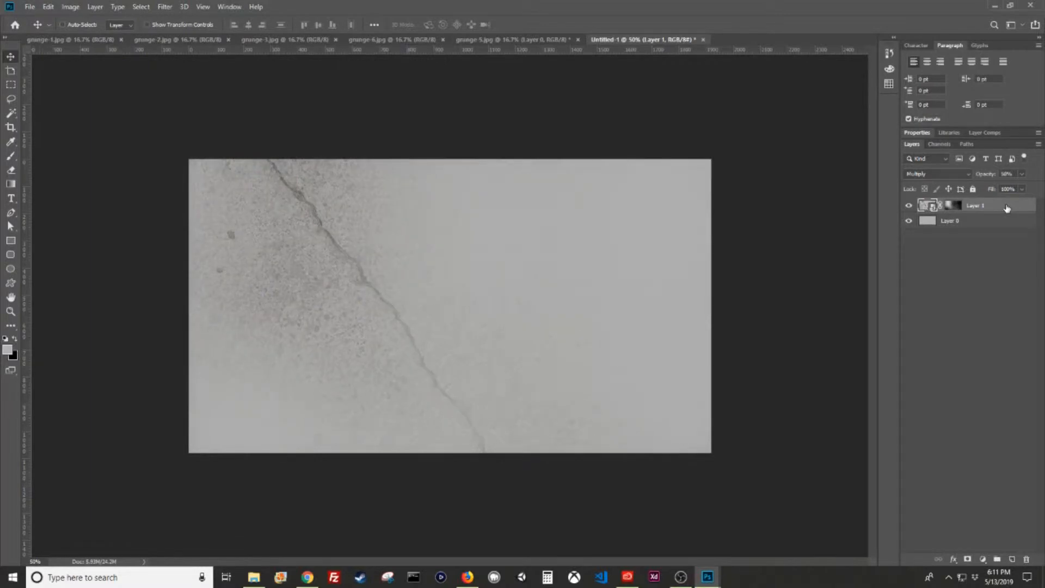
{"action": "key", "text": "8"}
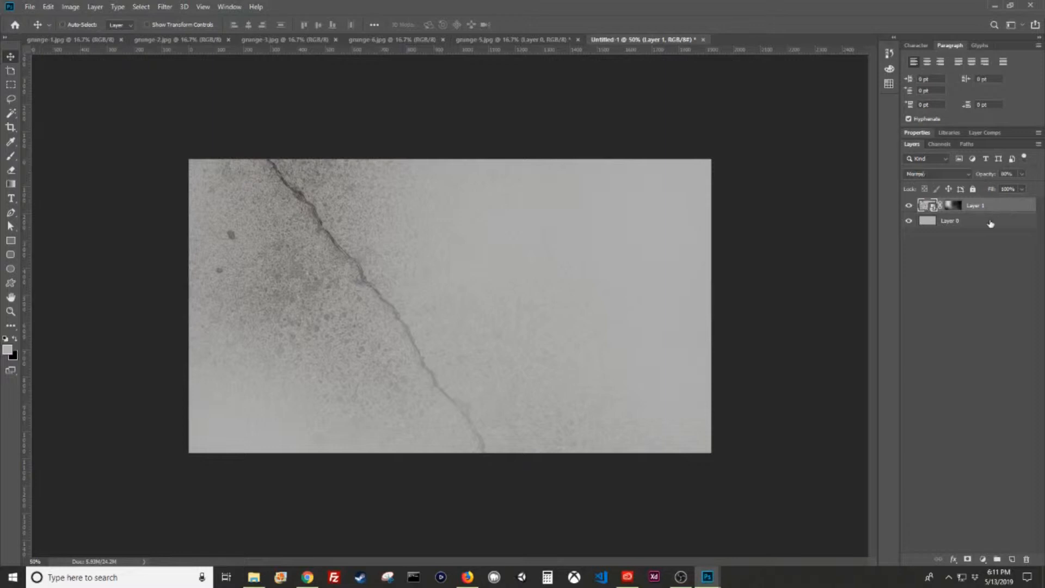
Step: Move Layer 1 so the crack starts at the canvas's upper-left corner, and mask out the texture's hard right edge with the black brush
{"action": "left_click", "coordinate": [990, 222]}
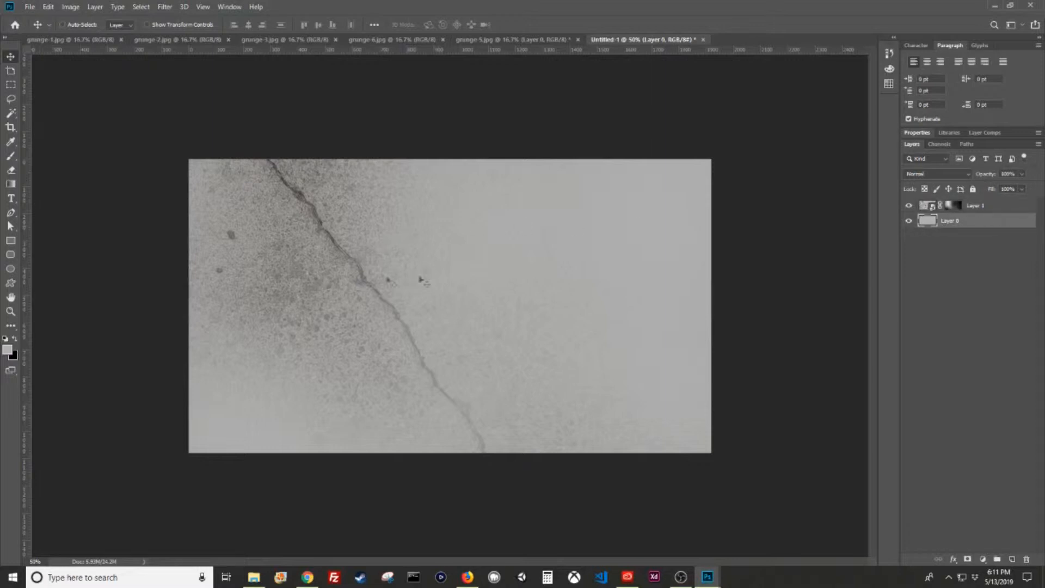
{"action": "left_click", "coordinate": [984, 206]}
{"action": "left_click_drag", "start_coordinate": [581, 254], "coordinate": [529, 296]}
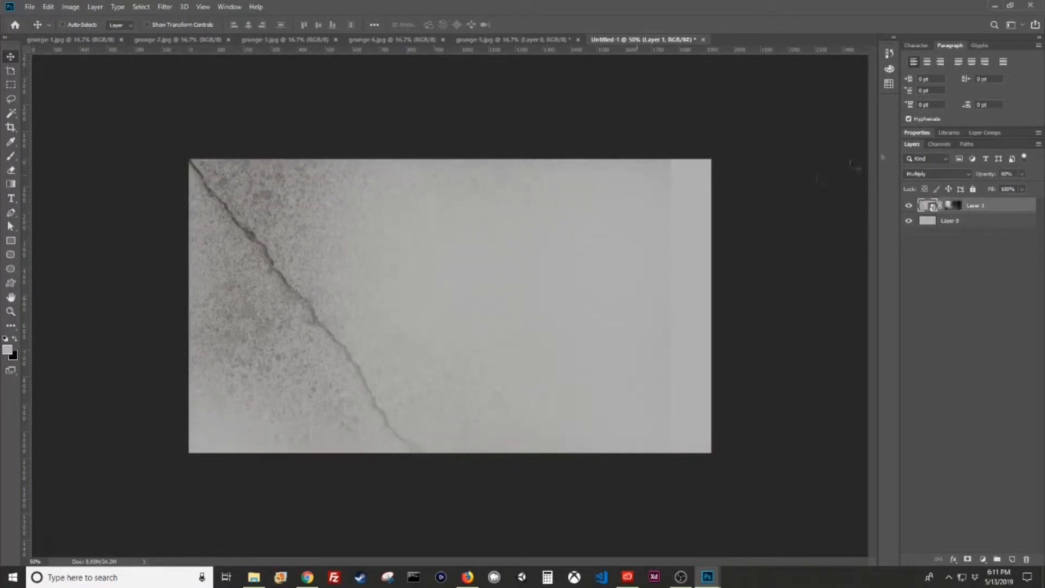
{"action": "left_click", "coordinate": [954, 207]}
{"action": "key", "text": "b"}
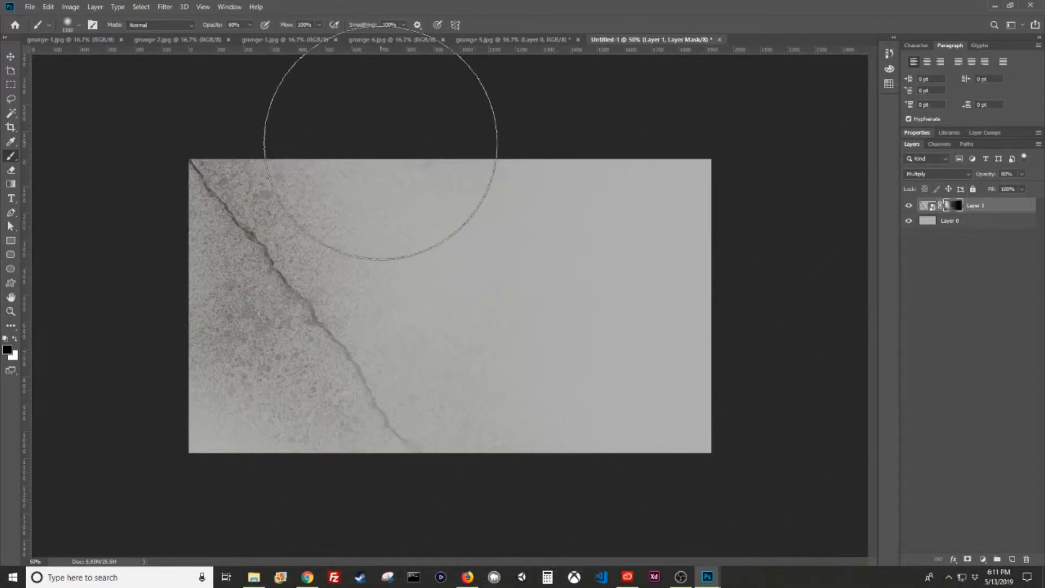
Step: Bring the grunge-5.jpg rusty-bolt concrete photo into Untitled-1 as a new top layer and close its source file
{"action": "left_click", "coordinate": [455, 42]}
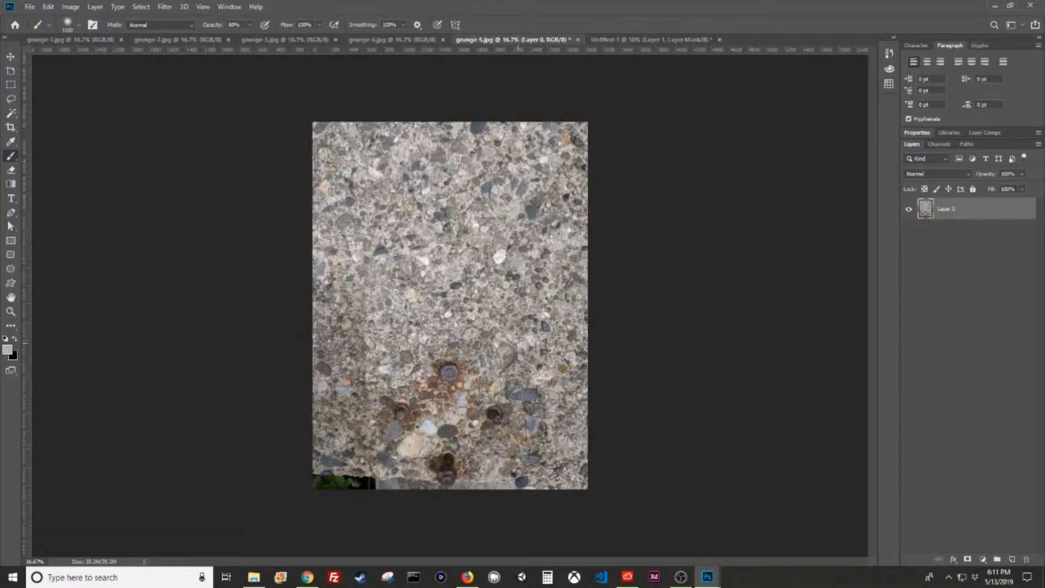
{"action": "key", "text": "v"}
{"action": "key", "text": "Delete"}
{"action": "left_click_drag", "start_coordinate": [713, 218], "coordinate": [514, 288]}
{"action": "left_click_drag", "start_coordinate": [478, 40], "coordinate": [526, 291]}
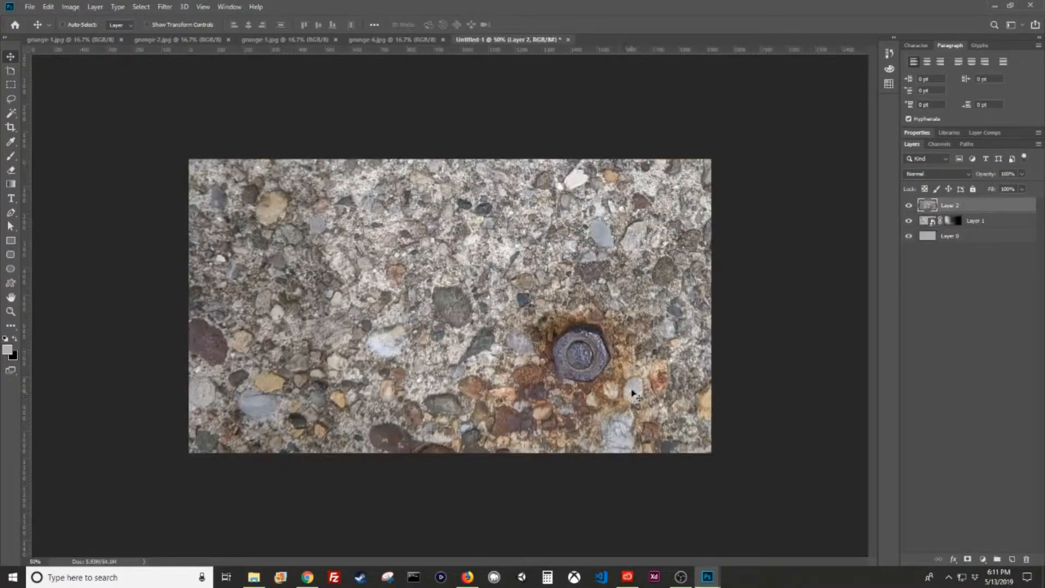
Step: Convert Layer 2 to a smart object and scale it to about 66%, placing the bolts over the canvas's right side
{"action": "right_click", "coordinate": [972, 207]}
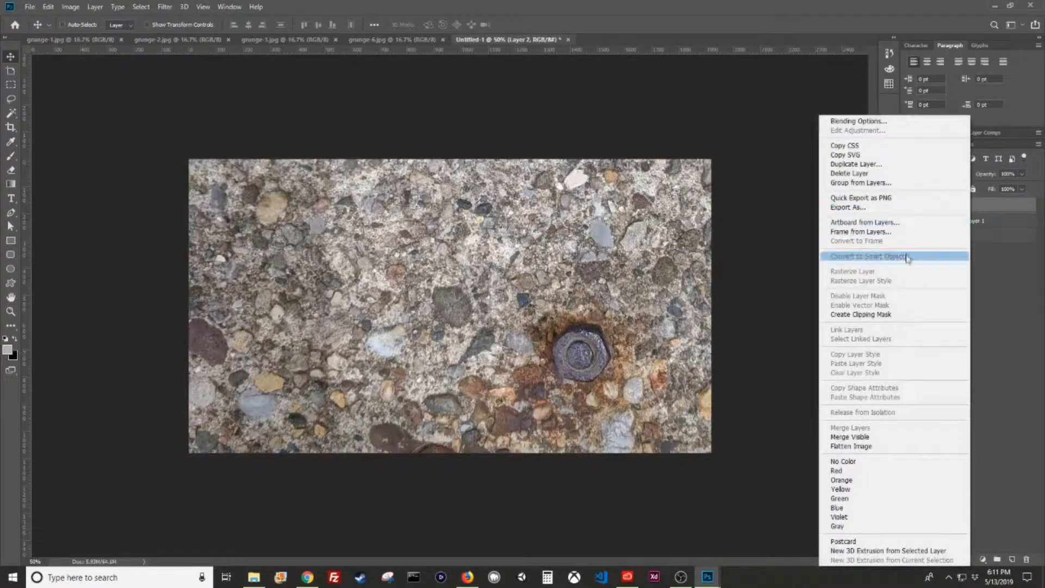
{"action": "left_click", "coordinate": [876, 256]}
{"action": "left_click_drag", "start_coordinate": [527, 371], "coordinate": [513, 194]}
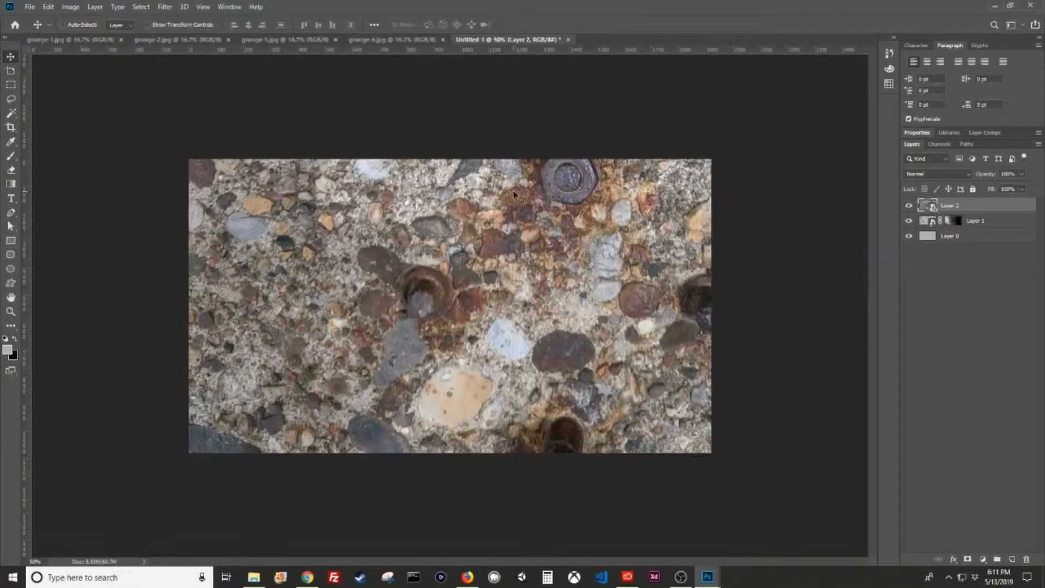
{"action": "key", "text": "ctrl+t"}
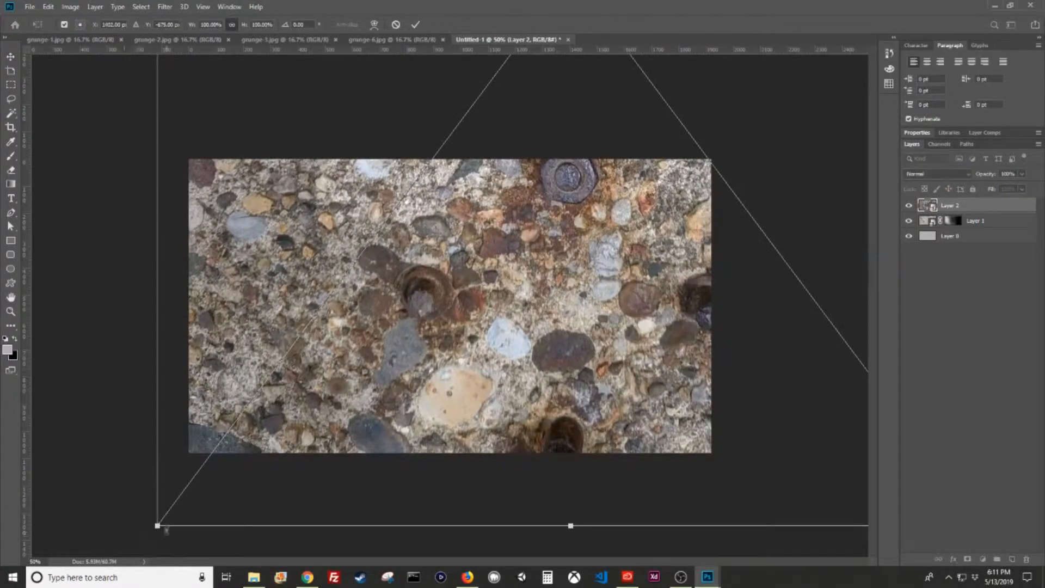
{"action": "left_click_drag", "start_coordinate": [157, 525], "coordinate": [530, 199]}
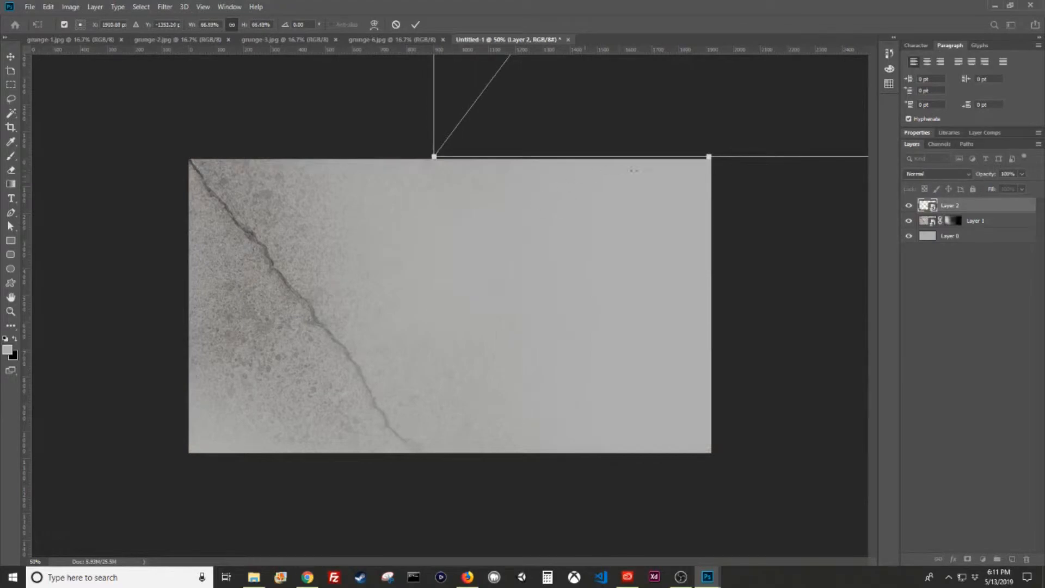
{"action": "left_click_drag", "start_coordinate": [787, 134], "coordinate": [654, 409]}
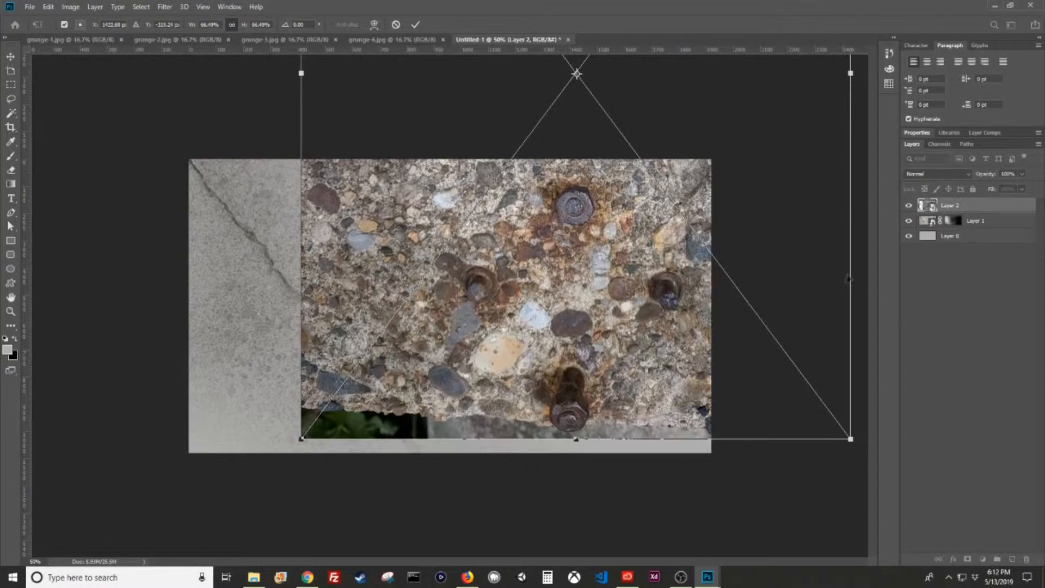
{"action": "key", "text": "Return"}
{"action": "left_click", "coordinate": [381, 40]}
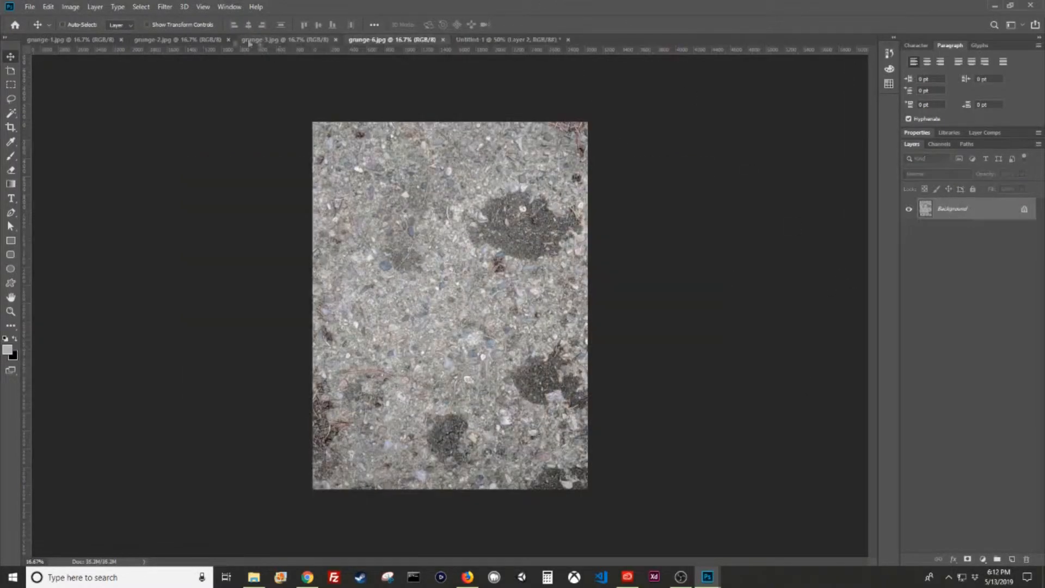
{"action": "left_click", "coordinate": [52, 41]}
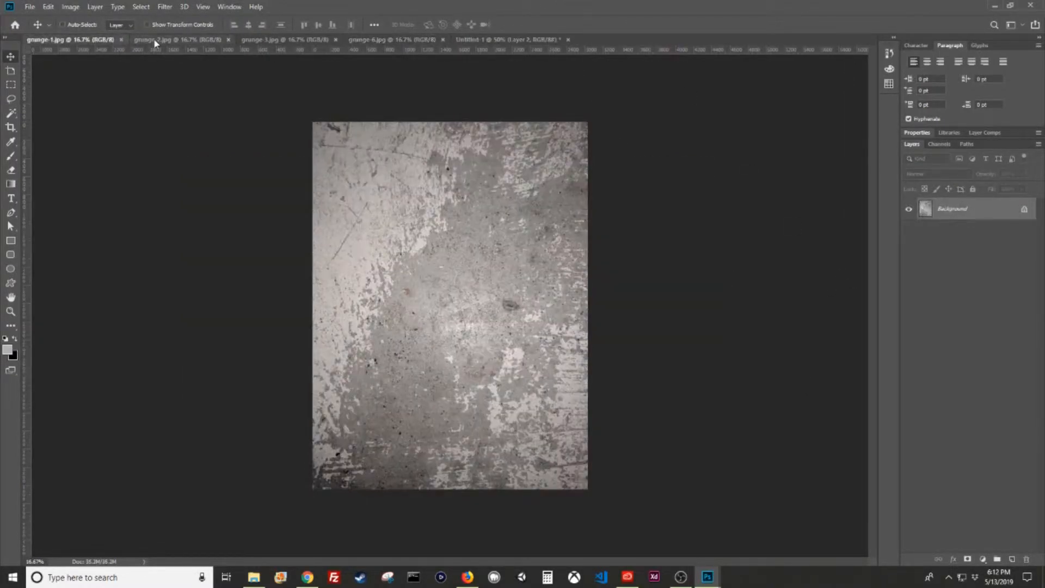
{"action": "left_click", "coordinate": [154, 41]}
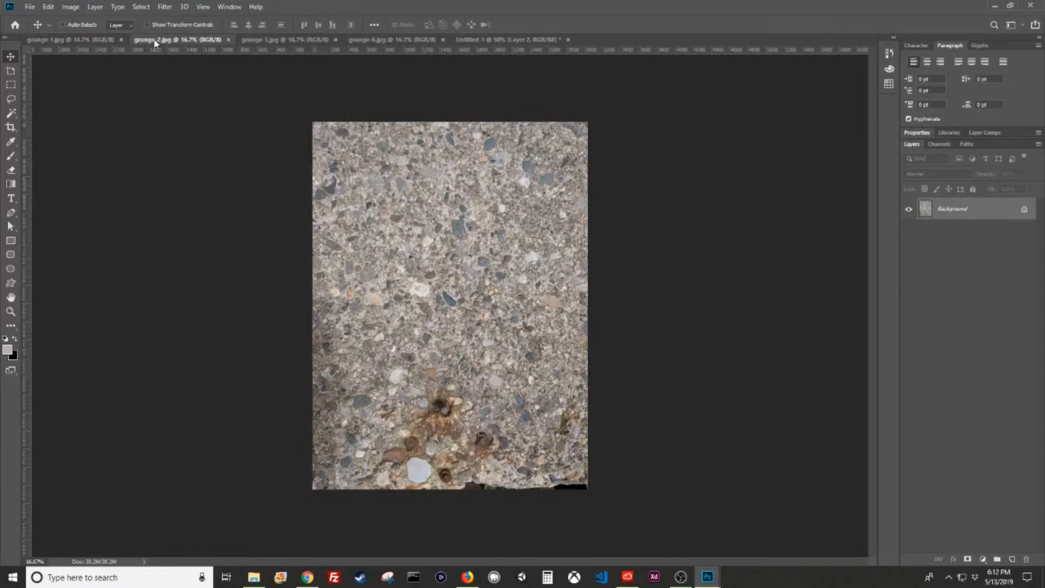
{"action": "left_click", "coordinate": [525, 40]}
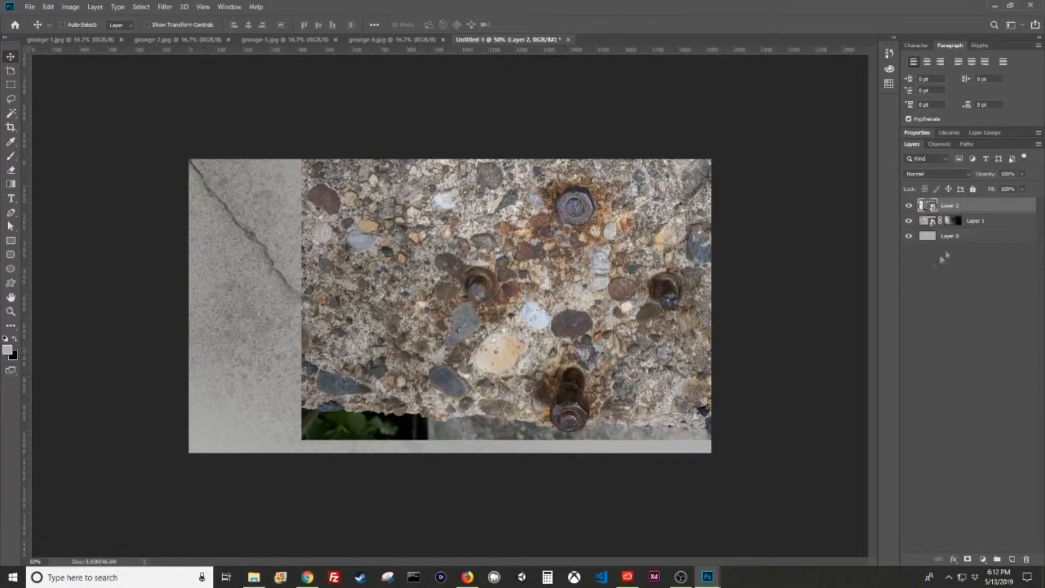
Step: Add a layer mask to Layer 2 and paint it black at 60% opacity along the photo's left edge to blend it with the background
{"action": "left_click", "coordinate": [966, 559]}
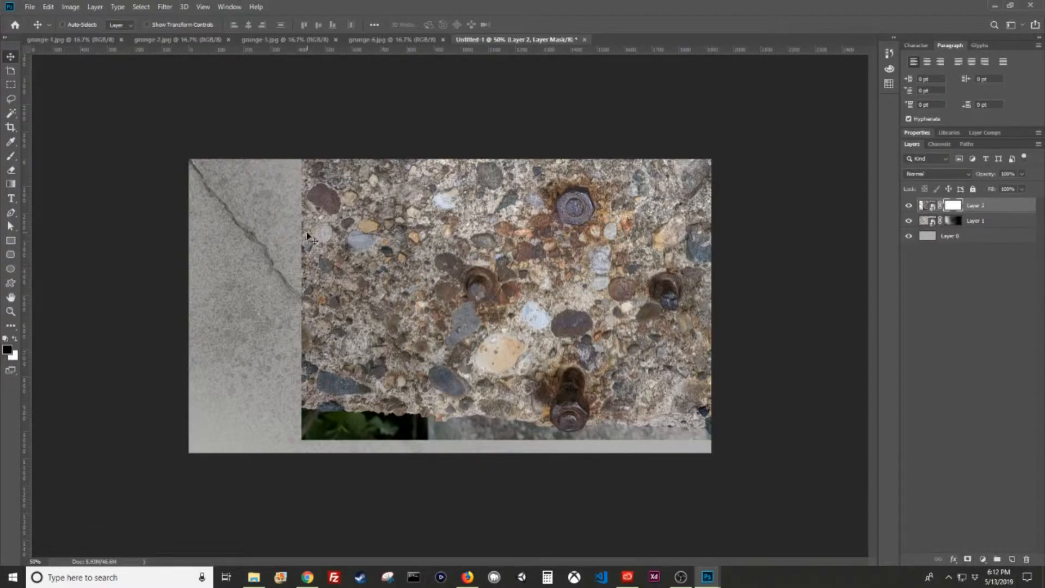
{"action": "key", "text": "b"}
{"action": "mouse_move", "coordinate": [299, 198]}
{"action": "left_mouse_down"}
{"action": "mouse_move", "coordinate": [343, 178]}
{"action": "mouse_move", "coordinate": [312, 188]}
{"action": "mouse_move", "coordinate": [311, 264]}
{"action": "mouse_move", "coordinate": [297, 273]}
{"action": "mouse_move", "coordinate": [310, 323]}
{"action": "mouse_move", "coordinate": [371, 417]}
{"action": "mouse_move", "coordinate": [333, 381]}
{"action": "mouse_move", "coordinate": [333, 394]}
{"action": "mouse_move", "coordinate": [309, 376]}
{"action": "mouse_move", "coordinate": [336, 429]}
{"action": "mouse_move", "coordinate": [293, 409]}
{"action": "mouse_move", "coordinate": [401, 489]}
{"action": "left_mouse_up"}
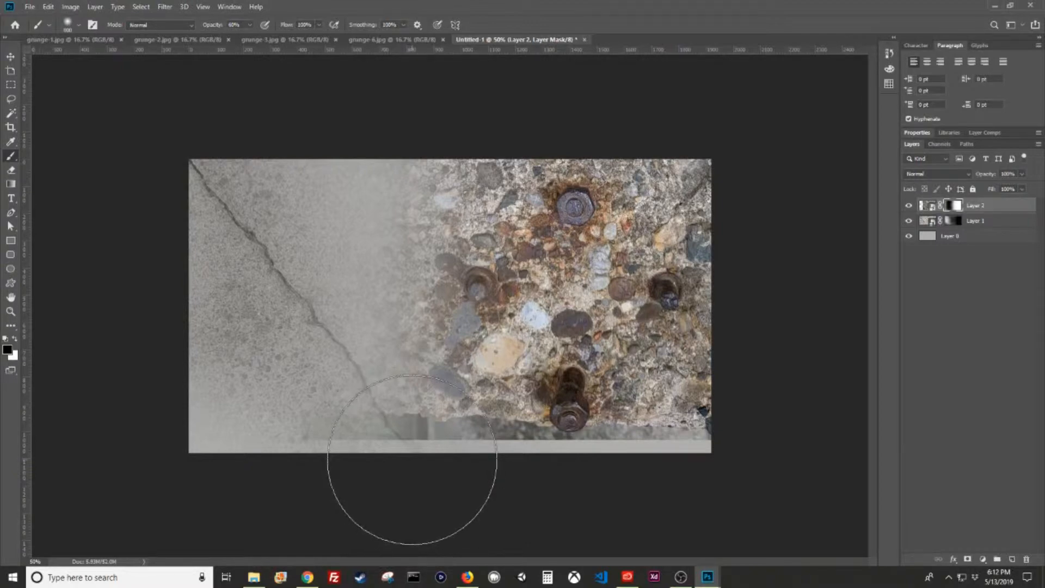
Step: Resize the brush and paint black on Layer 2's mask to fade the photo's lower-left area, centre between the bolts and lower-right corner
{"action": "key", "text": "bracketright"}
{"action": "key", "text": "bracketright"}
{"action": "key", "text": "bracketright"}
{"action": "key", "text": "bracketright"}
{"action": "key", "text": "bracketright"}
{"action": "key", "text": "bracketright"}
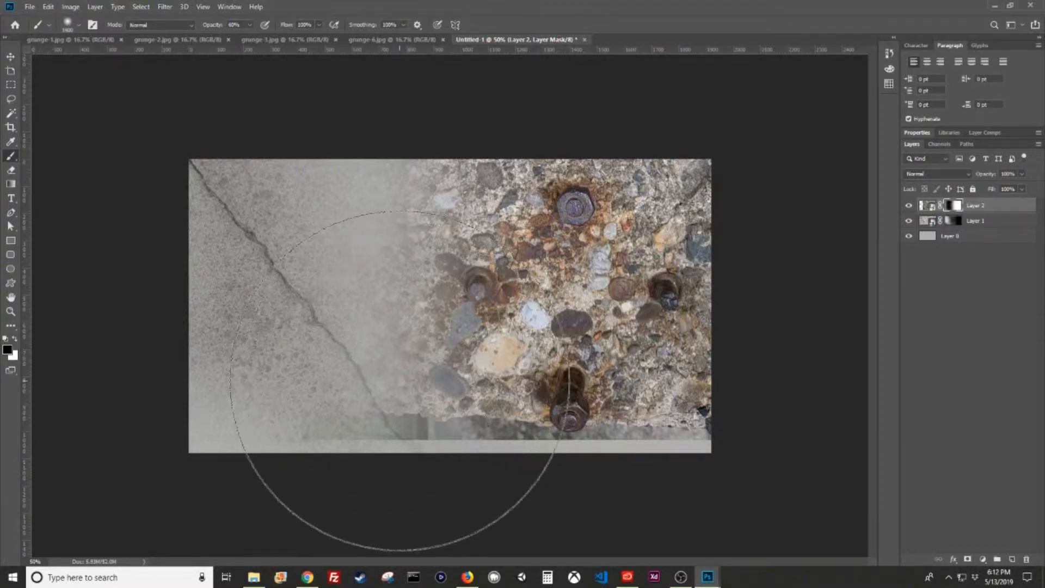
{"action": "key", "text": "bracketleft"}
{"action": "key", "text": "bracketleft"}
{"action": "key", "text": "bracketleft"}
{"action": "key", "text": "bracketleft"}
{"action": "key", "text": "bracketleft"}
{"action": "key", "text": "bracketleft"}
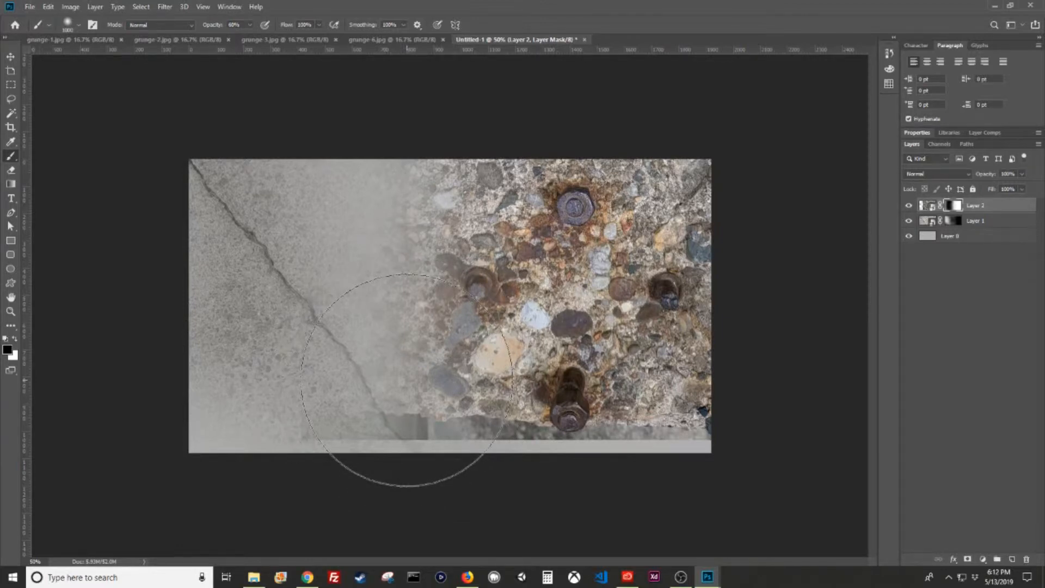
{"action": "key", "text": "bracketleft"}
{"action": "key", "text": "bracketleft"}
{"action": "key", "text": "bracketleft"}
{"action": "key", "text": "bracketleft"}
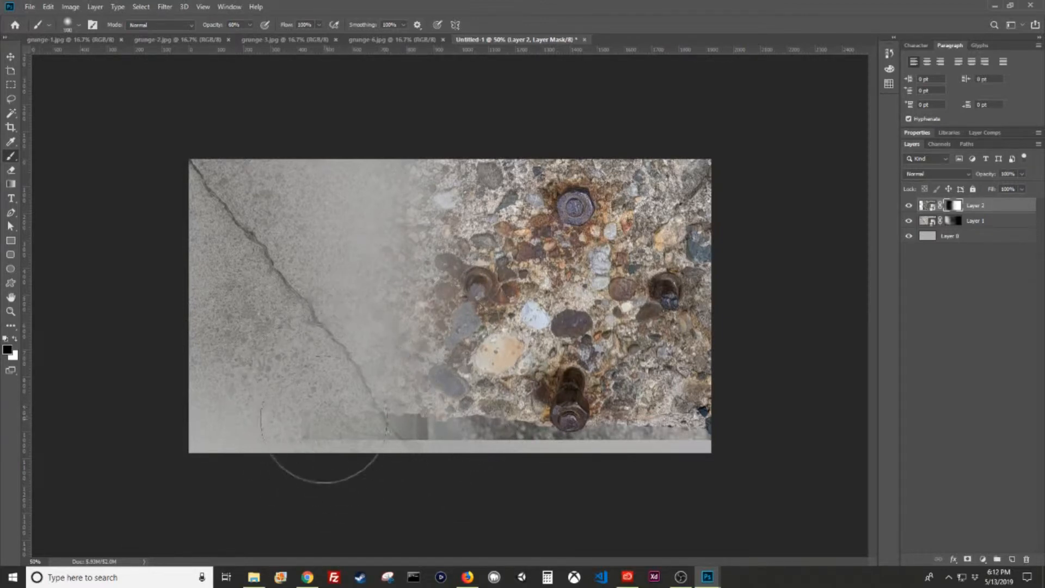
{"action": "mouse_move", "coordinate": [370, 452]}
{"action": "left_mouse_down"}
{"action": "mouse_move", "coordinate": [411, 443]}
{"action": "mouse_move", "coordinate": [408, 425]}
{"action": "mouse_move", "coordinate": [455, 438]}
{"action": "mouse_move", "coordinate": [444, 430]}
{"action": "left_mouse_up"}
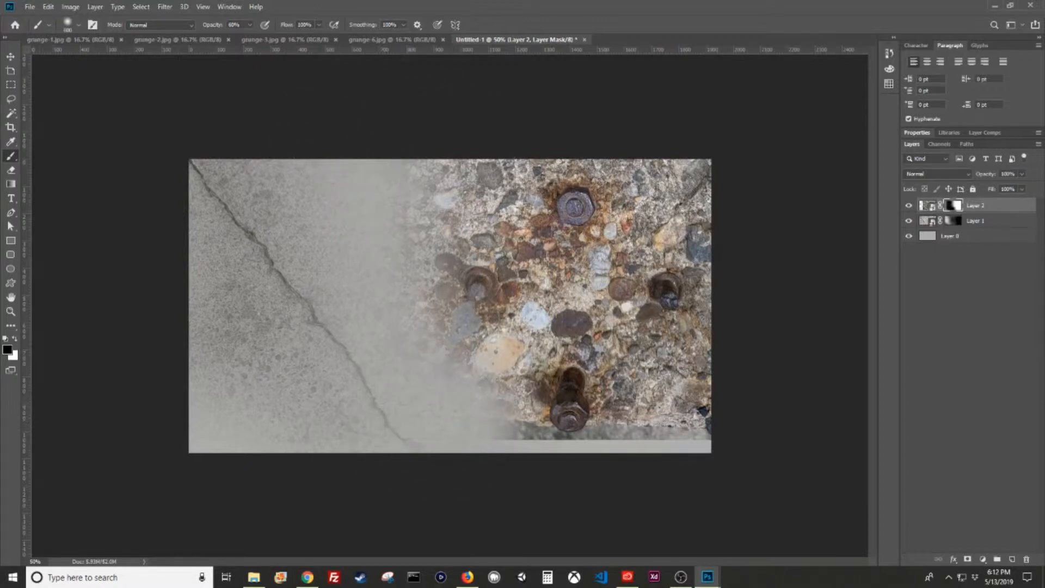
{"action": "left_click_drag", "start_coordinate": [593, 283], "coordinate": [572, 326]}
{"action": "left_click_drag", "start_coordinate": [693, 419], "coordinate": [693, 427]}
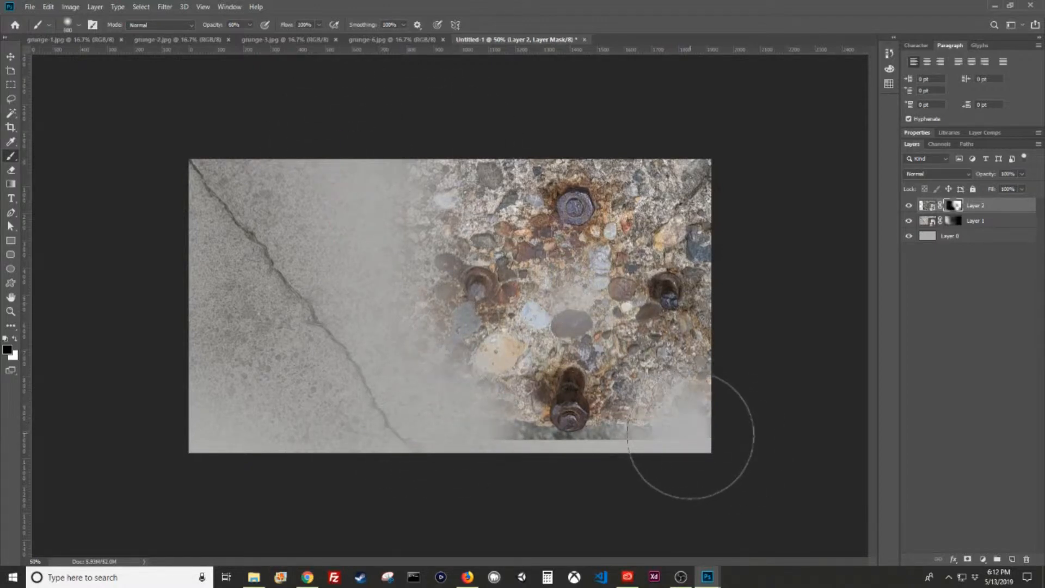
Step: Fade the remaining hard lower edge of the bolt photo on Layer 2's mask with a smaller black brush
{"action": "key", "text": "bracketleft"}
{"action": "key", "text": "bracketleft"}
{"action": "key", "text": "bracketleft"}
{"action": "key", "text": "bracketleft"}
{"action": "key", "text": "bracketleft"}
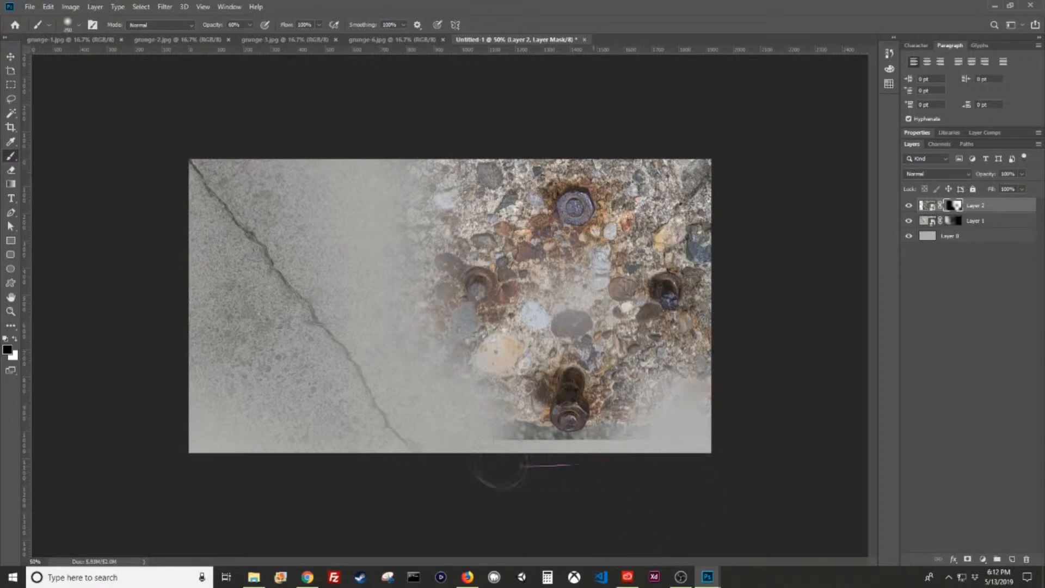
{"action": "mouse_move", "coordinate": [545, 471]}
{"action": "left_mouse_down"}
{"action": "mouse_move", "coordinate": [618, 440]}
{"action": "mouse_move", "coordinate": [551, 468]}
{"action": "mouse_move", "coordinate": [492, 435]}
{"action": "mouse_move", "coordinate": [619, 455]}
{"action": "mouse_move", "coordinate": [649, 436]}
{"action": "mouse_move", "coordinate": [524, 452]}
{"action": "mouse_move", "coordinate": [469, 432]}
{"action": "mouse_move", "coordinate": [575, 460]}
{"action": "mouse_move", "coordinate": [688, 457]}
{"action": "left_mouse_up"}
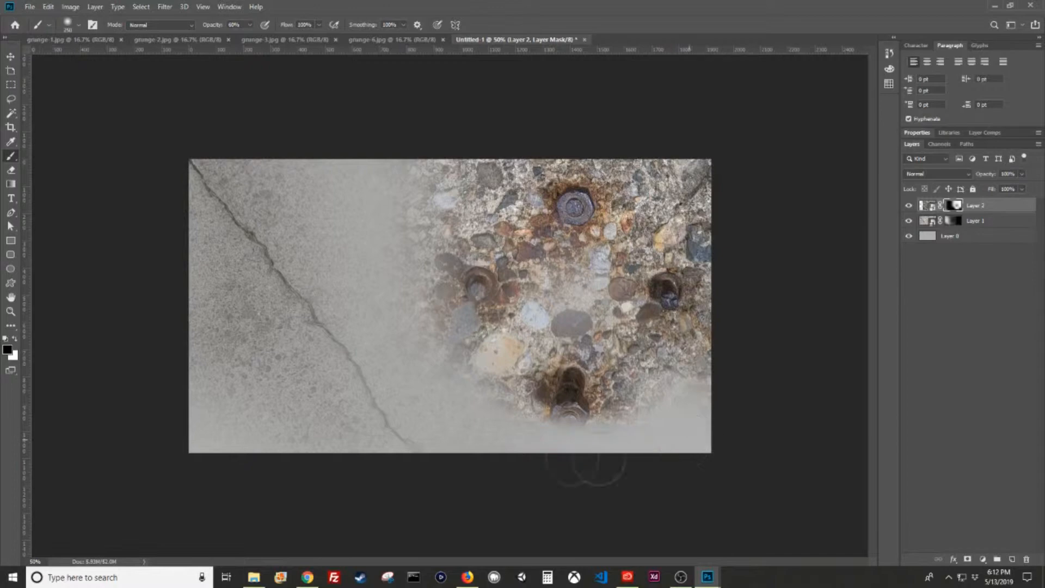
Step: Paint white on Layer 2's mask over the lowest bolt to restore its faded head
{"action": "key", "text": "z"}
{"action": "left_click_drag", "start_coordinate": [687, 436], "coordinate": [762, 436]}
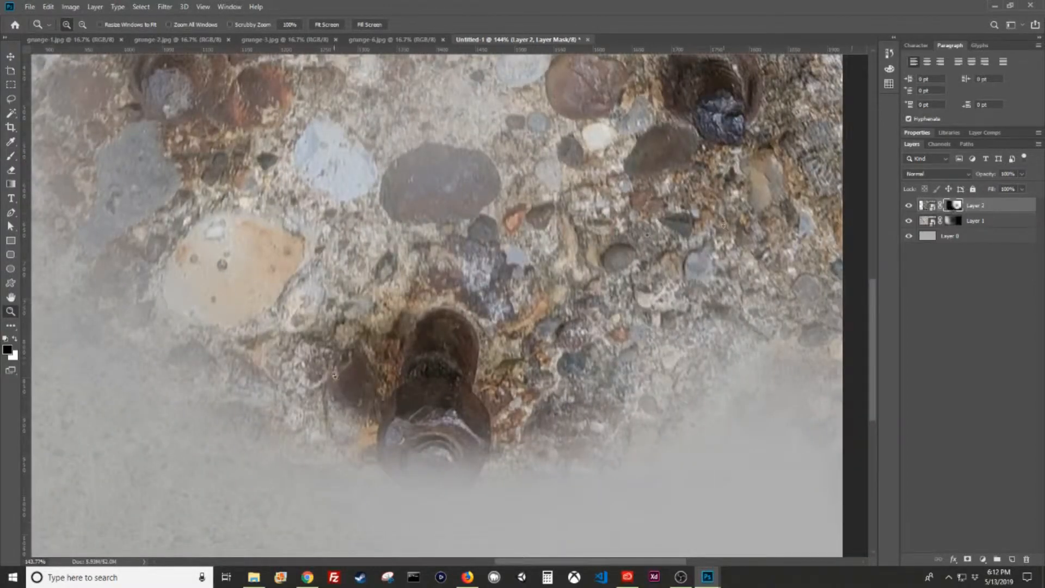
{"action": "left_click_drag", "start_coordinate": [447, 400], "coordinate": [497, 311]}
{"action": "key", "text": "b"}
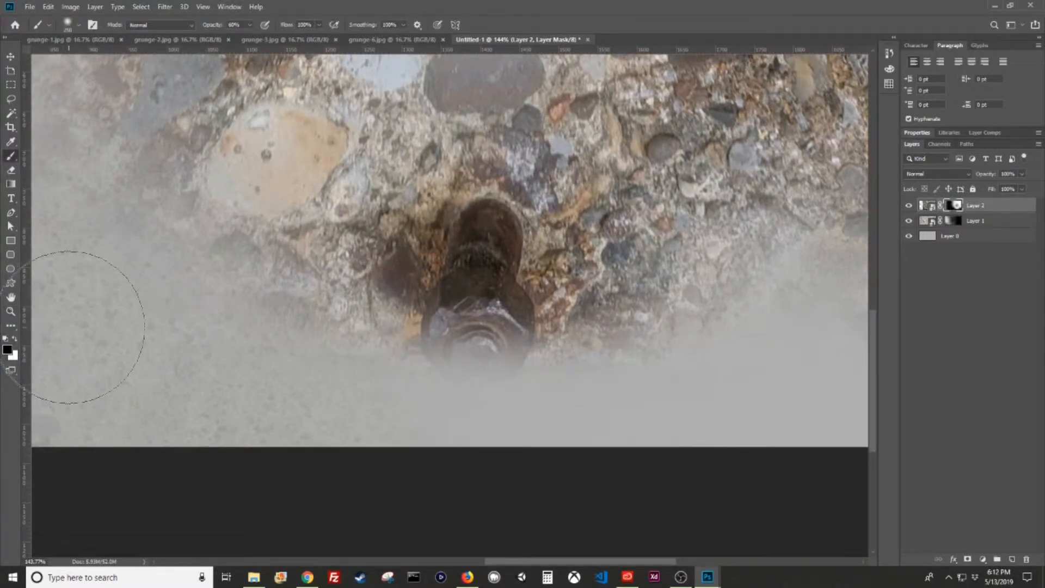
{"action": "key", "text": "x"}
{"action": "mouse_move", "coordinate": [385, 347]}
{"action": "left_mouse_down"}
{"action": "mouse_move", "coordinate": [479, 291]}
{"action": "mouse_move", "coordinate": [466, 352]}
{"action": "mouse_move", "coordinate": [495, 286]}
{"action": "mouse_move", "coordinate": [436, 327]}
{"action": "mouse_move", "coordinate": [517, 327]}
{"action": "mouse_move", "coordinate": [485, 231]}
{"action": "left_mouse_up"}
{"action": "scroll", "coordinate": [486, 232], "scroll_direction": "down", "scroll_amount": 5}
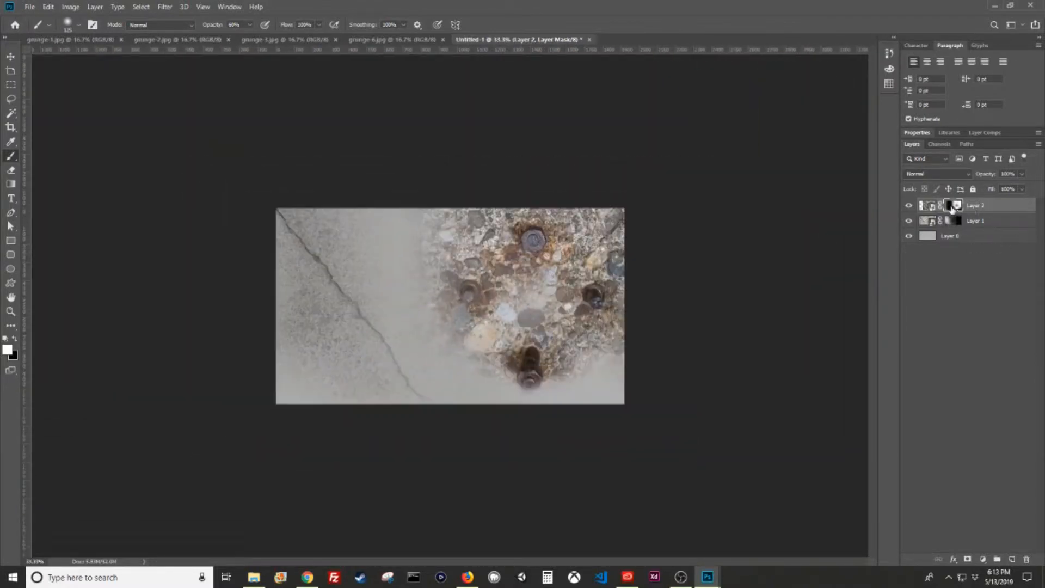
Step: Paint black on Layer 2's mask to fade more of the photo's left edge, and reselect the layer's image with the Move tool
{"action": "key", "text": "x"}
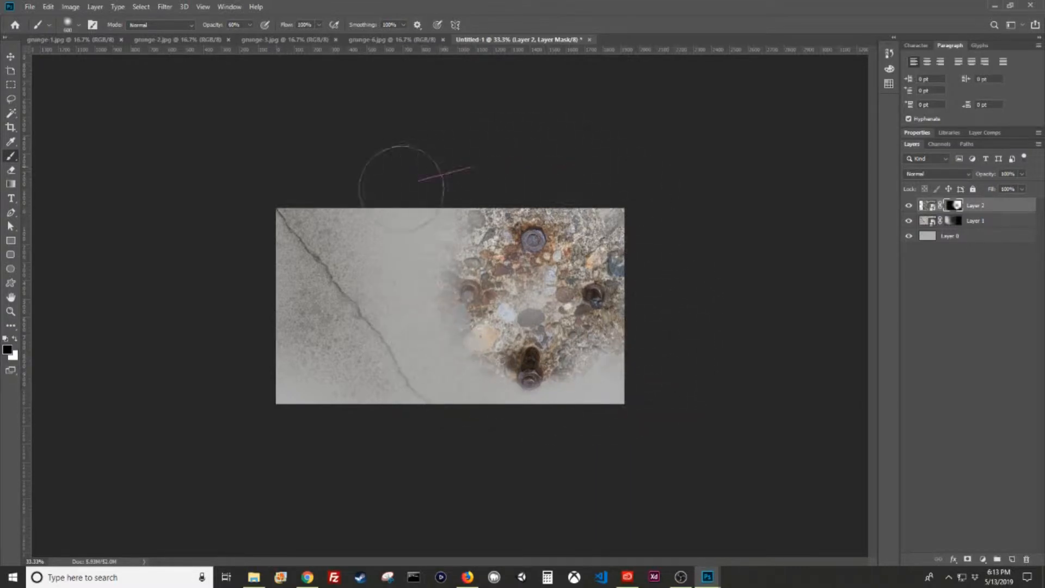
{"action": "key", "text": "v"}
{"action": "key", "text": "ctrl+2"}
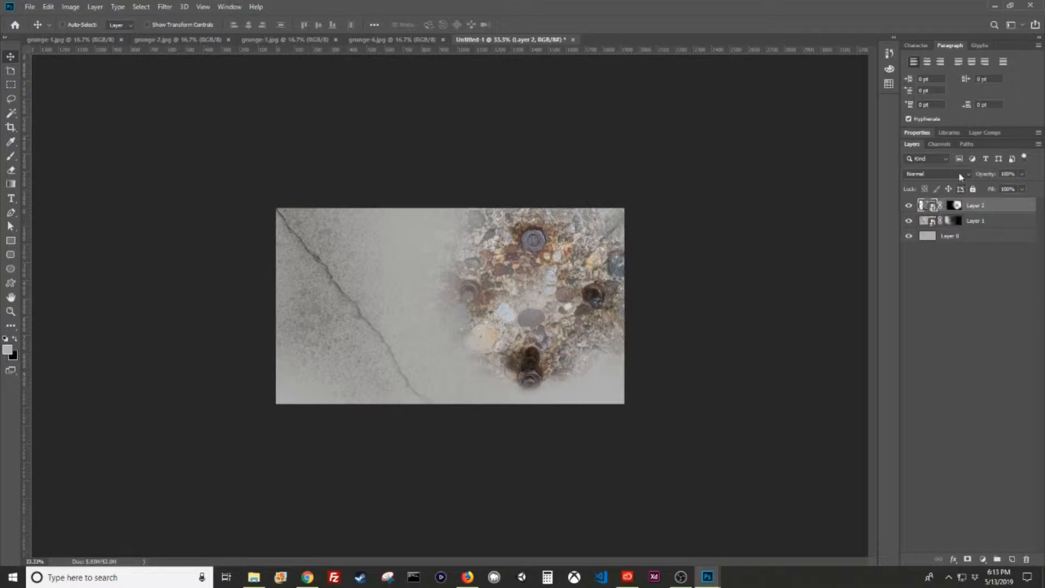
Step: Set Layer 2's blend mode to Multiply, try 58% opacity and restore it to 100%
{"action": "left_click", "coordinate": [958, 174]}
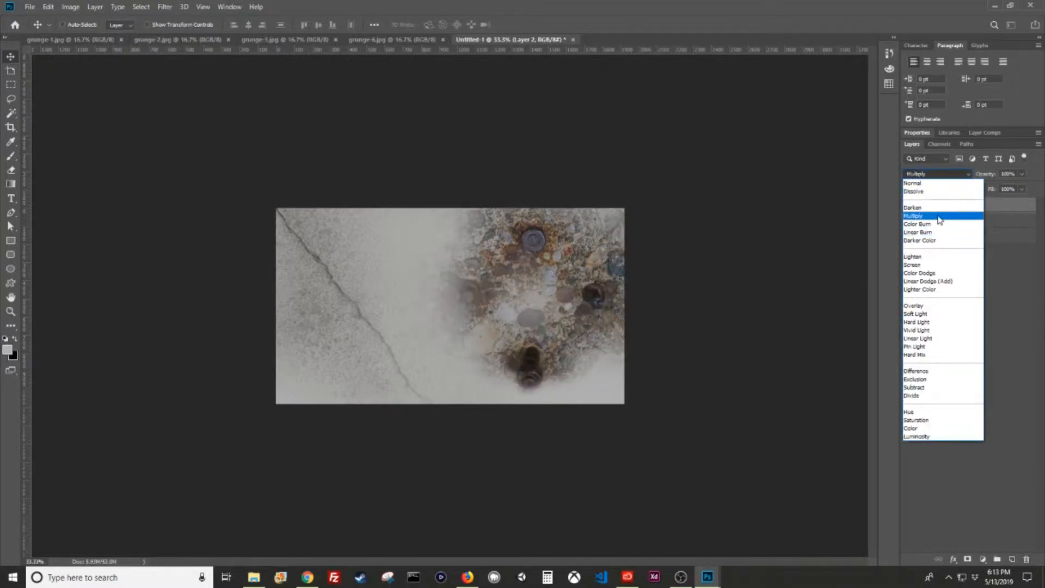
{"action": "left_click", "coordinate": [939, 218]}
{"action": "type", "text": "58"}
{"action": "key", "text": "Return"}
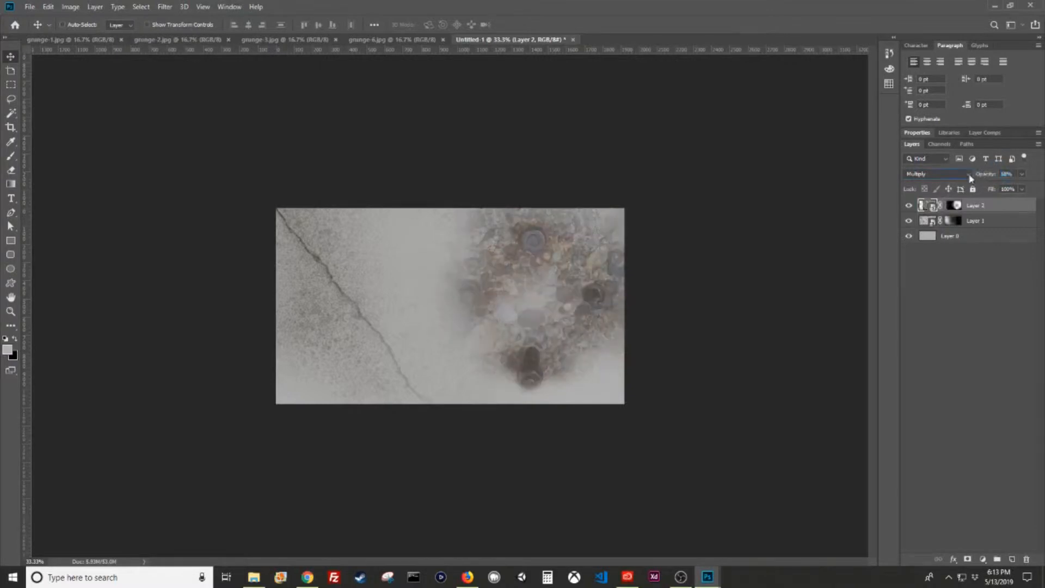
{"action": "type", "text": "100"}
{"action": "key", "text": "Return"}
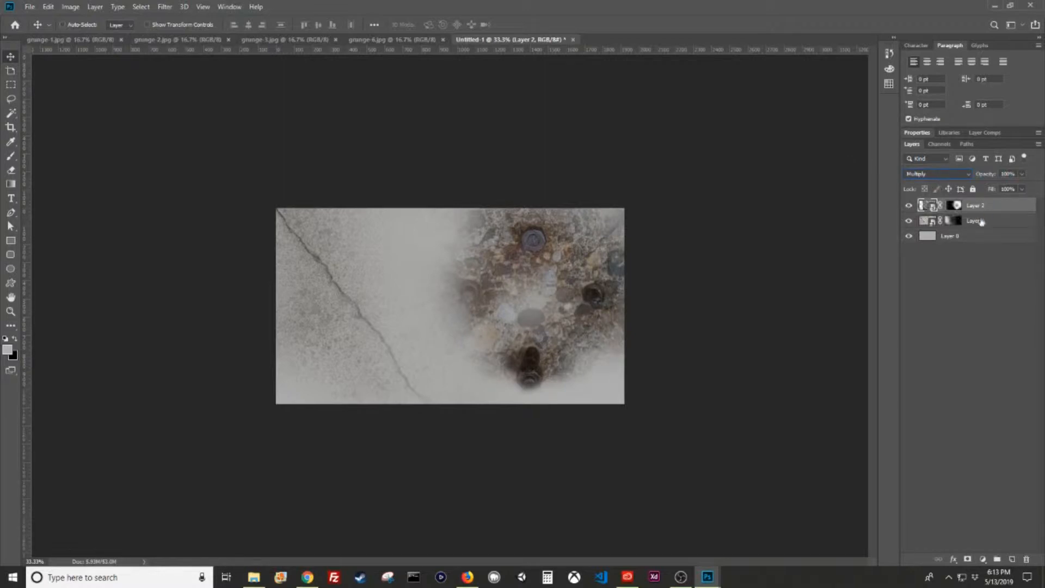
Step: Bring the grunge-1.jpg photo into the composition above Layer 1 and position it over the canvas
{"action": "left_click", "coordinate": [998, 220]}
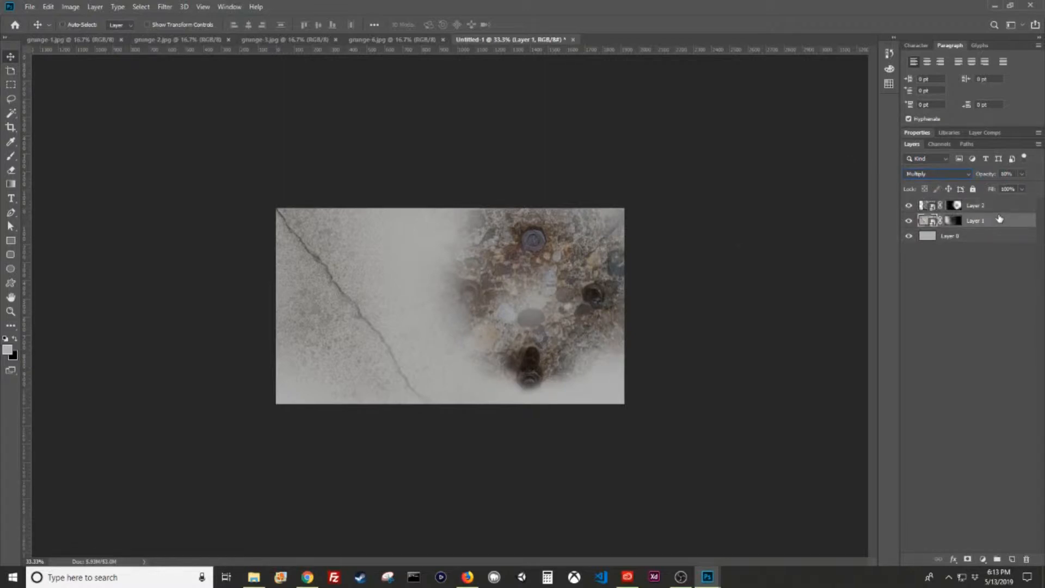
{"action": "left_click_drag", "start_coordinate": [72, 42], "coordinate": [407, 221]}
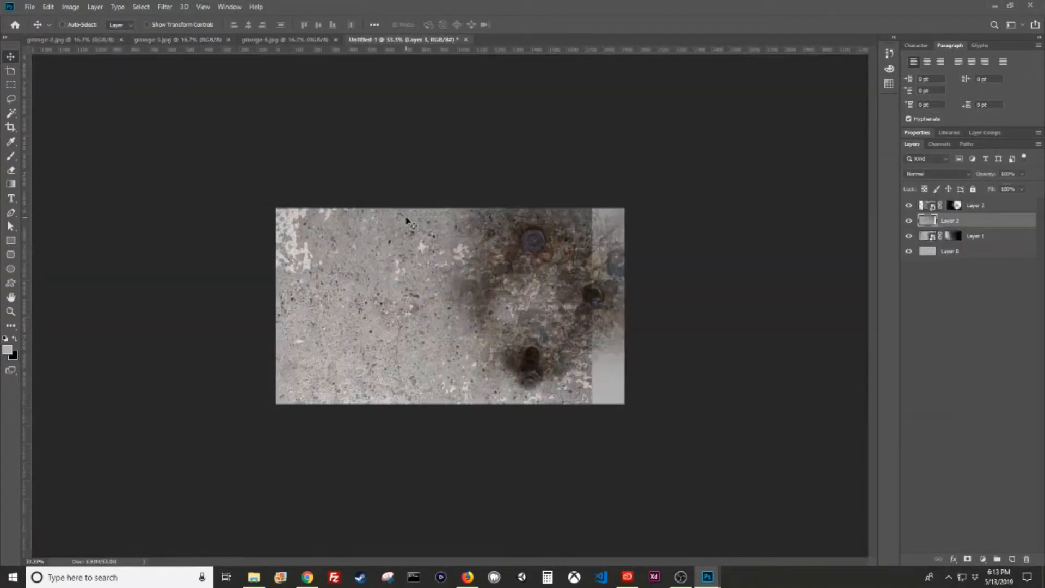
{"action": "left_click_drag", "start_coordinate": [424, 307], "coordinate": [449, 289]}
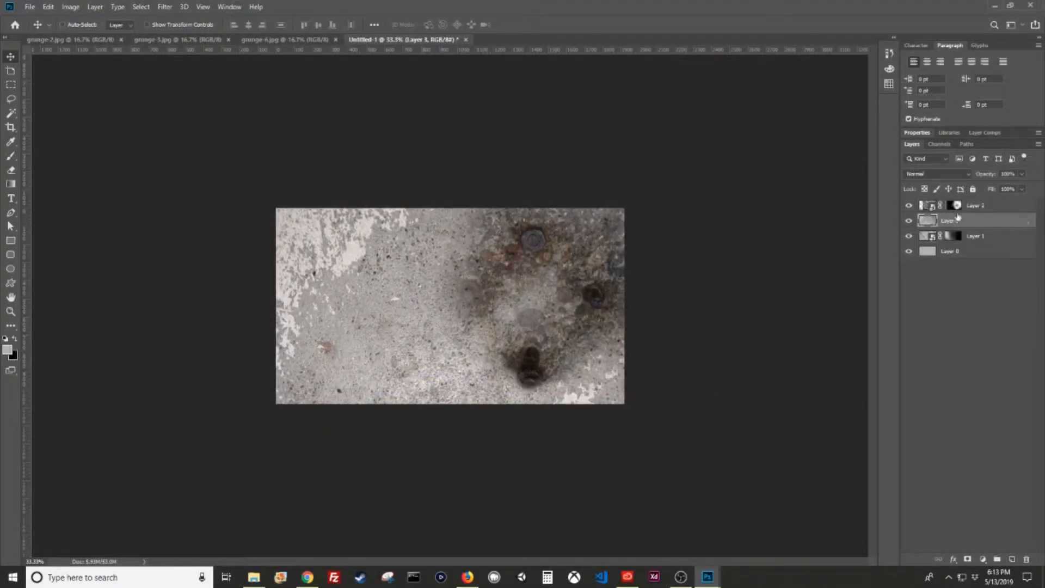
Step: Convert Layer 3 to a smart object and scale it down with Free Transform so it still covers the canvas
{"action": "right_click", "coordinate": [959, 216]}
{"action": "left_click", "coordinate": [878, 256]}
{"action": "key", "text": "ctrl+t"}
{"action": "left_click_drag", "start_coordinate": [137, 375], "coordinate": [444, 375]}
{"action": "left_click_drag", "start_coordinate": [705, 204], "coordinate": [811, 516]}
{"action": "left_click_drag", "start_coordinate": [631, 445], "coordinate": [501, 362]}
{"action": "left_click_drag", "start_coordinate": [601, 420], "coordinate": [659, 463]}
{"action": "left_click_drag", "start_coordinate": [569, 418], "coordinate": [557, 405]}
{"action": "key", "text": "Return"}
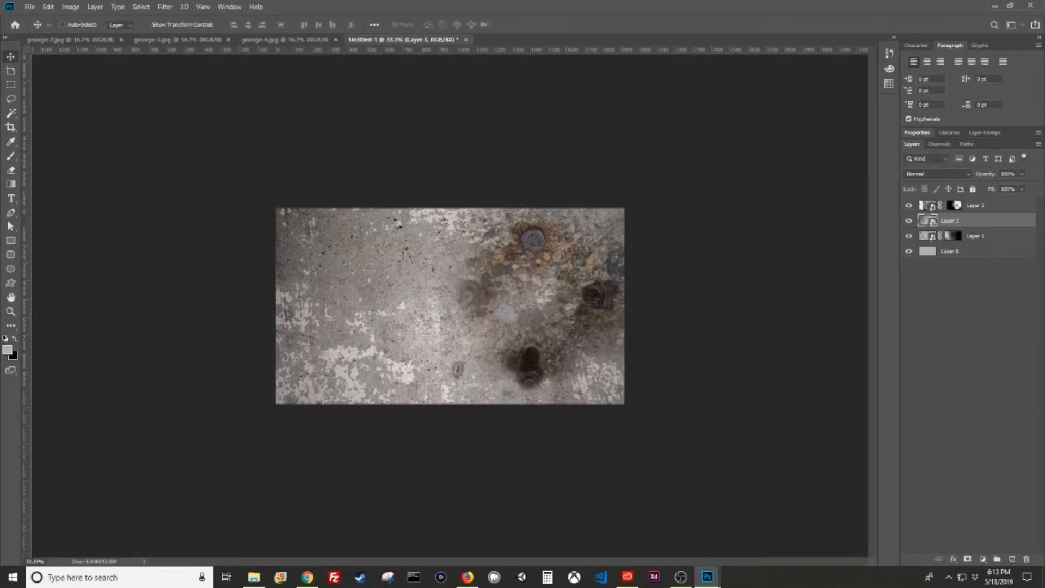
Step: Set Layer 3's blend mode to Multiply and rename the layer "basement"
{"action": "left_click", "coordinate": [924, 173]}
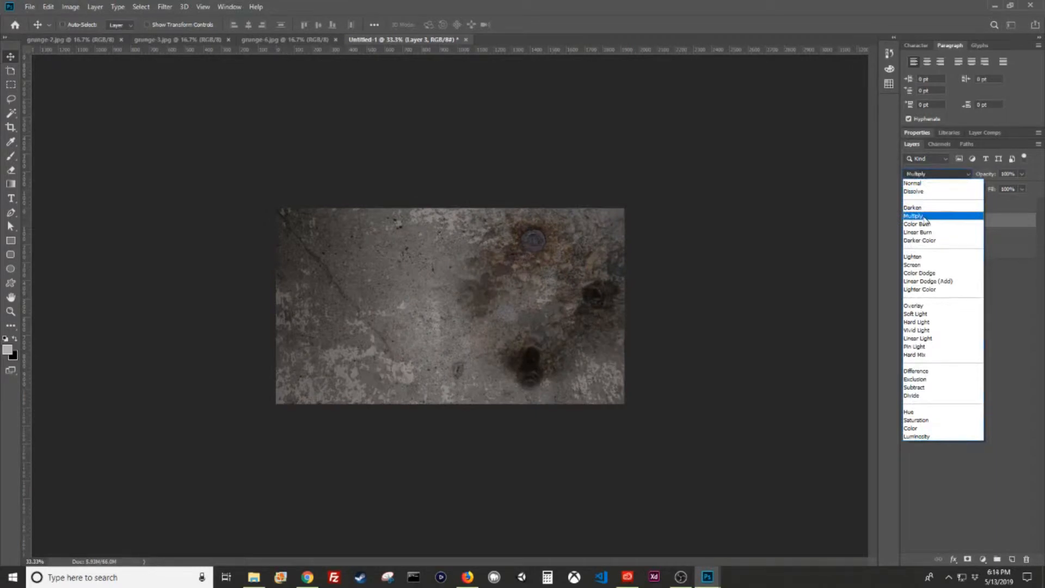
{"action": "left_click", "coordinate": [925, 218]}
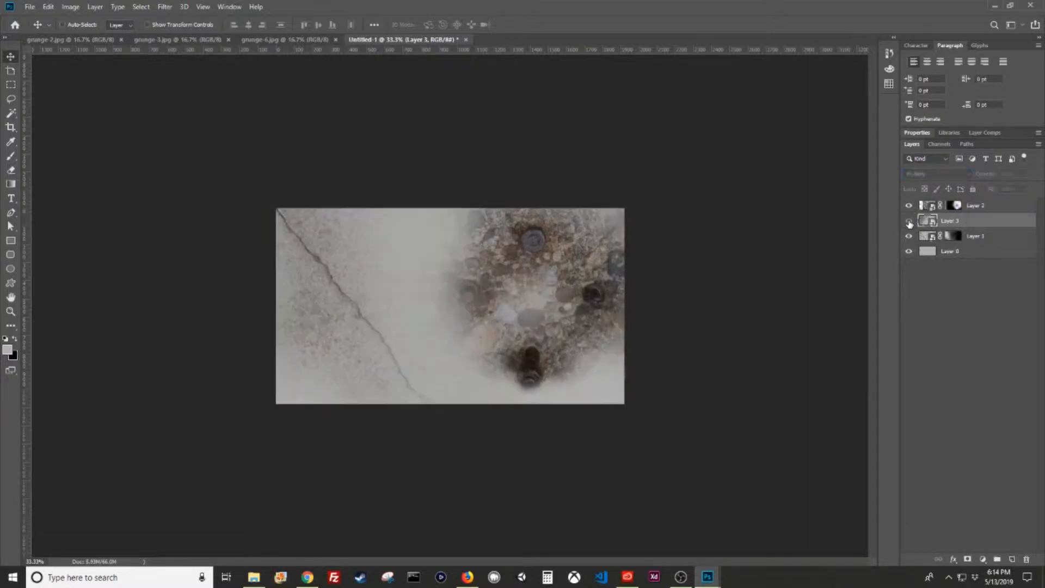
{"action": "double_click", "coordinate": [949, 219]}
{"action": "type", "text": "basement"}
Step: Rename Layer 2 as "porch" and move the basement layer above it
{"action": "left_click", "coordinate": [907, 205]}
{"action": "left_click", "coordinate": [907, 205]}
{"action": "double_click", "coordinate": [975, 204]}
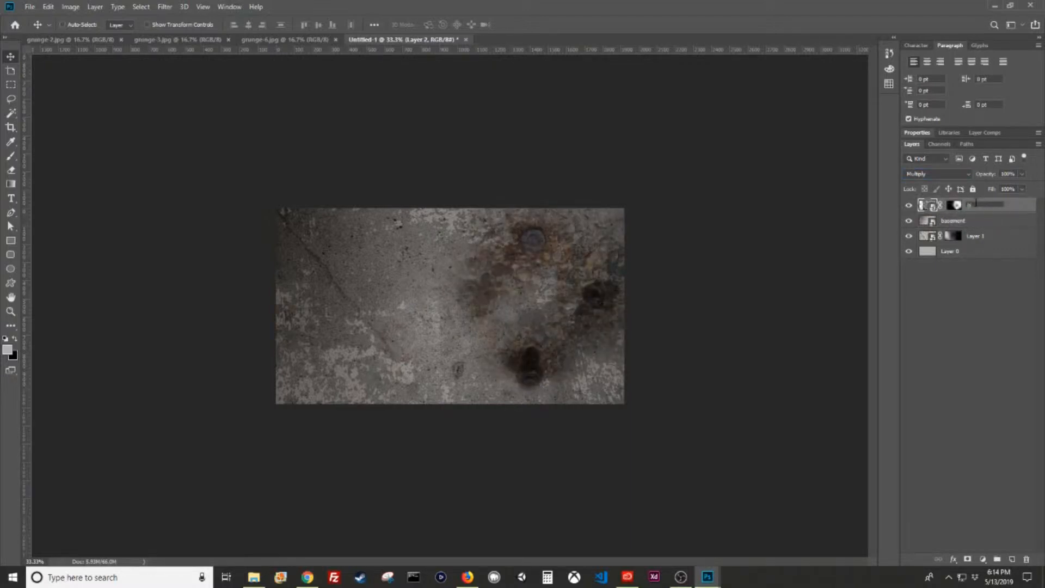
{"action": "type", "text": "patch"}
{"action": "key", "text": "Return"}
{"action": "left_click", "coordinate": [978, 222]}
{"action": "key", "text": "ctrl+bracketright"}
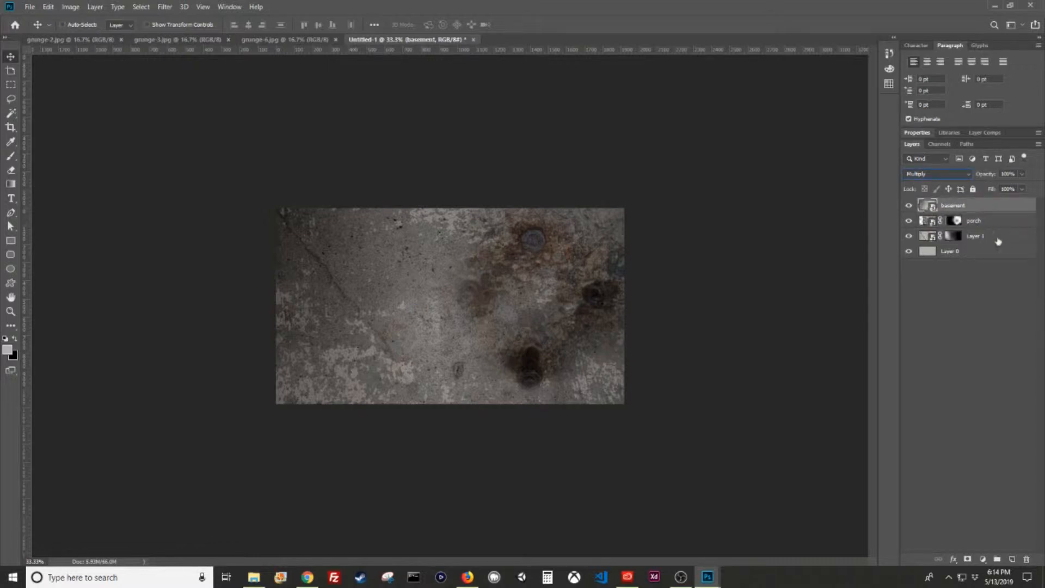
Step: Rename Layer 1 as "crack" and Layer 0 as "base"
{"action": "left_click", "coordinate": [993, 240]}
{"action": "double_click", "coordinate": [991, 239]}
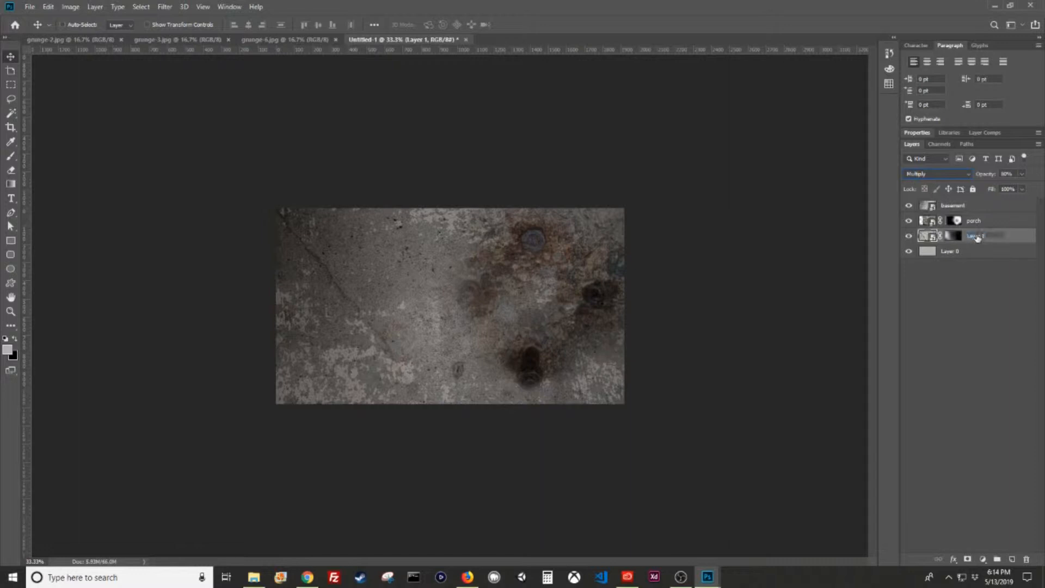
{"action": "type", "text": "c"}
{"action": "key", "text": "Return"}
{"action": "double_click", "coordinate": [949, 251]}
{"action": "type", "text": "base"}
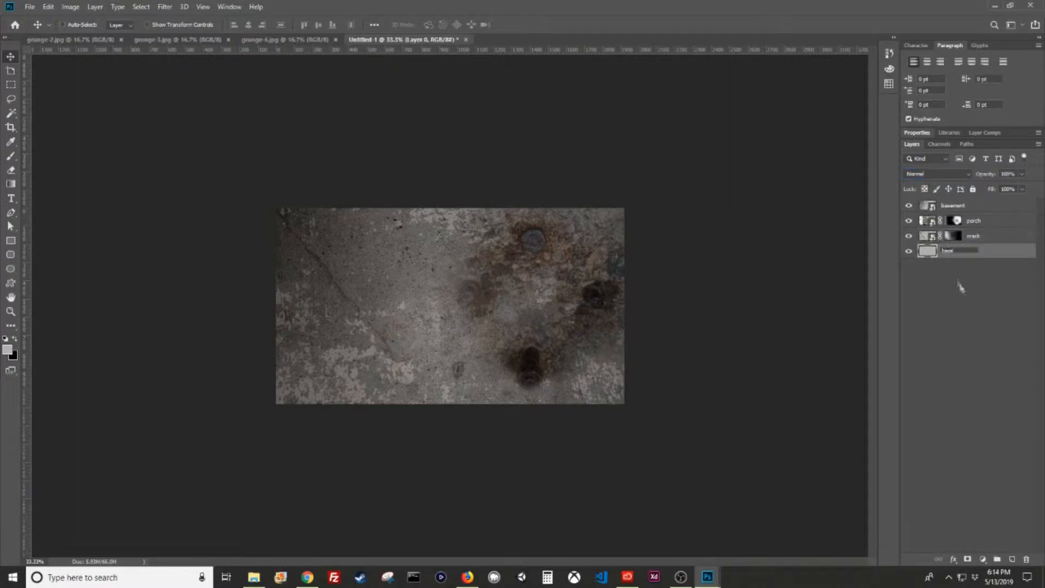
{"action": "left_click", "coordinate": [961, 288]}
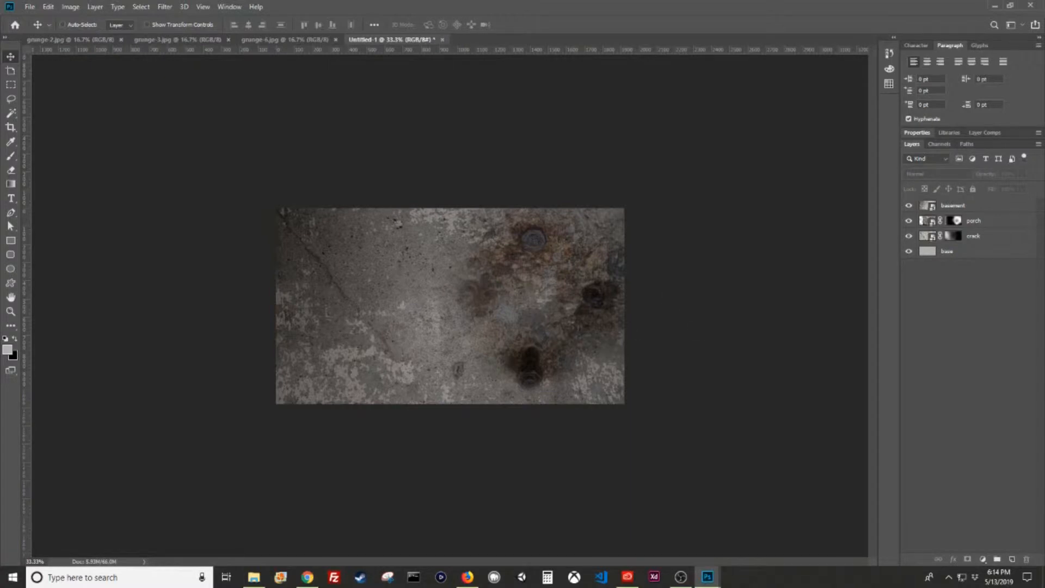
Step: Change the porch layer's blend mode to Overlay
{"action": "left_click", "coordinate": [977, 224]}
{"action": "left_click", "coordinate": [978, 225]}
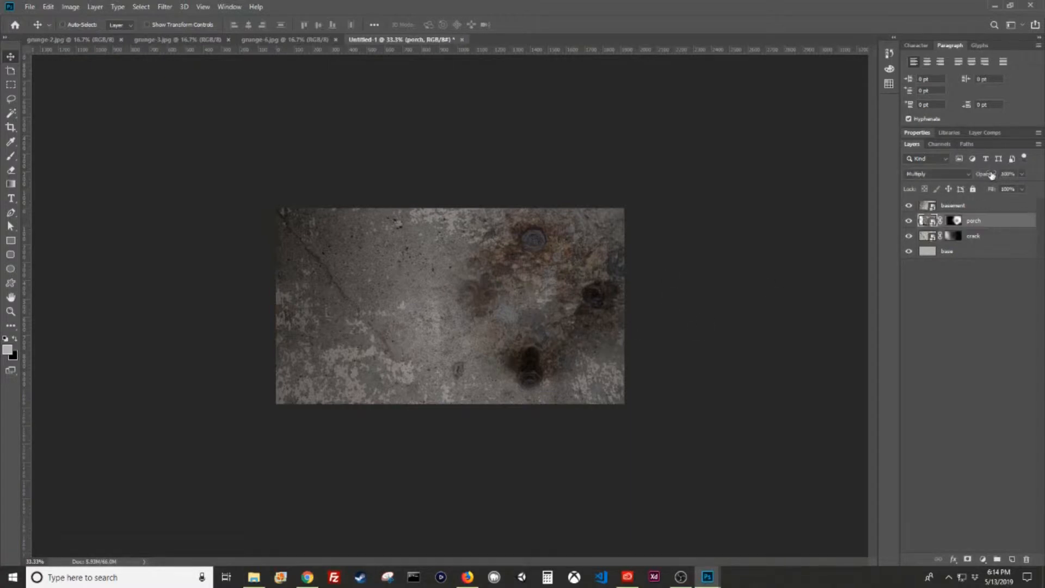
{"action": "left_click", "coordinate": [936, 173]}
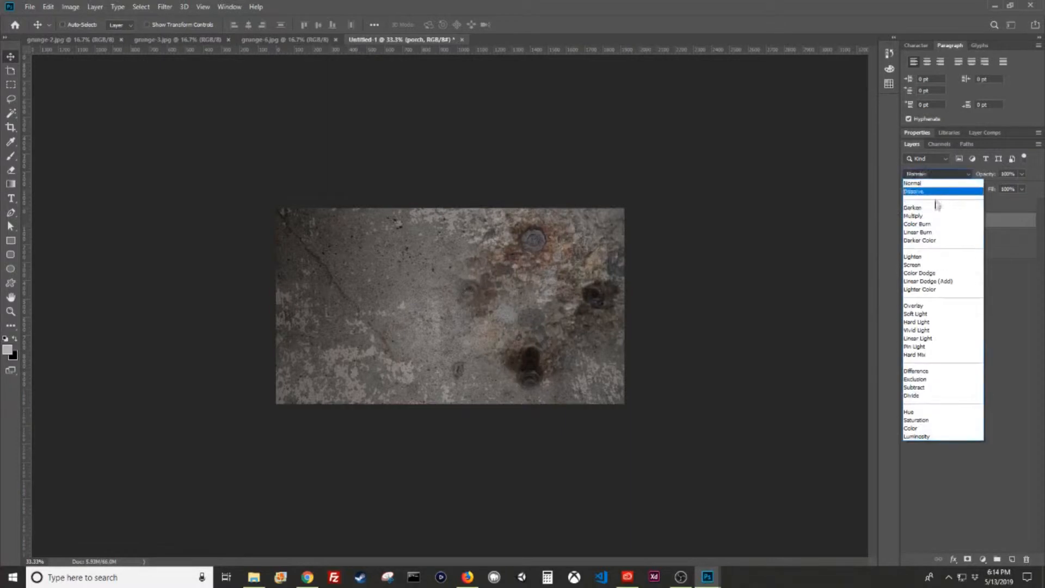
{"action": "left_click", "coordinate": [935, 307]}
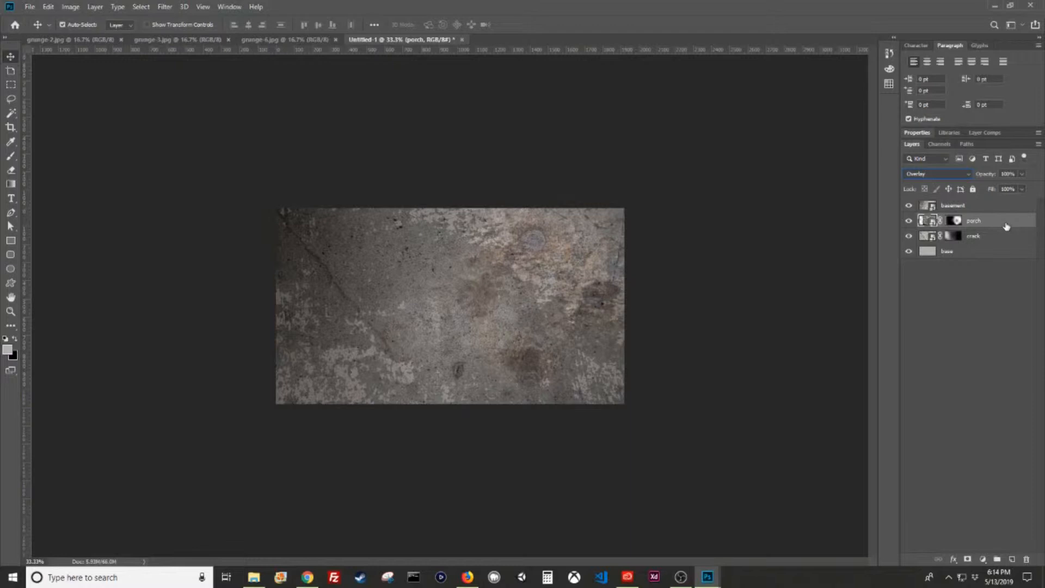
Step: Duplicate the porch layer, set the copy's opacity to 50%, and toggle its visibility to compare the effect
{"action": "key", "text": "ctrl+j"}
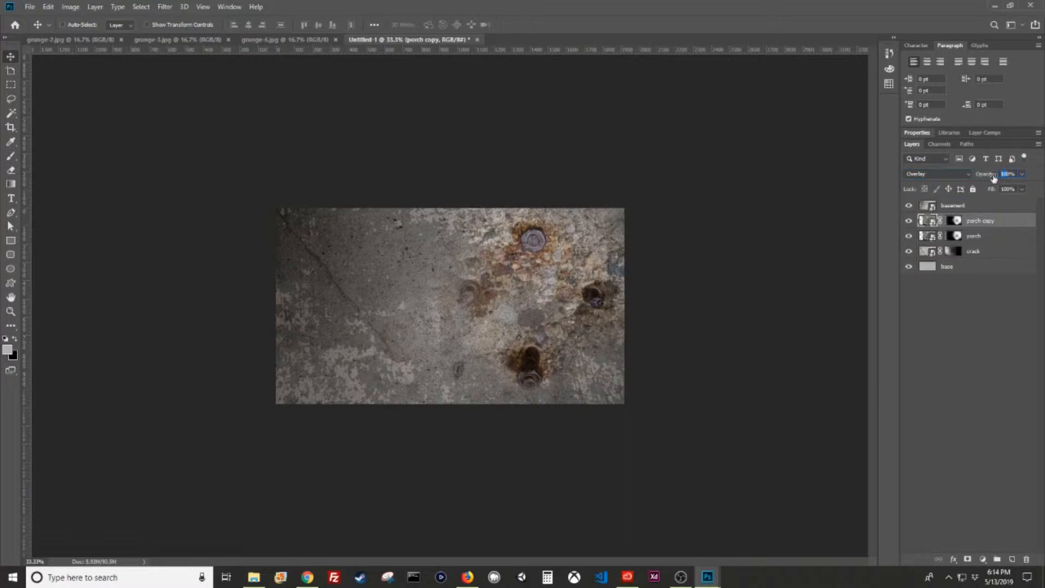
{"action": "type", "text": "50"}
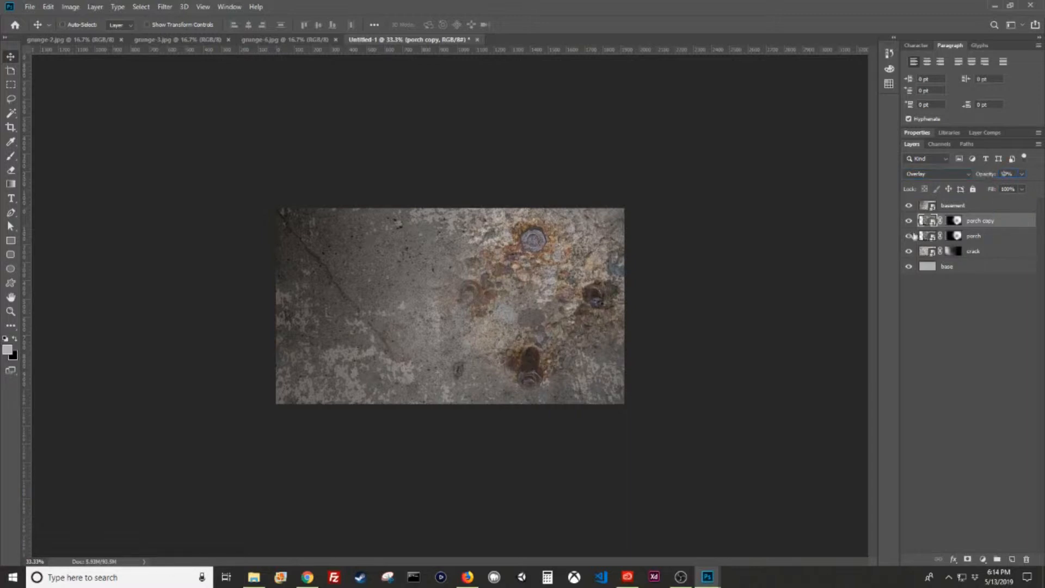
{"action": "left_click", "coordinate": [984, 328]}
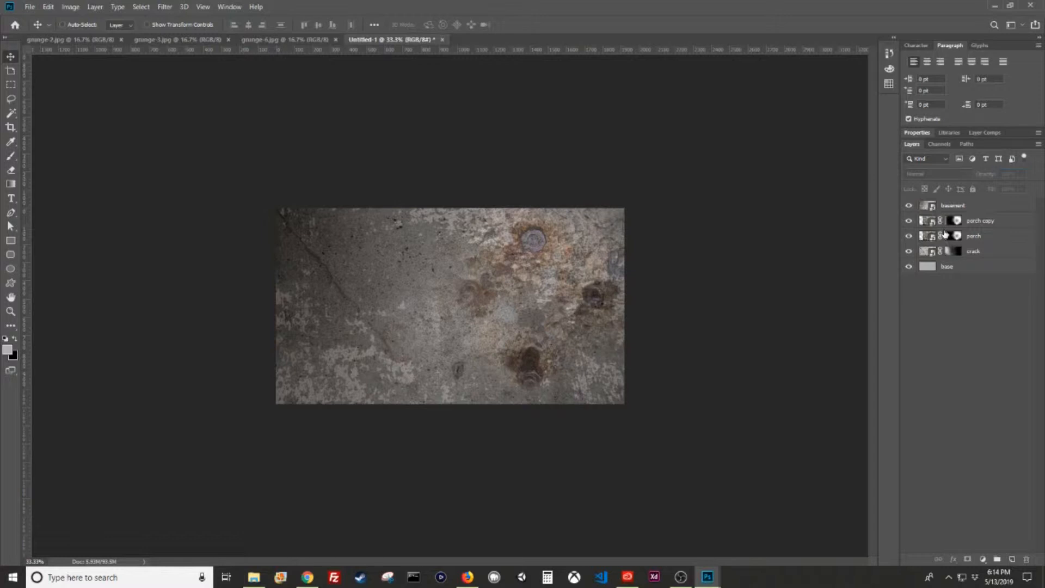
{"action": "left_click", "coordinate": [908, 221]}
{"action": "left_click", "coordinate": [908, 221]}
{"action": "left_click", "coordinate": [908, 222]}
{"action": "left_click", "coordinate": [908, 221]}
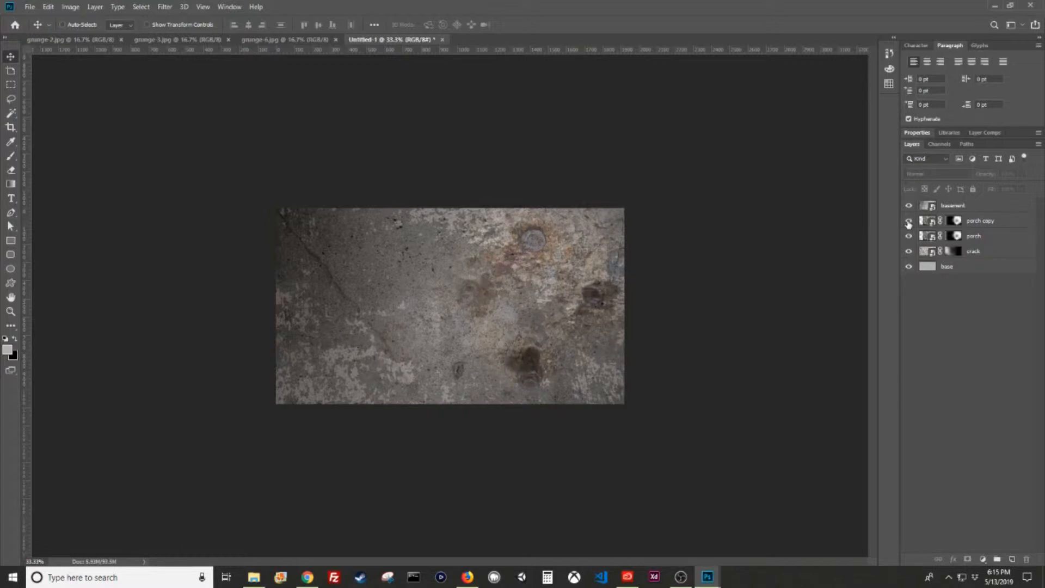
Step: Rename the porch copy layer as "porch overlay"
{"action": "double_click", "coordinate": [986, 219]}
{"action": "double_click", "coordinate": [987, 219]}
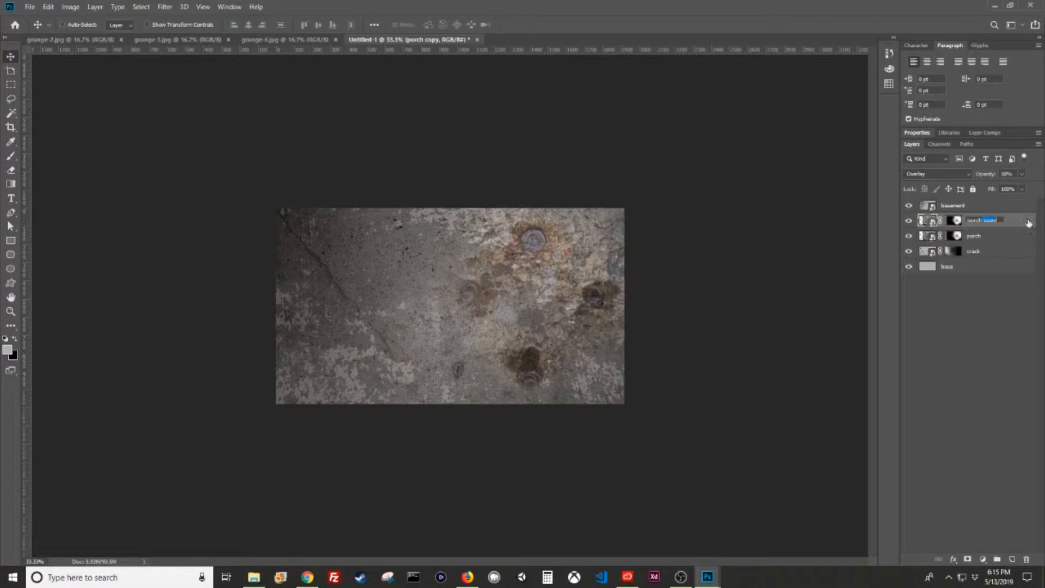
{"action": "key", "text": "BackSpace"}
{"action": "type", "text": "overlay"}
{"action": "key", "text": "Return"}
Step: Select the porch and porch overlay layers together and shift them slightly to the right
{"action": "left_click", "coordinate": [997, 236]}
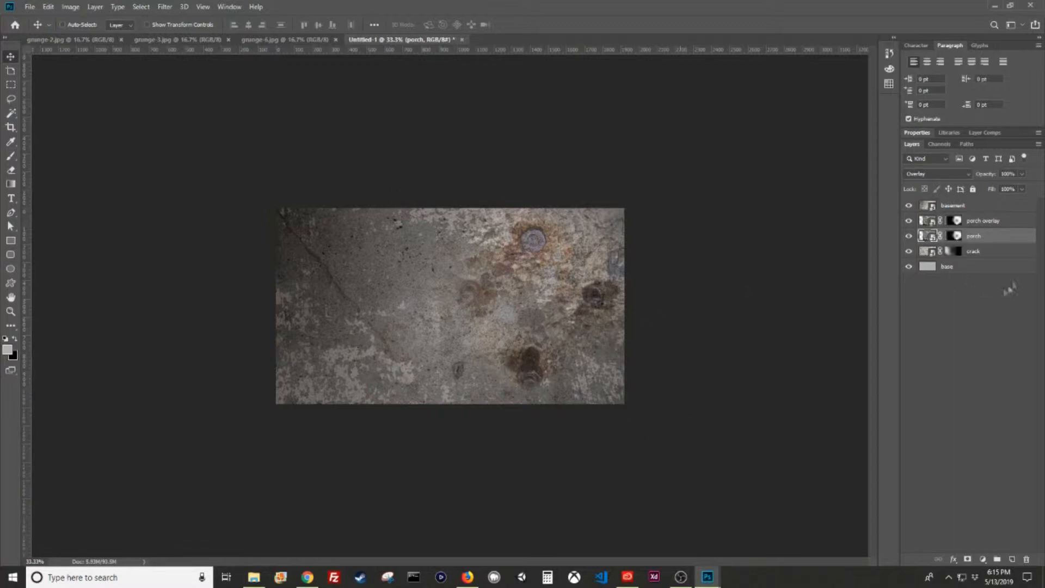
{"action": "left_click", "coordinate": [1004, 220], "text": "shift"}
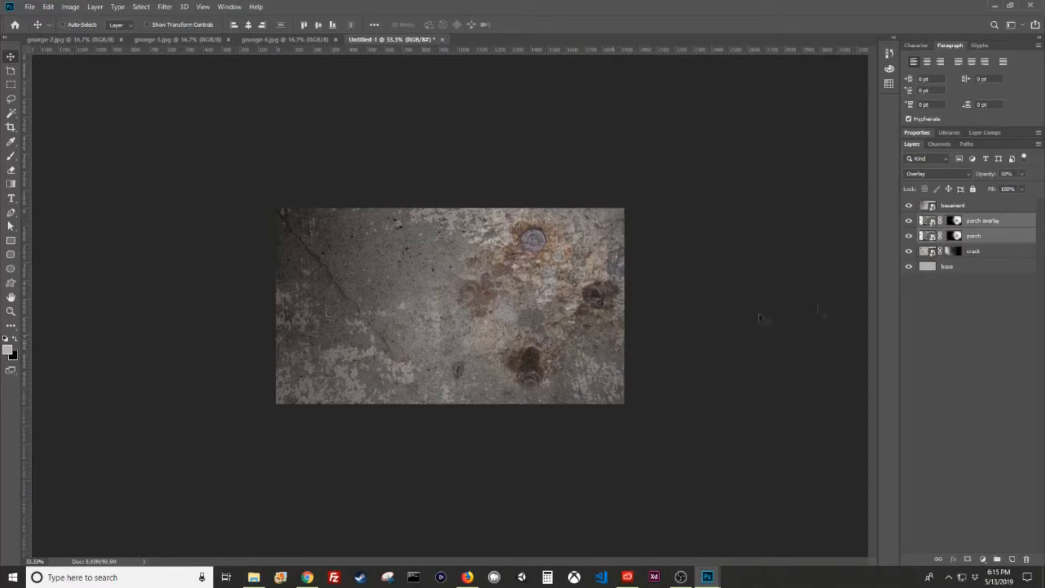
{"action": "mouse_move", "coordinate": [504, 319]}
{"action": "left_mouse_down"}
{"action": "mouse_move", "coordinate": [514, 307]}
{"action": "mouse_move", "coordinate": [516, 321]}
{"action": "left_mouse_up"}
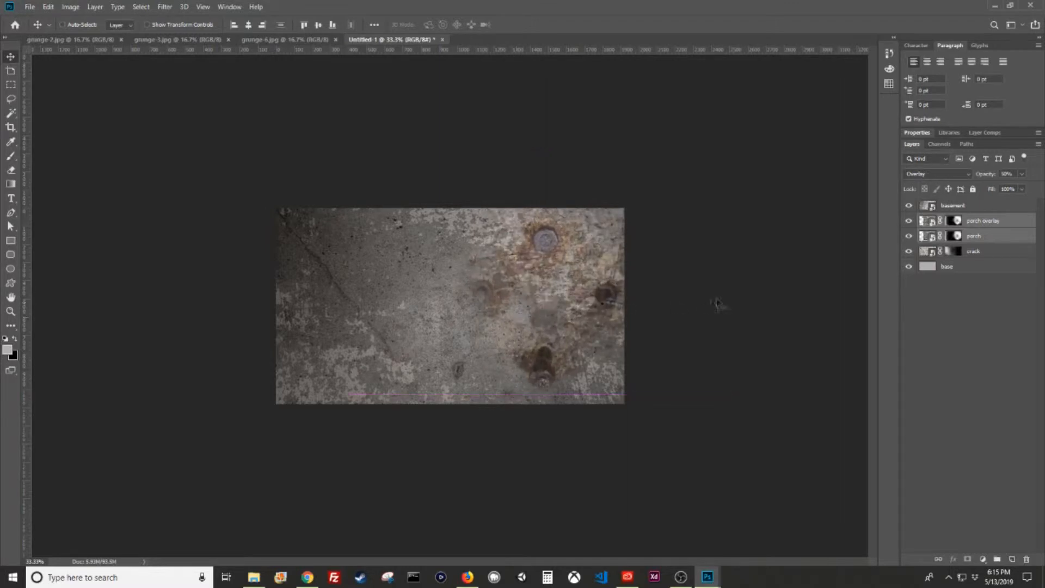
{"action": "left_click", "coordinate": [982, 339]}
Step: Bring the grunge-6.jpg photo into the composition just above the base layer and convert it to a smart object
{"action": "left_click", "coordinate": [971, 266]}
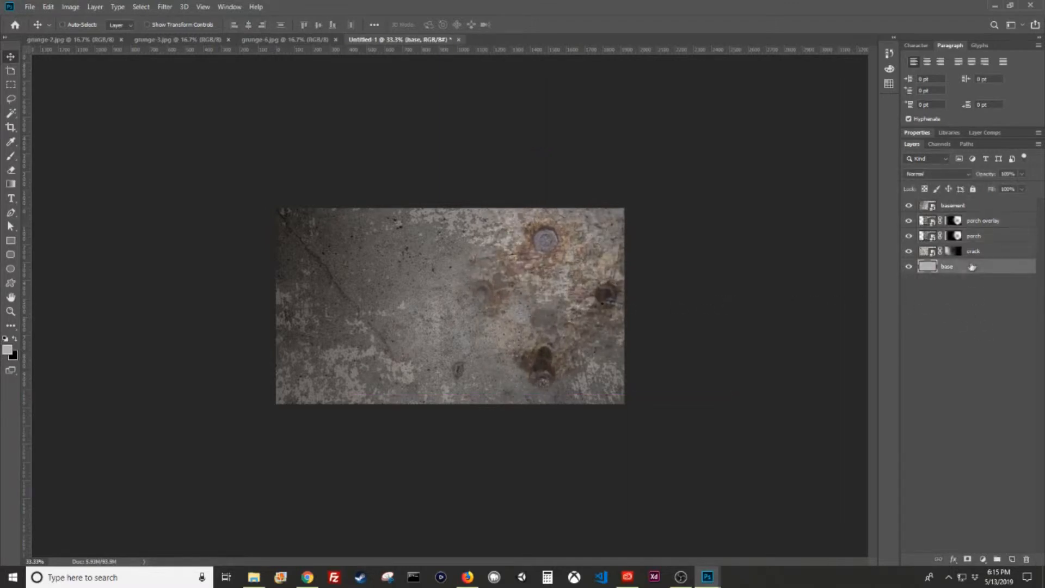
{"action": "left_click", "coordinate": [269, 41]}
{"action": "left_click_drag", "start_coordinate": [268, 42], "coordinate": [450, 303]}
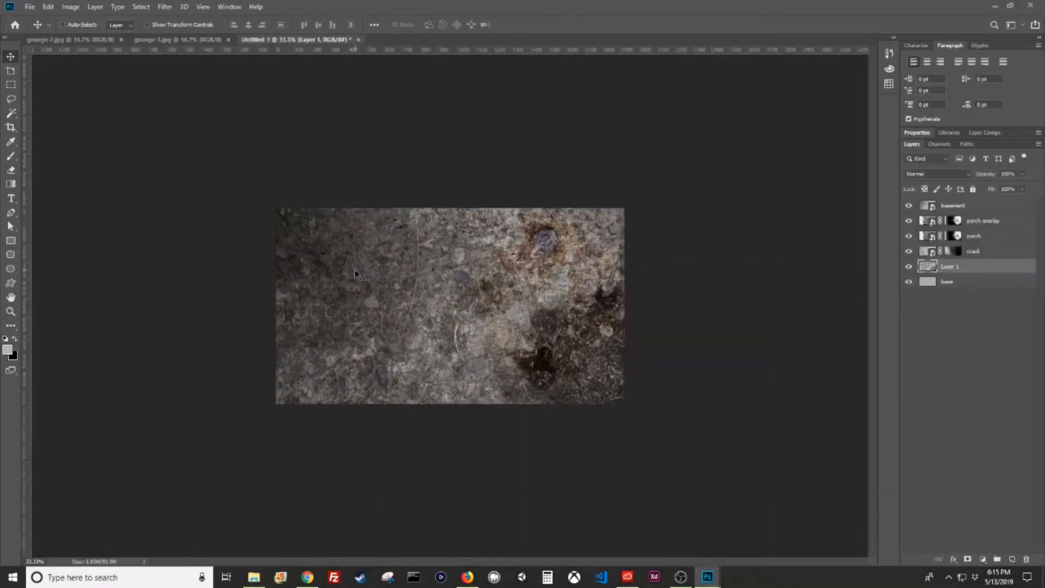
{"action": "right_click", "coordinate": [969, 271]}
{"action": "left_click", "coordinate": [937, 257]}
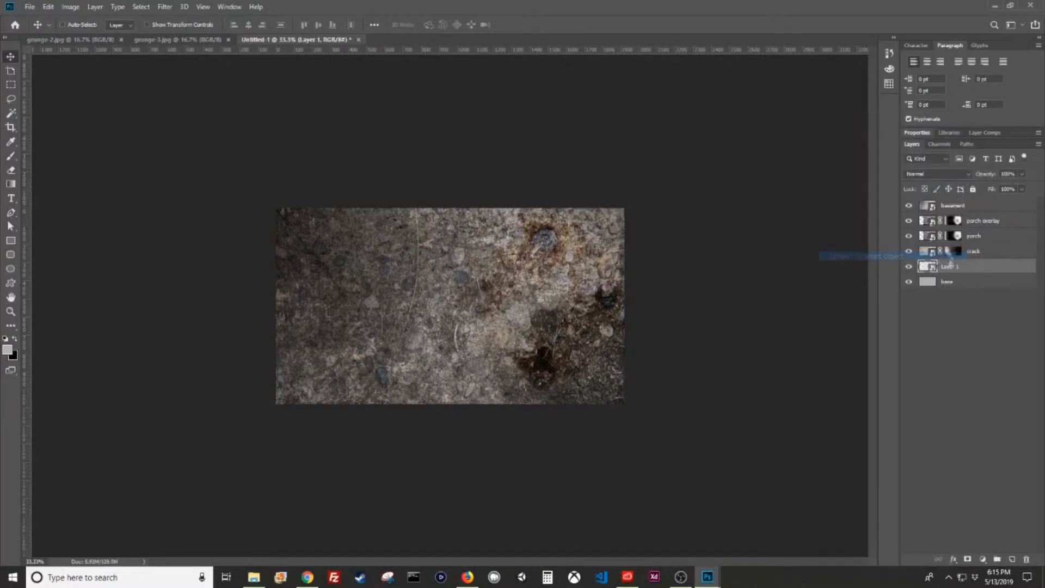
Step: Rename the new photo layer "dirty driveway" and set its blend mode to Multiply
{"action": "double_click", "coordinate": [952, 266]}
{"action": "type", "text": "dirty driveway"}
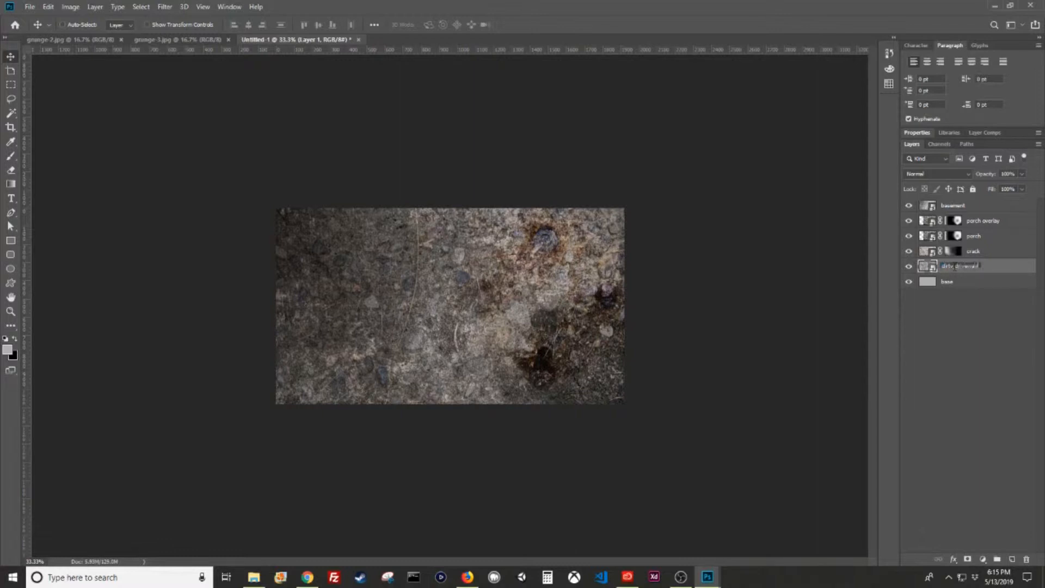
{"action": "key", "text": "Return"}
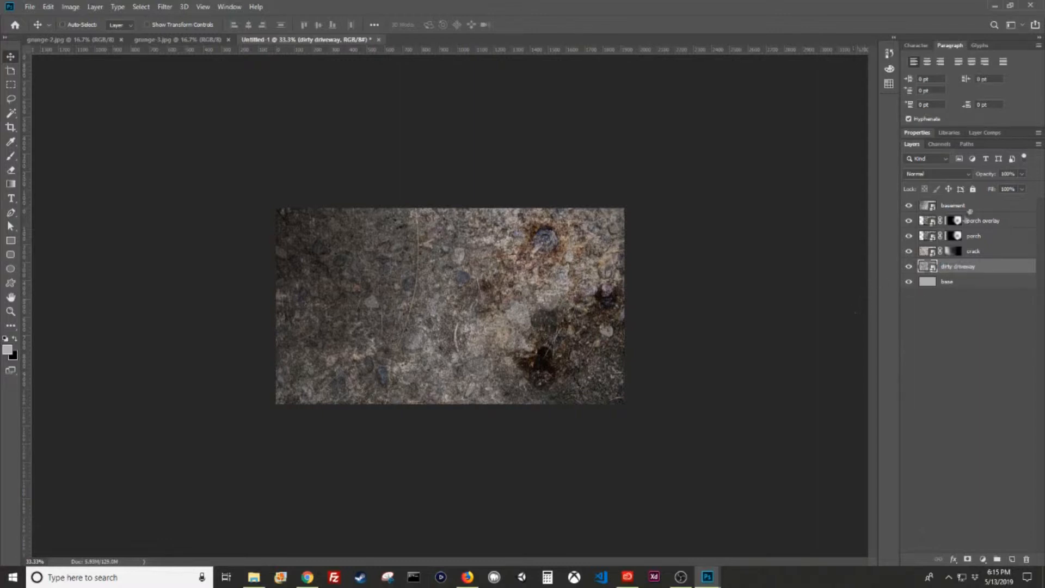
{"action": "left_click", "coordinate": [963, 175]}
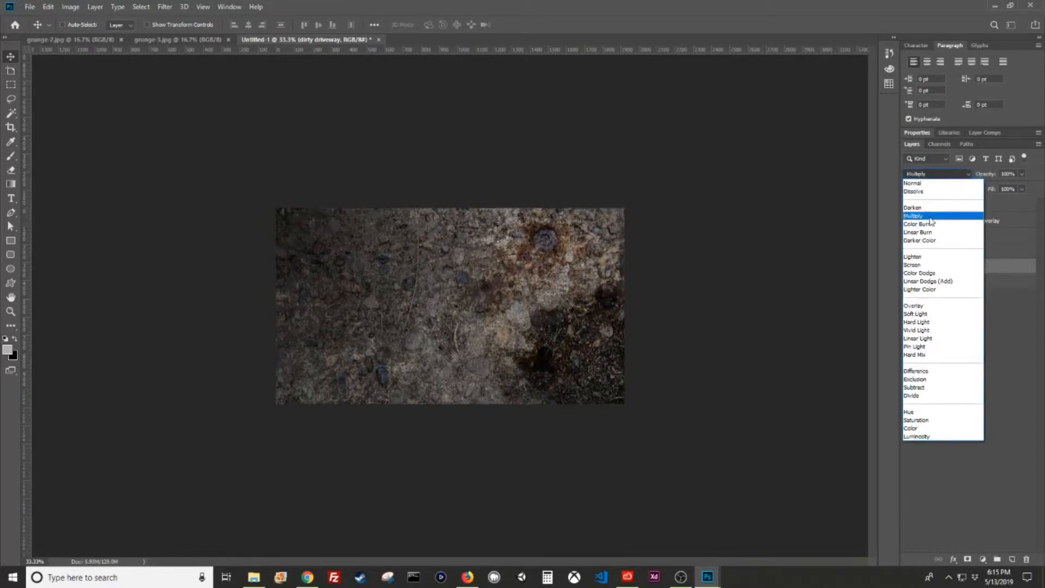
{"action": "left_click", "coordinate": [950, 216]}
Step: Move the dirty driveway layer up the stack to sit between basement and porch overlay
{"action": "left_click_drag", "start_coordinate": [981, 267], "coordinate": [980, 200]}
{"action": "left_click_drag", "start_coordinate": [980, 266], "coordinate": [990, 272]}
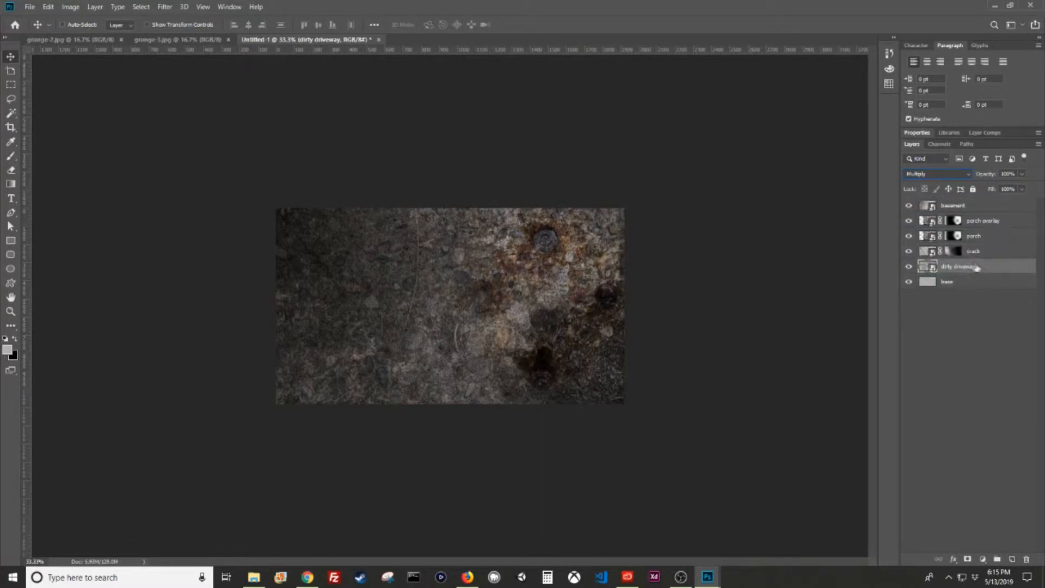
{"action": "left_click_drag", "start_coordinate": [973, 207], "coordinate": [974, 212]}
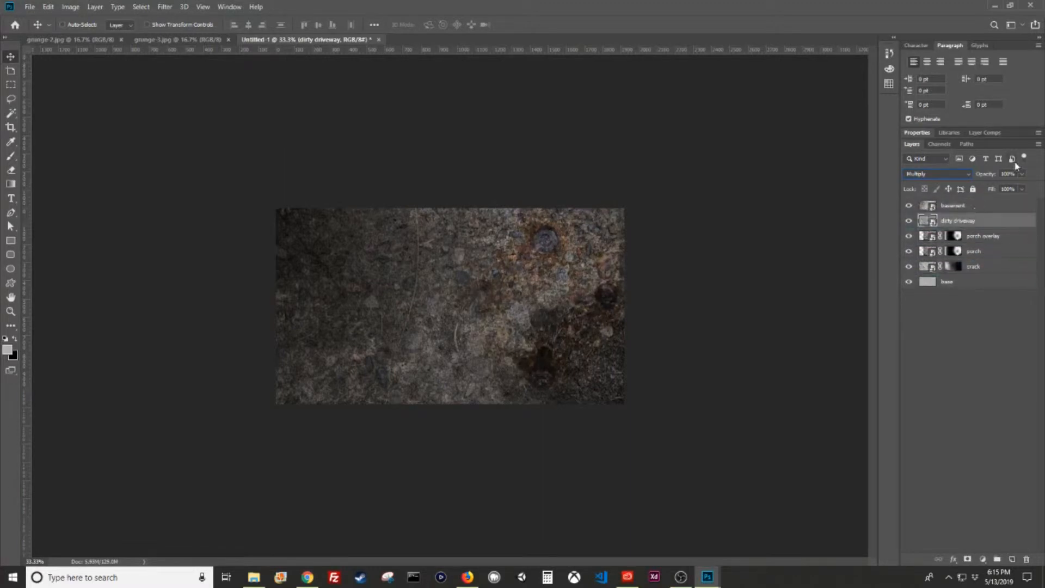
Step: Lower the dirty driveway layer's opacity to 65% and set its blend mode to Overlay
{"action": "left_click_drag", "start_coordinate": [987, 174], "coordinate": [954, 175]}
{"action": "left_click", "coordinate": [967, 176]}
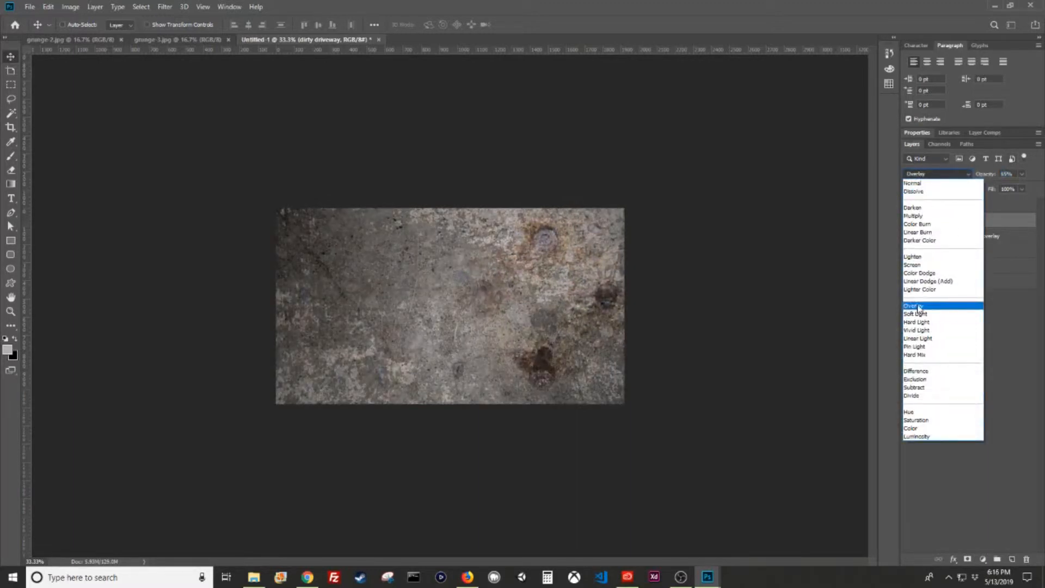
{"action": "left_click", "coordinate": [918, 306]}
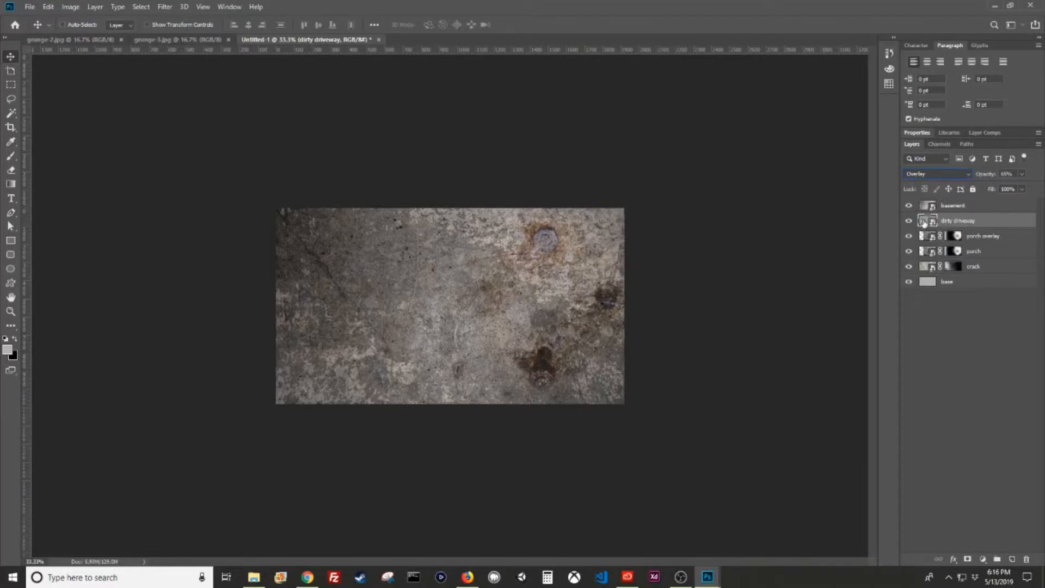
Step: Compare the composition with the dirty driveway layer hidden and shown, both as a whole and at 100% magnification
{"action": "left_click", "coordinate": [908, 221]}
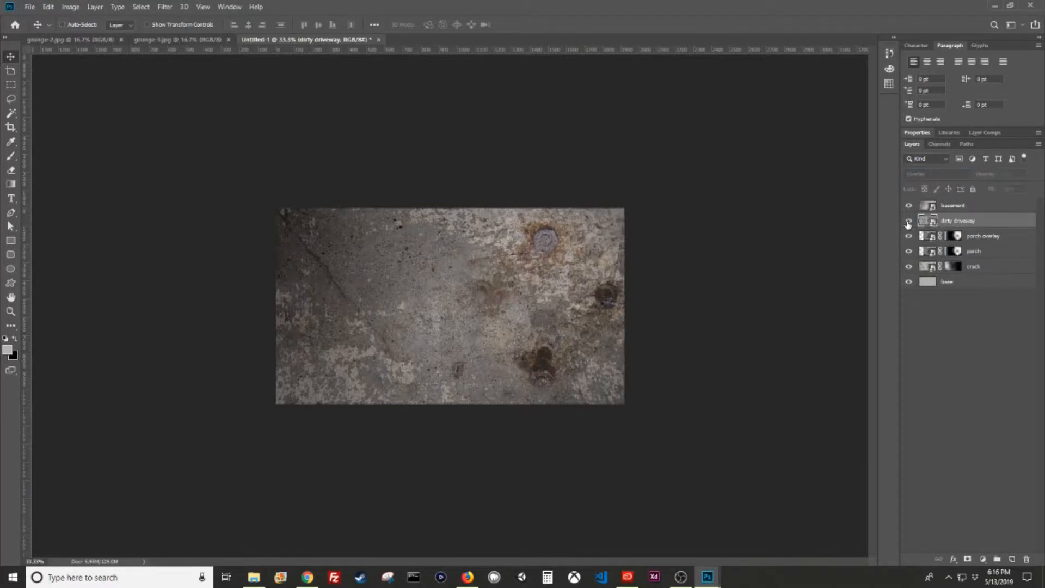
{"action": "left_click", "coordinate": [908, 221]}
{"action": "left_click", "coordinate": [907, 221]}
{"action": "left_click", "coordinate": [907, 221]}
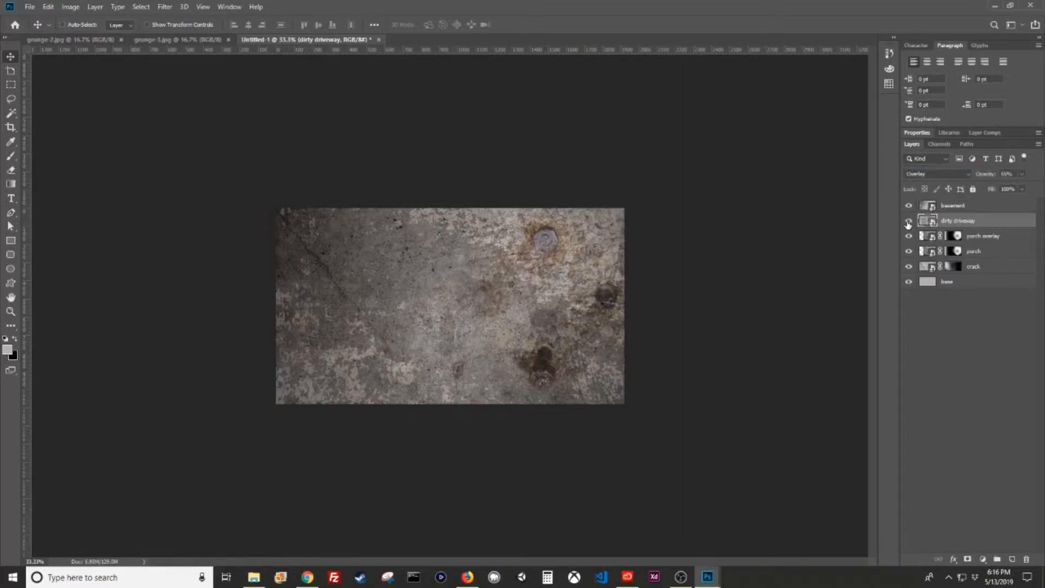
{"action": "key", "text": "z"}
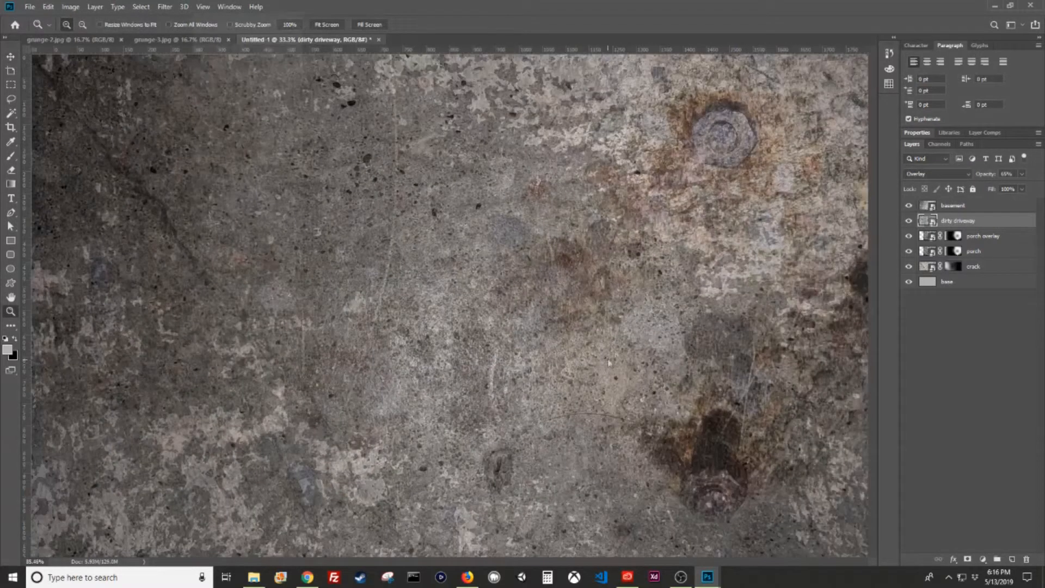
{"action": "left_click_drag", "start_coordinate": [532, 350], "coordinate": [565, 366]}
{"action": "key", "text": "alt+v"}
{"action": "key", "text": "ctrl+1"}
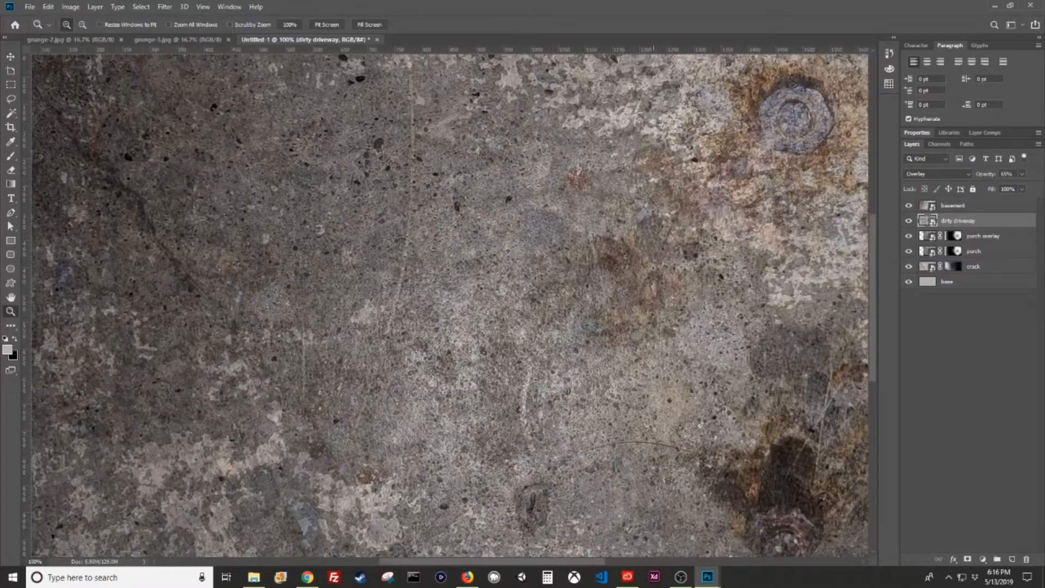
{"action": "left_click", "coordinate": [908, 221]}
{"action": "left_click", "coordinate": [908, 221]}
{"action": "key", "text": "ctrl+minus"}
{"action": "key", "text": "ctrl+minus"}
{"action": "key", "text": "ctrl+minus"}
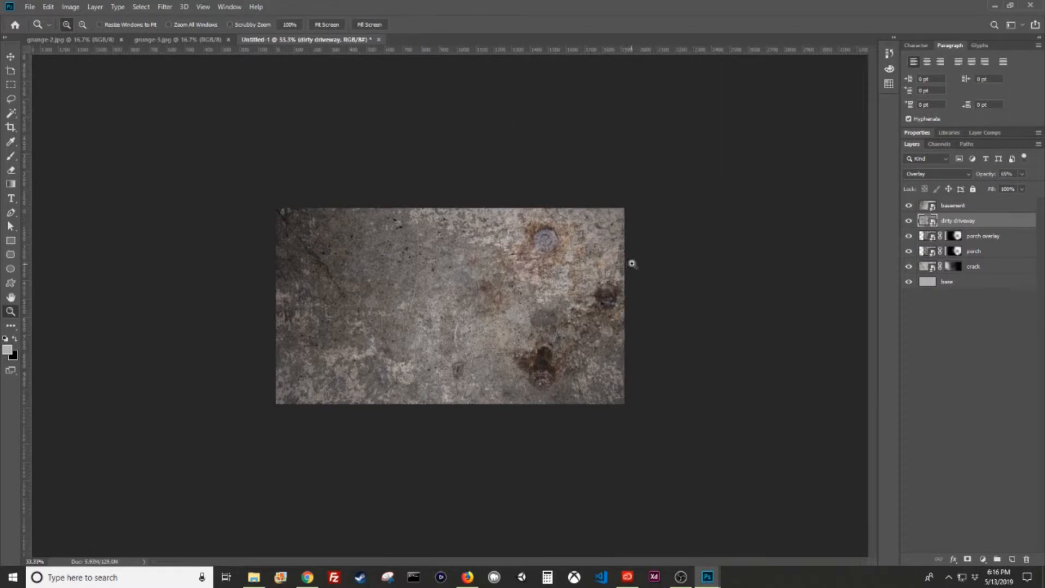
{"action": "left_click_drag", "start_coordinate": [977, 224], "coordinate": [958, 217]}
Step: Bring the grunge-2.jpg photo into the composition just above dirty driveway, close its file and convert the new layer to a smart object
{"action": "left_click", "coordinate": [209, 40]}
{"action": "left_click", "coordinate": [65, 41]}
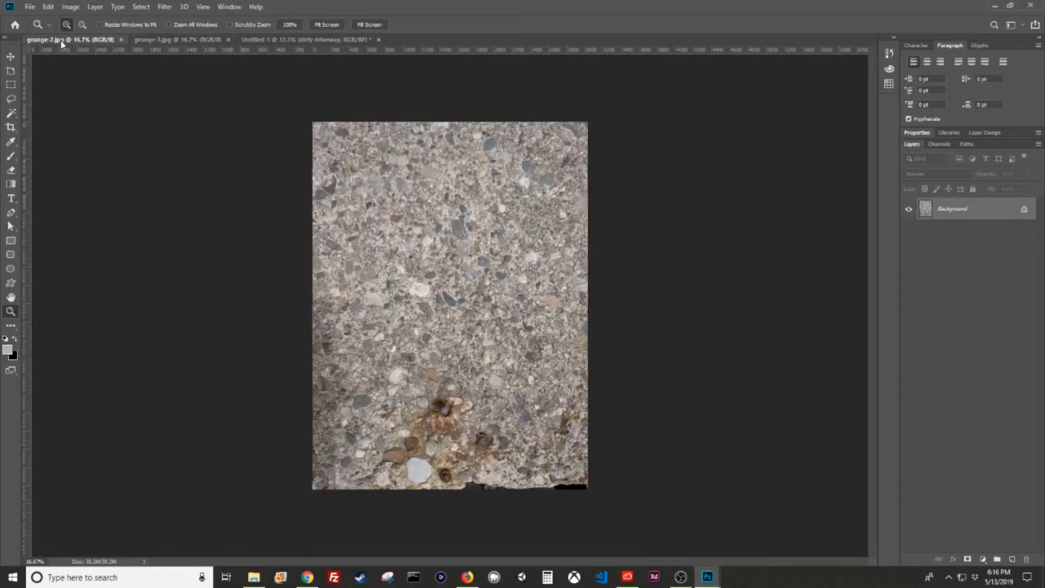
{"action": "mouse_move", "coordinate": [61, 42]}
{"action": "left_mouse_down"}
{"action": "mouse_move", "coordinate": [571, 321]}
{"action": "mouse_move", "coordinate": [272, 65]}
{"action": "mouse_move", "coordinate": [74, 37]}
{"action": "left_mouse_up"}
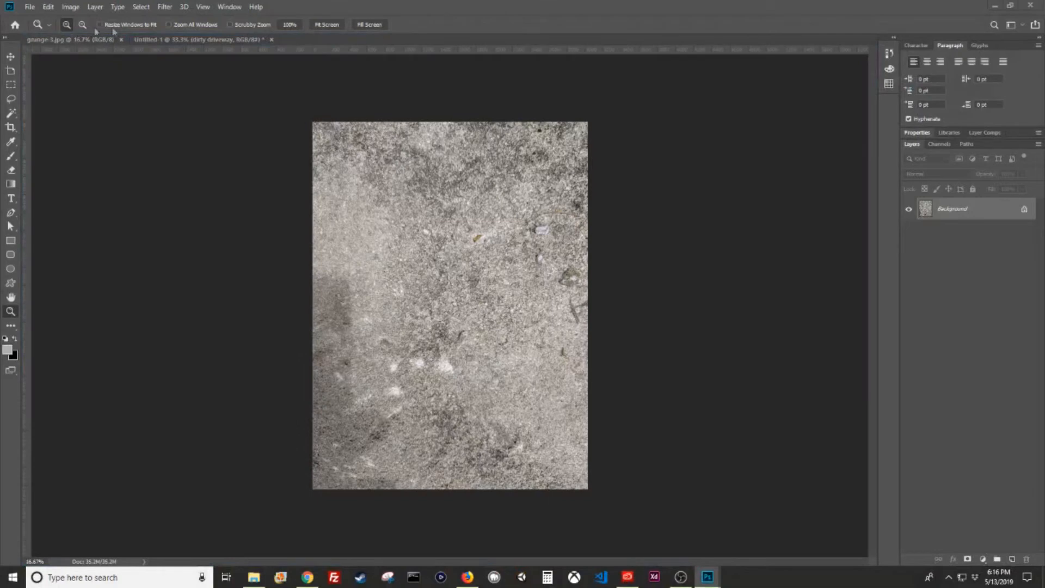
{"action": "left_click", "coordinate": [121, 40]}
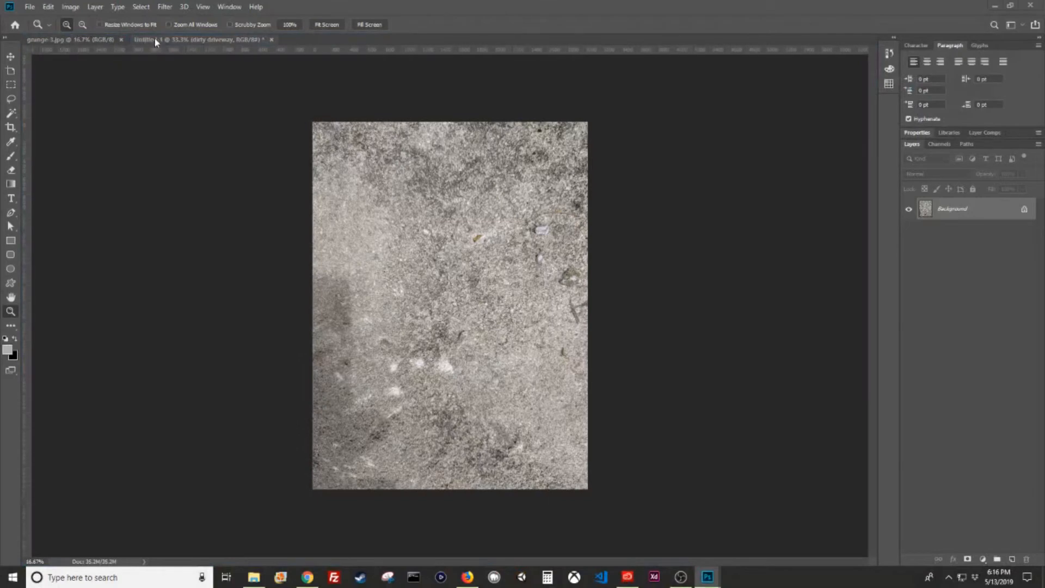
{"action": "key", "text": "v"}
{"action": "key", "text": "ctrl+Tab"}
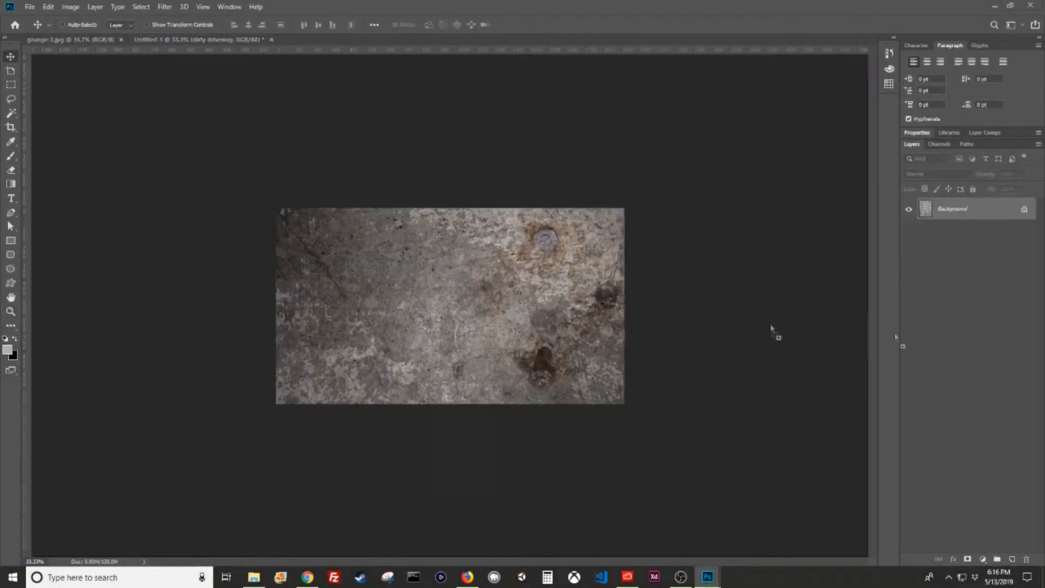
{"action": "left_click_drag", "start_coordinate": [339, 306], "coordinate": [347, 310]}
{"action": "left_click_drag", "start_coordinate": [468, 340], "coordinate": [535, 340]}
{"action": "right_click", "coordinate": [962, 220]}
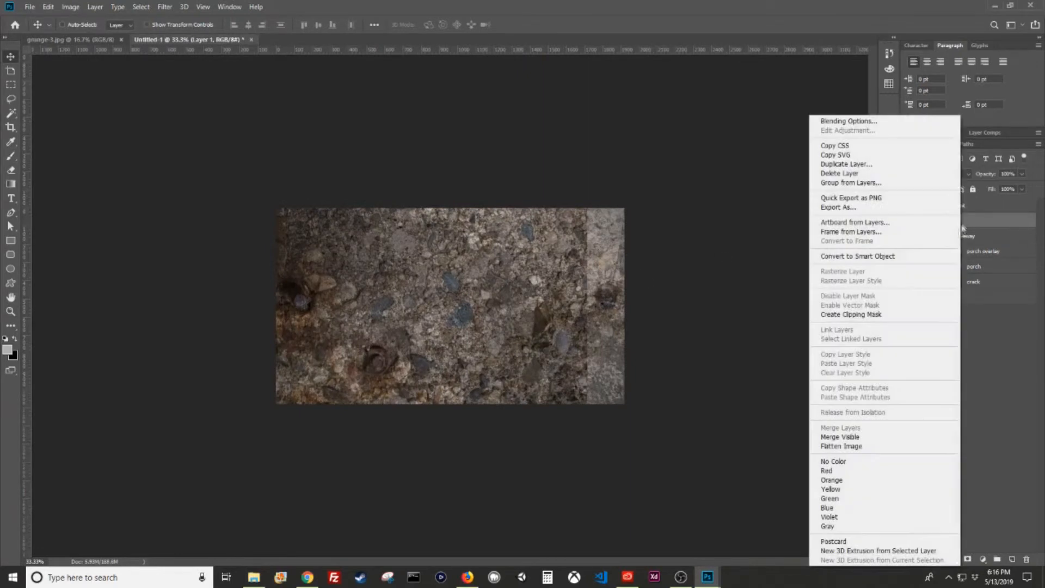
{"action": "left_click", "coordinate": [893, 263]}
Step: Scale the new pebble photo layer to about 65% and position it so its rust spots sit in the canvas's lower-left corner
{"action": "left_click_drag", "start_coordinate": [418, 269], "coordinate": [389, 274]}
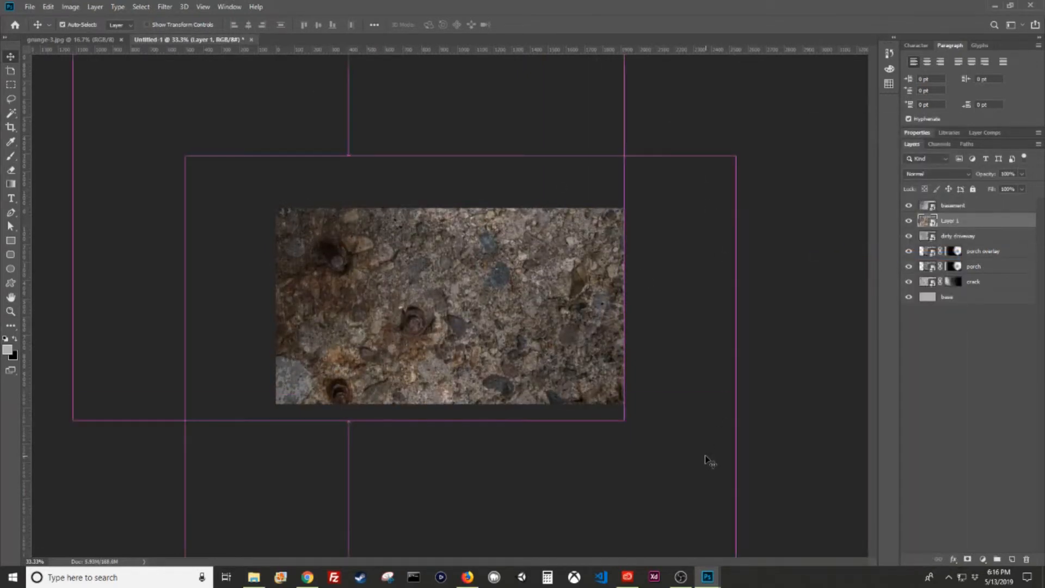
{"action": "key", "text": "ctrl+t"}
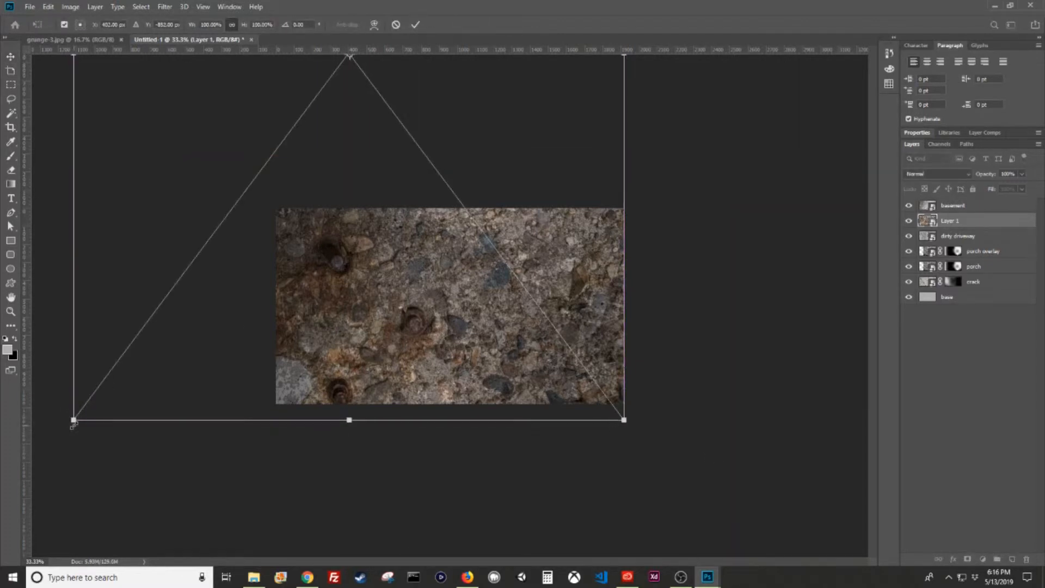
{"action": "left_click_drag", "start_coordinate": [73, 419], "coordinate": [266, 162]}
{"action": "left_click_drag", "start_coordinate": [385, 140], "coordinate": [420, 390]}
{"action": "left_click_drag", "start_coordinate": [347, 392], "coordinate": [258, 425]}
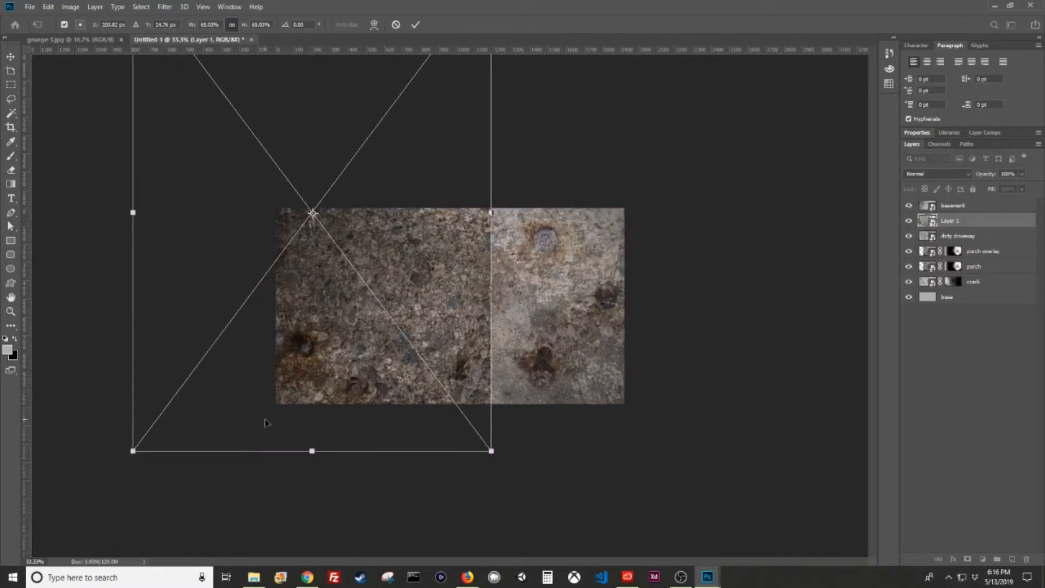
{"action": "key", "text": "Return"}
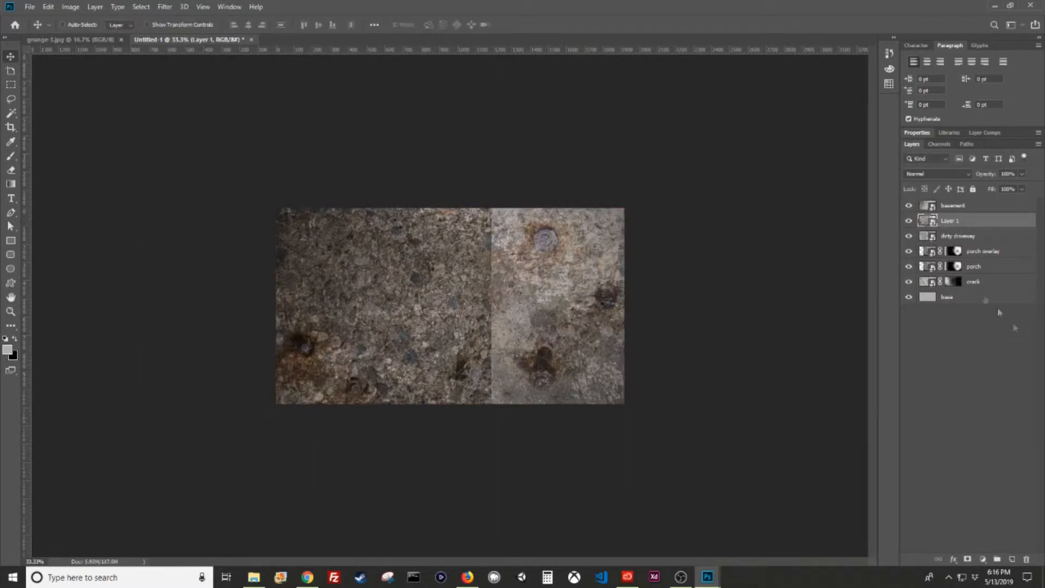
Step: Rename the new photo layer "second porch"
{"action": "double_click", "coordinate": [949, 220]}
{"action": "type", "text": "st"}
{"action": "key", "text": "Return"}
Step: Try Multiply blending with different opacities on the second porch layer, and return it to Normal
{"action": "left_click", "coordinate": [959, 175]}
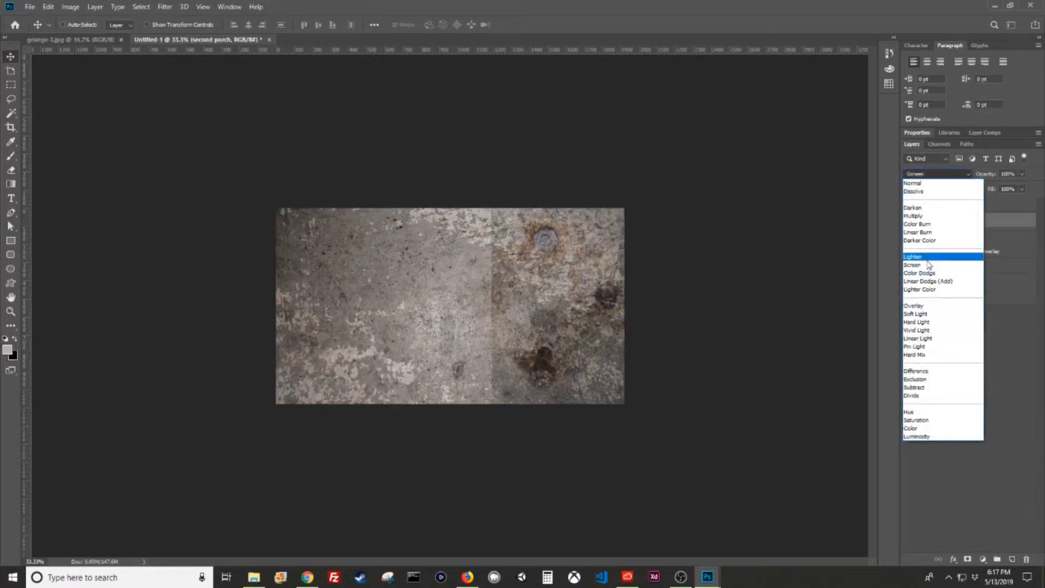
{"action": "left_click", "coordinate": [925, 217]}
{"action": "mouse_move", "coordinate": [993, 177]}
{"action": "left_mouse_down"}
{"action": "mouse_move", "coordinate": [971, 180]}
{"action": "mouse_move", "coordinate": [992, 177]}
{"action": "left_mouse_up"}
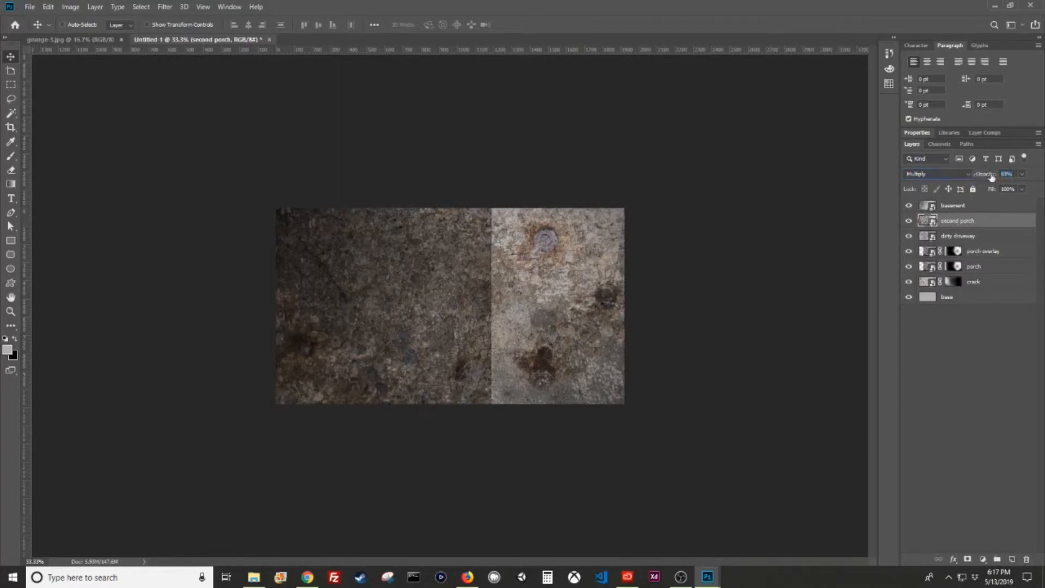
{"action": "left_click_drag", "start_coordinate": [989, 179], "coordinate": [1042, 179]}
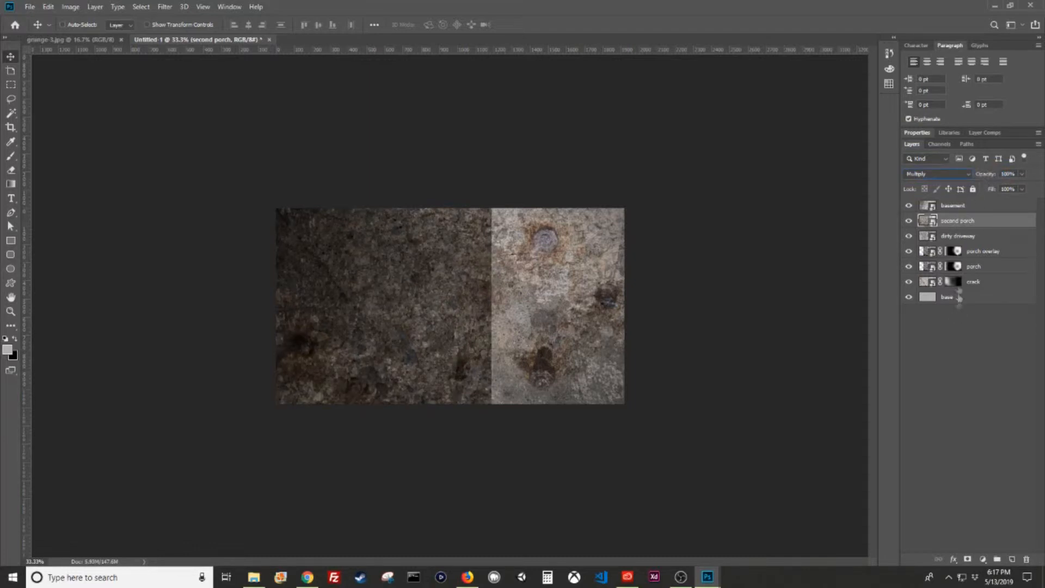
{"action": "left_click", "coordinate": [967, 174]}
{"action": "left_click", "coordinate": [924, 187]}
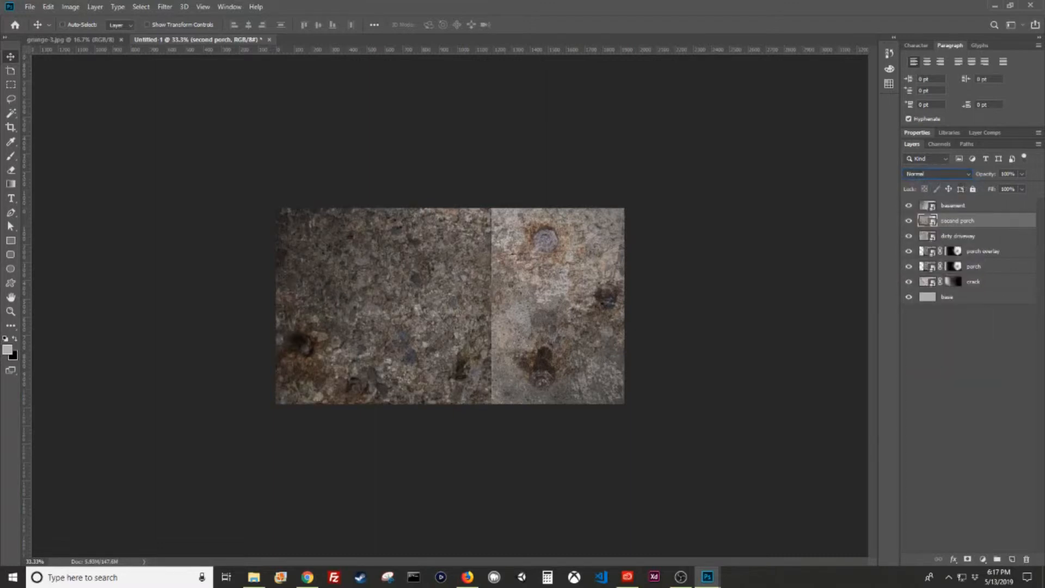
{"action": "mouse_move", "coordinate": [988, 174]}
{"action": "left_mouse_down"}
{"action": "mouse_move", "coordinate": [972, 180]}
{"action": "mouse_move", "coordinate": [991, 178]}
{"action": "left_mouse_up"}
Step: Set second porch to Vivid Light and mask out its upper and right areas with a large black brush, keeping the lower-left rust spots
{"action": "left_click", "coordinate": [958, 174]}
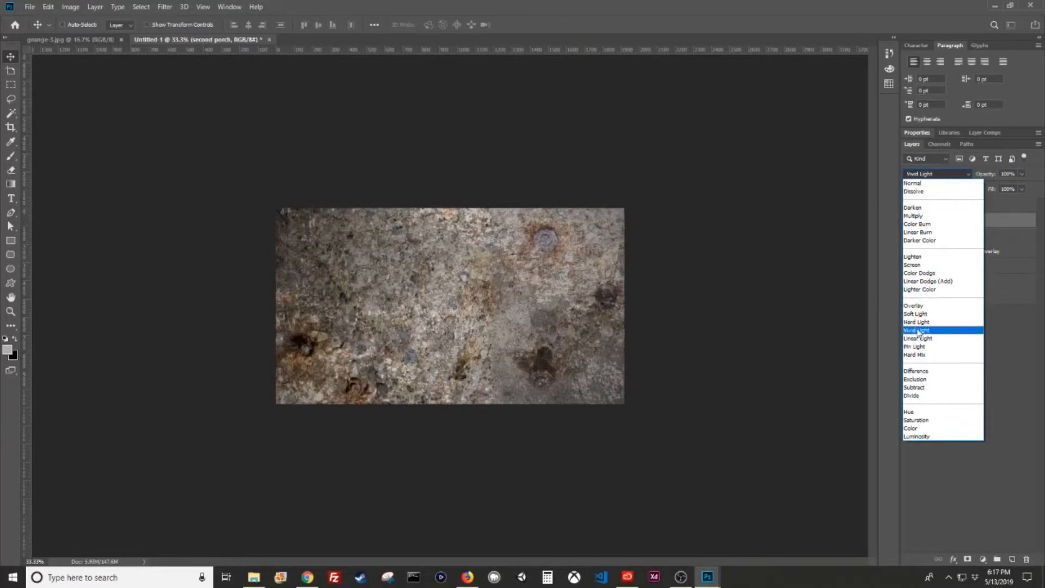
{"action": "left_click", "coordinate": [919, 330]}
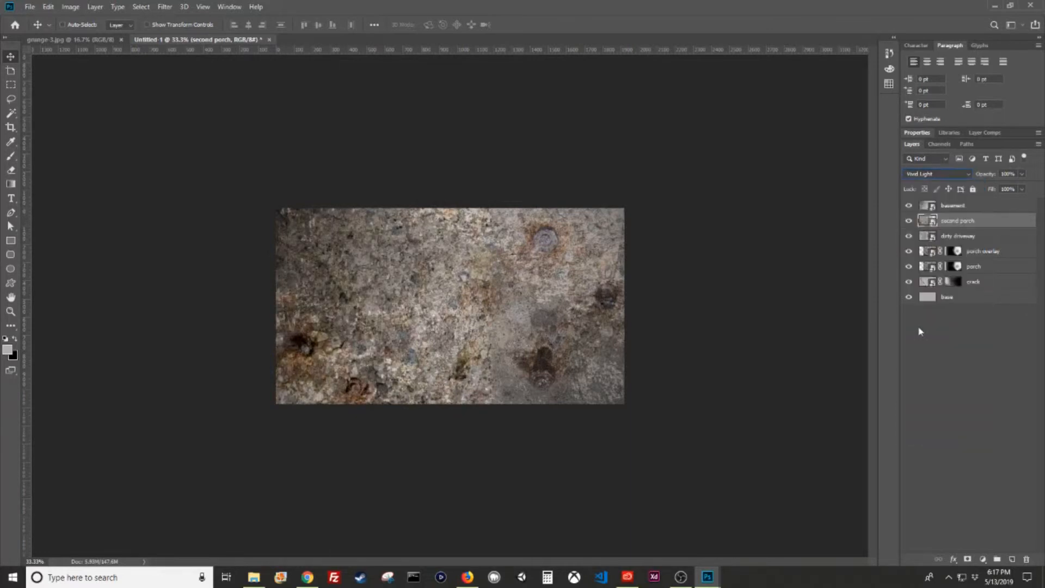
{"action": "left_click", "coordinate": [966, 562]}
{"action": "key", "text": "x"}
{"action": "key", "text": "b"}
{"action": "key", "text": "bracketright"}
{"action": "key", "text": "bracketright"}
{"action": "mouse_move", "coordinate": [342, 196]}
{"action": "left_mouse_down"}
{"action": "mouse_move", "coordinate": [448, 402]}
{"action": "mouse_move", "coordinate": [415, 190]}
{"action": "mouse_move", "coordinate": [375, 214]}
{"action": "mouse_move", "coordinate": [457, 375]}
{"action": "left_mouse_up"}
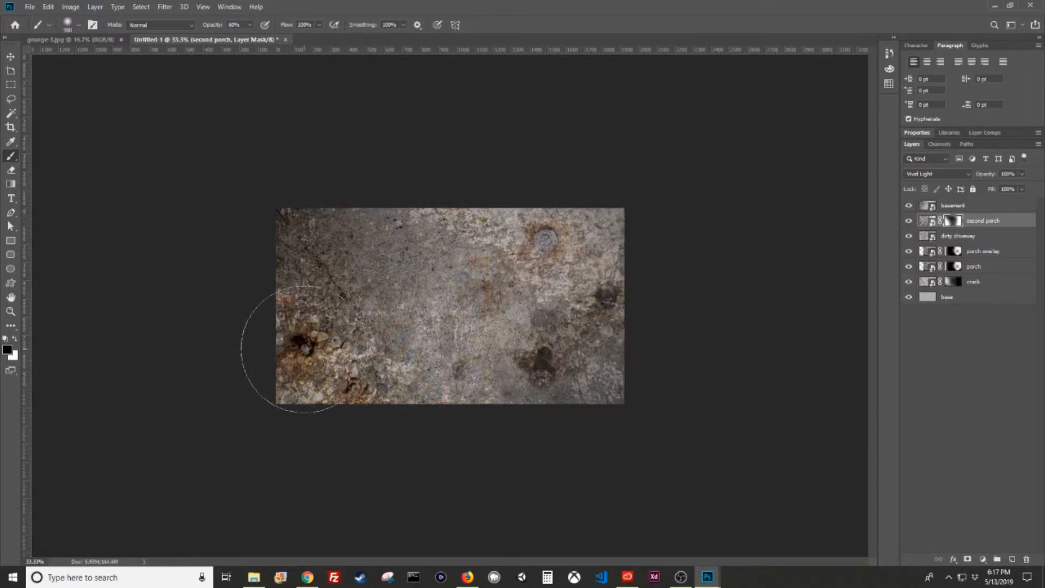
Step: Try fading the lower-left rust spots with one dab of a much larger brush on the second porch mask, and undo it
{"action": "key", "text": "bracketright"}
{"action": "key", "text": "bracketright"}
{"action": "key", "text": "bracketright"}
{"action": "key", "text": "bracketright"}
{"action": "key", "text": "bracketright"}
{"action": "key", "text": "bracketright"}
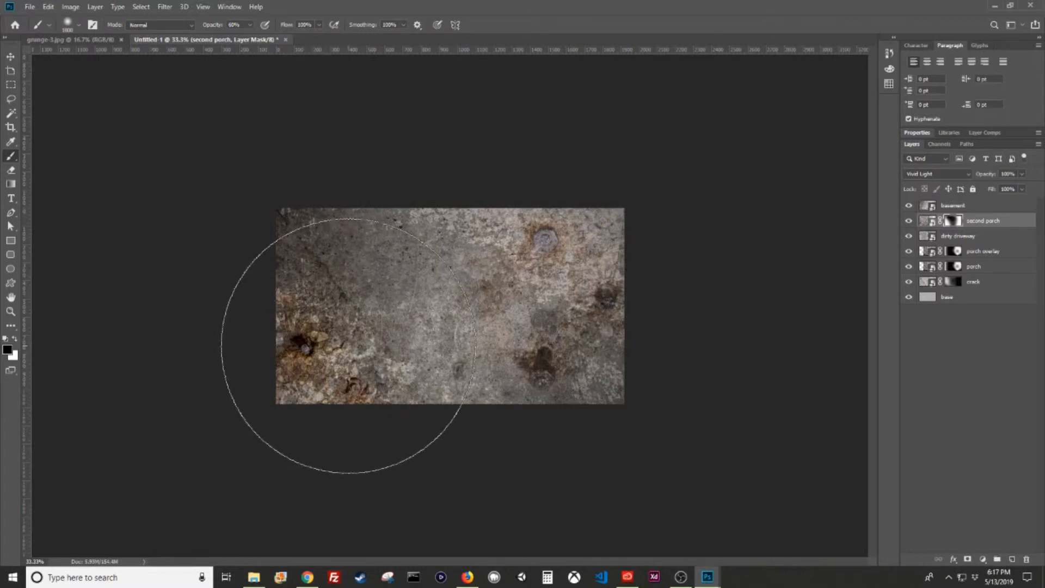
{"action": "left_click", "coordinate": [348, 346]}
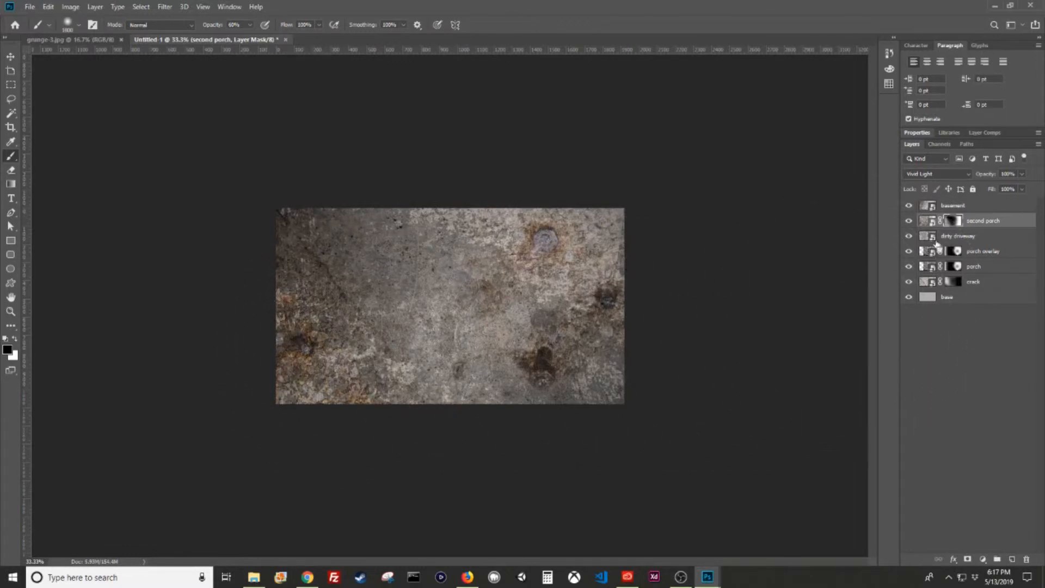
{"action": "key", "text": "ctrl+z"}
Step: Bring the grunge-3.jpg photo into the composition just above second porch, close its file and convert the new layer to a smart object
{"action": "key", "text": "v"}
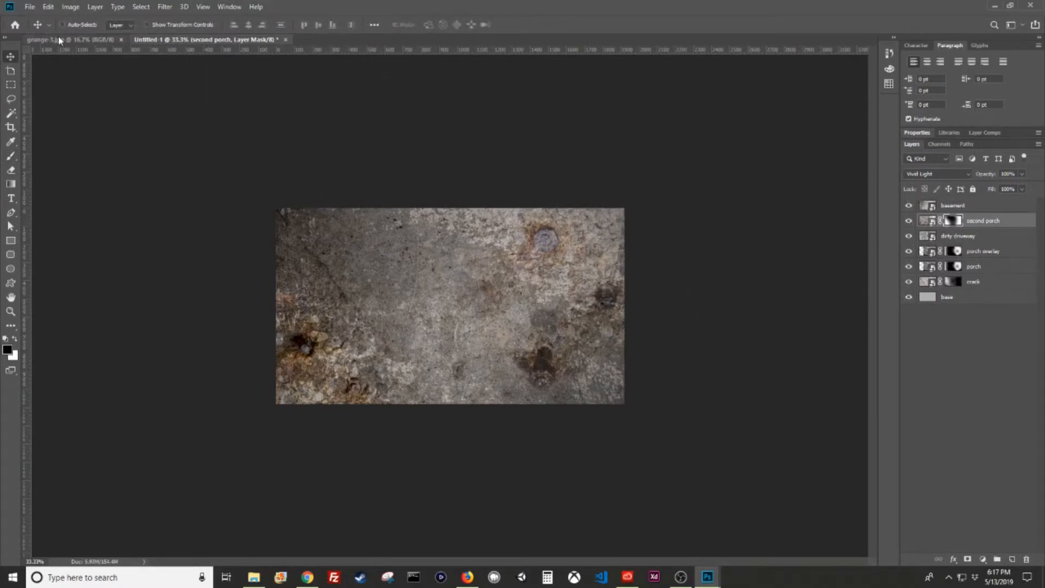
{"action": "left_click_drag", "start_coordinate": [65, 39], "coordinate": [1044, 576]}
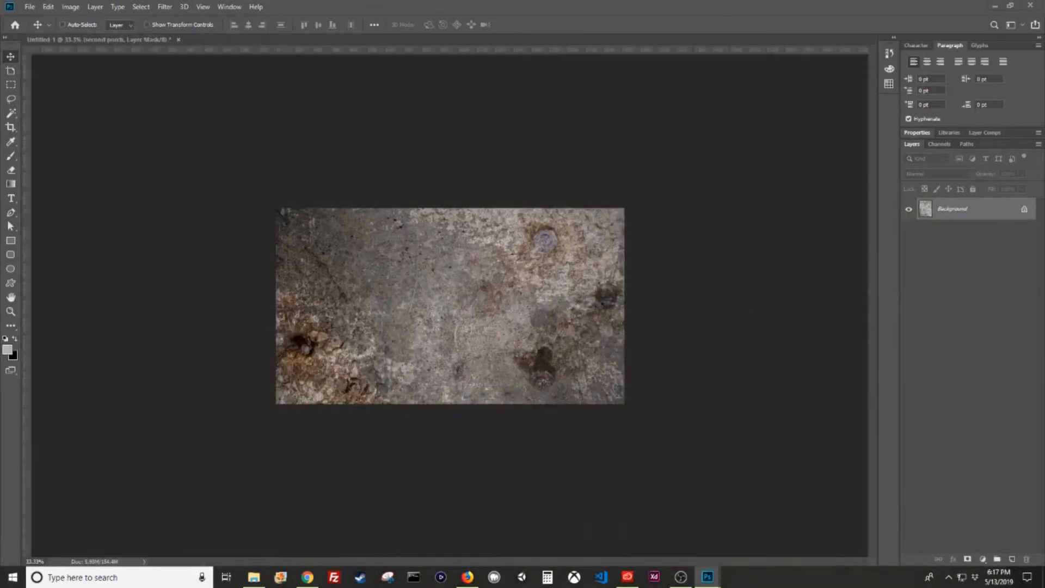
{"action": "left_click_drag", "start_coordinate": [1044, 340], "coordinate": [423, 271]}
{"action": "right_click", "coordinate": [956, 220]}
{"action": "left_click", "coordinate": [884, 257]}
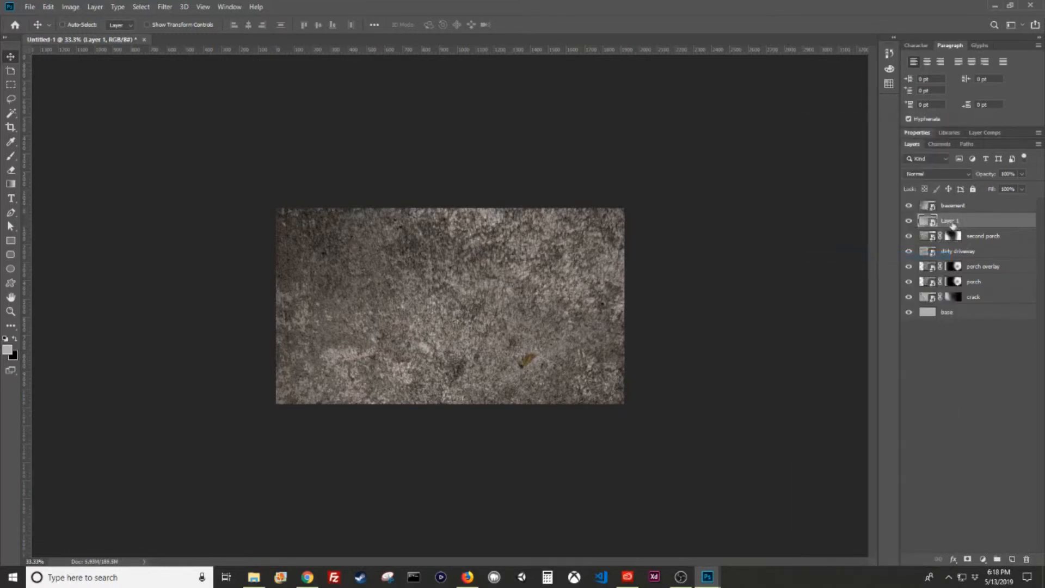
Step: Rename the new photo layer "driveway"
{"action": "double_click", "coordinate": [955, 221]}
{"action": "type", "text": "driveway"}
{"action": "key", "text": "Return"}
Step: Transform the driveway layer, scaling it down and repositioning it so it covers the whole canvas
{"action": "key", "text": "ctrl+t"}
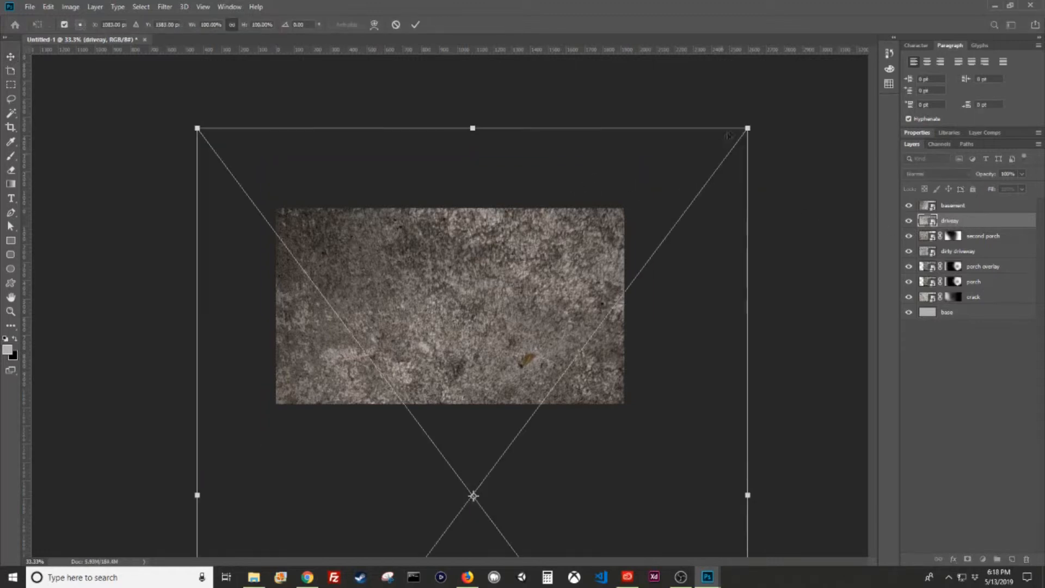
{"action": "left_click_drag", "start_coordinate": [745, 126], "coordinate": [618, 299]}
{"action": "left_click_drag", "start_coordinate": [553, 247], "coordinate": [414, 394]}
{"action": "left_click_drag", "start_coordinate": [223, 445], "coordinate": [604, 513]}
{"action": "mouse_move", "coordinate": [437, 543]}
{"action": "left_mouse_down"}
{"action": "mouse_move", "coordinate": [533, 307]}
{"action": "mouse_move", "coordinate": [536, 146]}
{"action": "mouse_move", "coordinate": [539, 165]}
{"action": "left_mouse_up"}
{"action": "key", "text": "Return"}
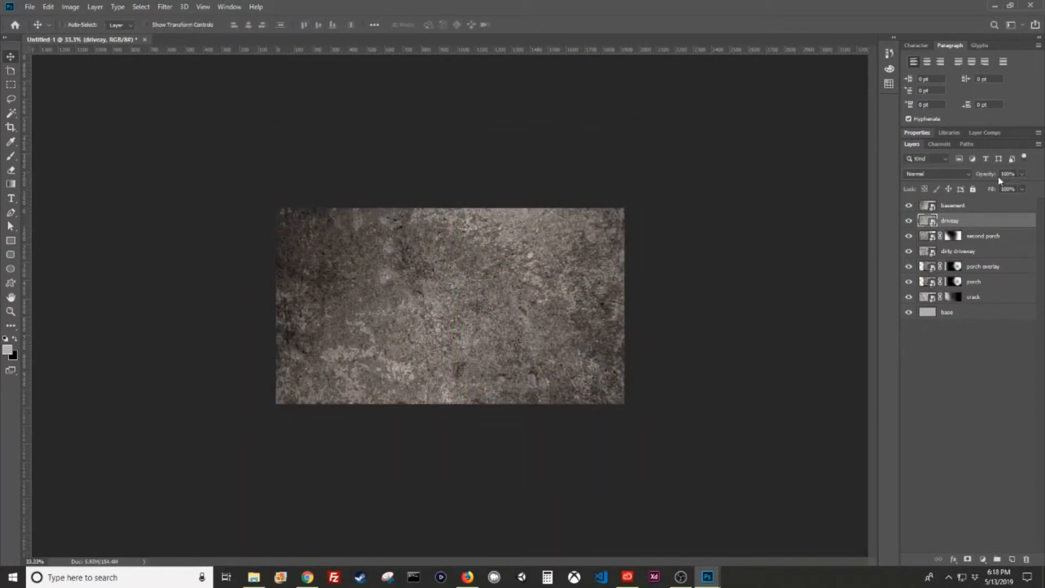
Step: Set the driveway layer's blend mode to Overlay
{"action": "left_click", "coordinate": [951, 173]}
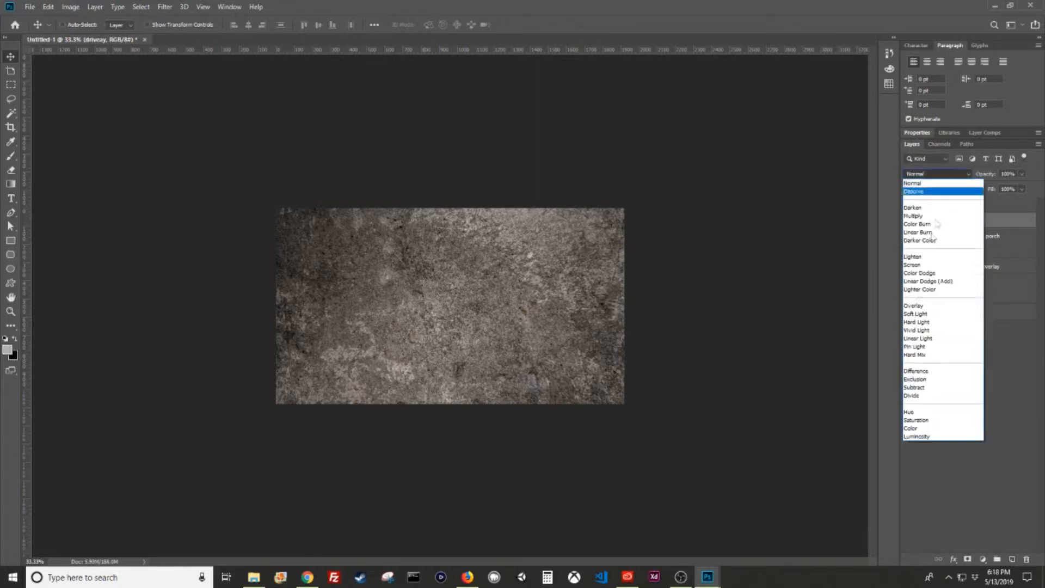
{"action": "left_click", "coordinate": [921, 306]}
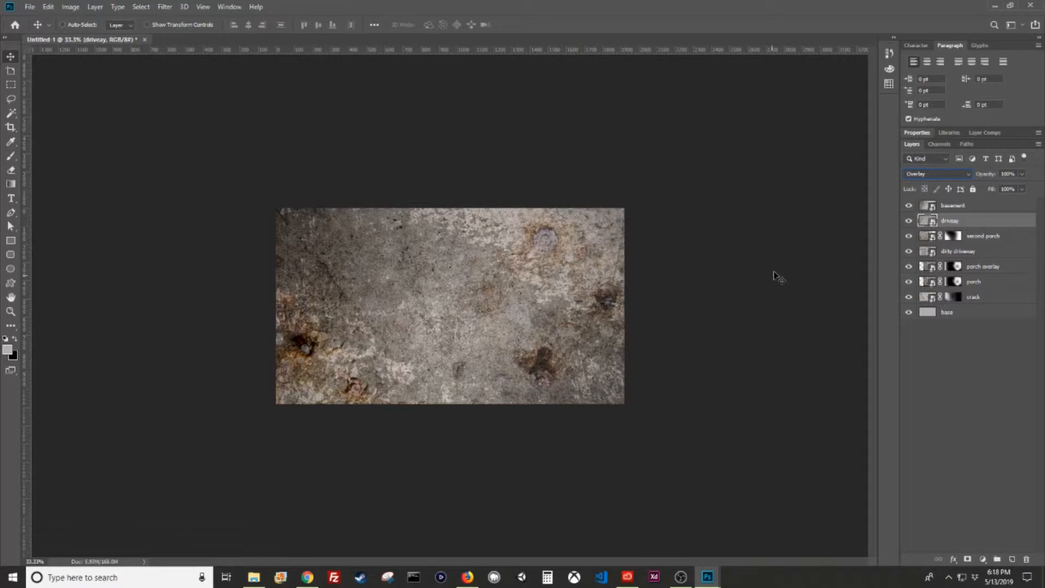
{"action": "left_click_drag", "start_coordinate": [229, 189], "coordinate": [634, 427]}
{"action": "key", "text": "ctrl+z"}
Step: Select the texture layers from basement down to crack, and switch the selection to the gray base layer alone
{"action": "left_click", "coordinate": [980, 209]}
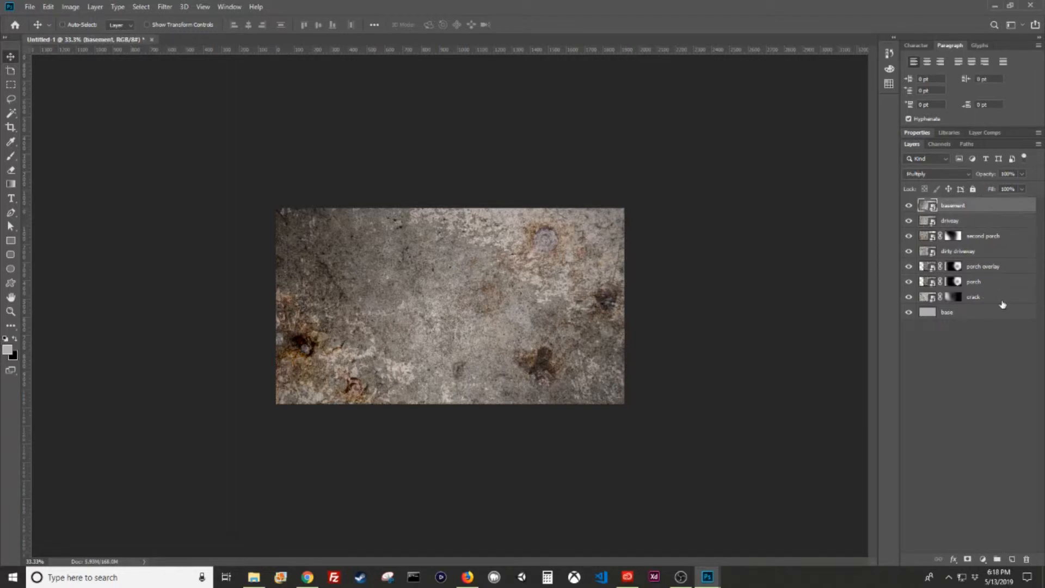
{"action": "left_click", "coordinate": [1002, 299], "text": "shift"}
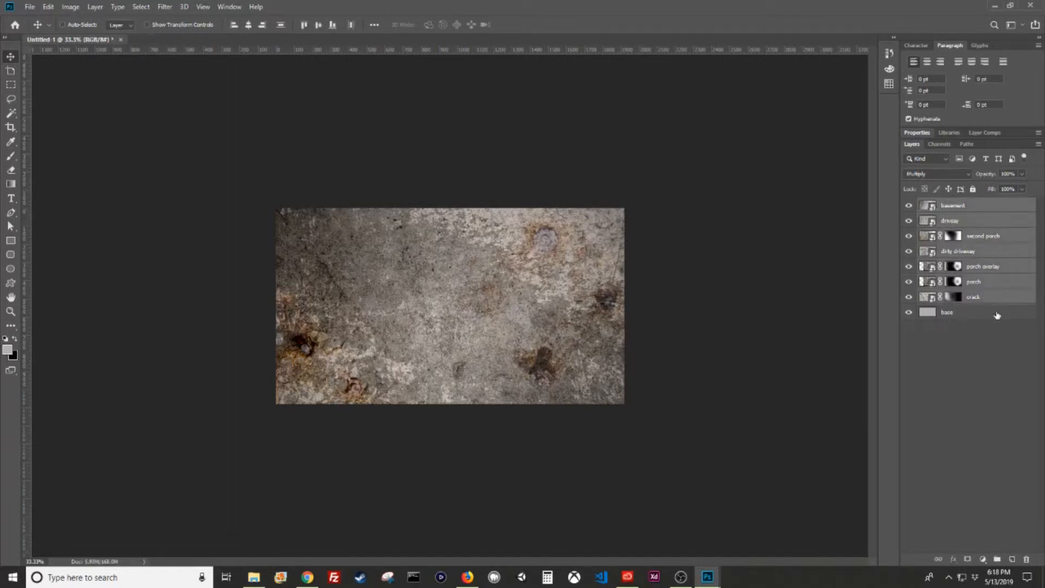
{"action": "left_click", "coordinate": [997, 315]}
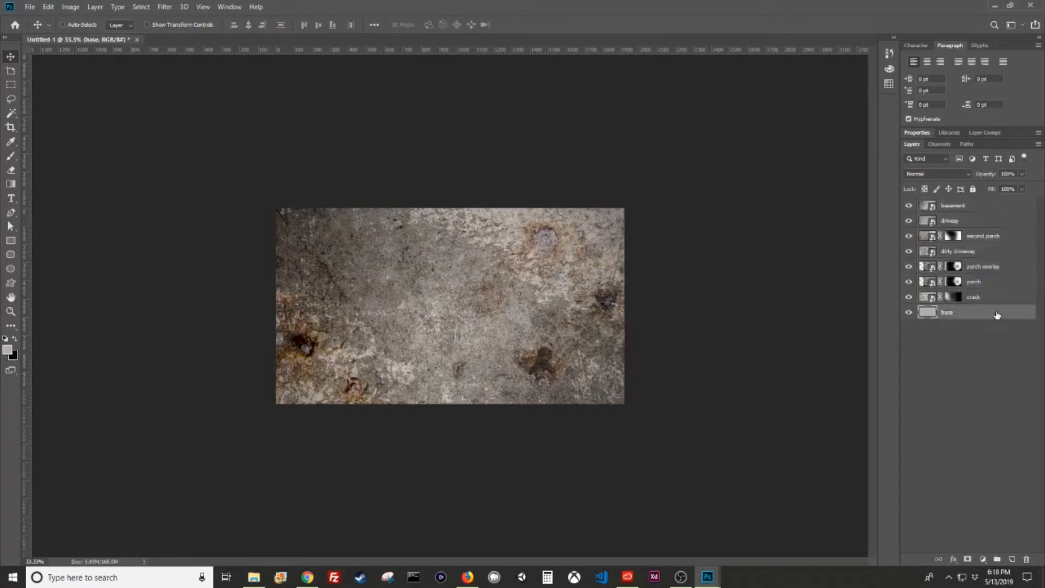
Step: Group all the texture layers from crack up to basement, leaving the base layer outside the group
{"action": "left_click", "coordinate": [1004, 298]}
{"action": "left_click", "coordinate": [1000, 209], "text": "shift"}
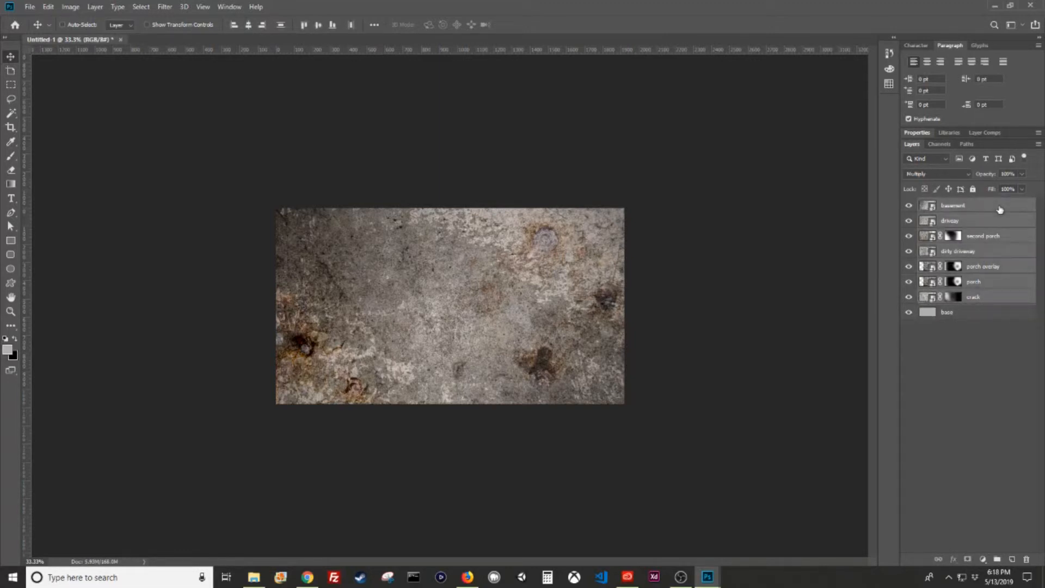
{"action": "left_click", "coordinate": [1001, 367]}
{"action": "left_click", "coordinate": [1011, 296]}
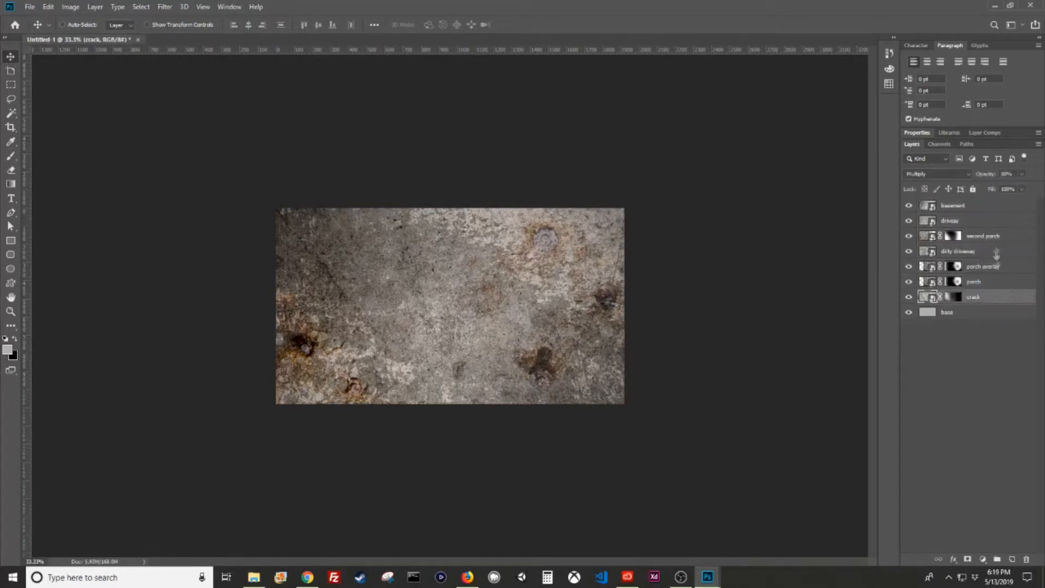
{"action": "left_click", "coordinate": [994, 210], "text": "shift"}
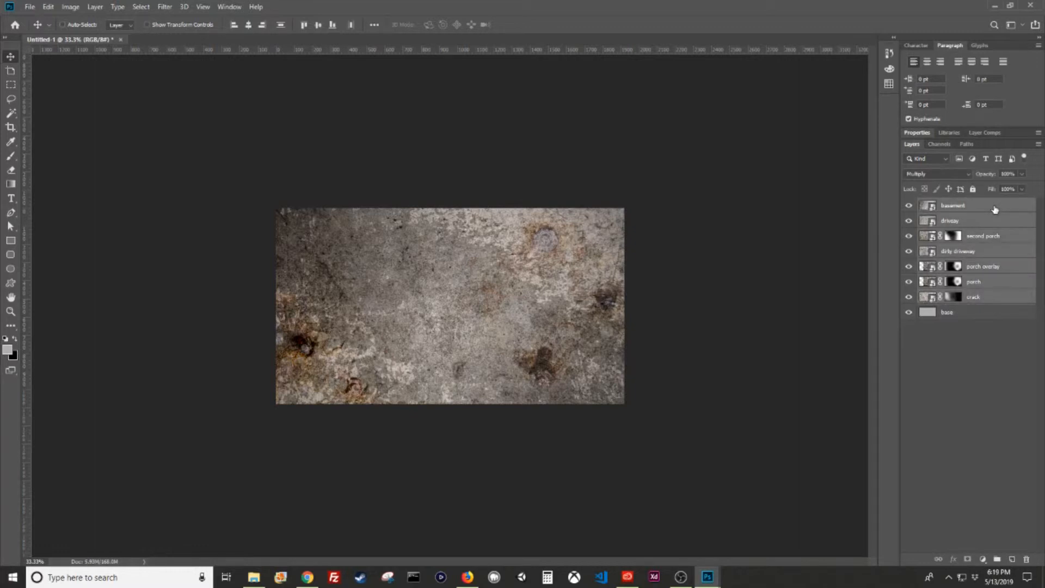
{"action": "key", "text": "ctrl+g"}
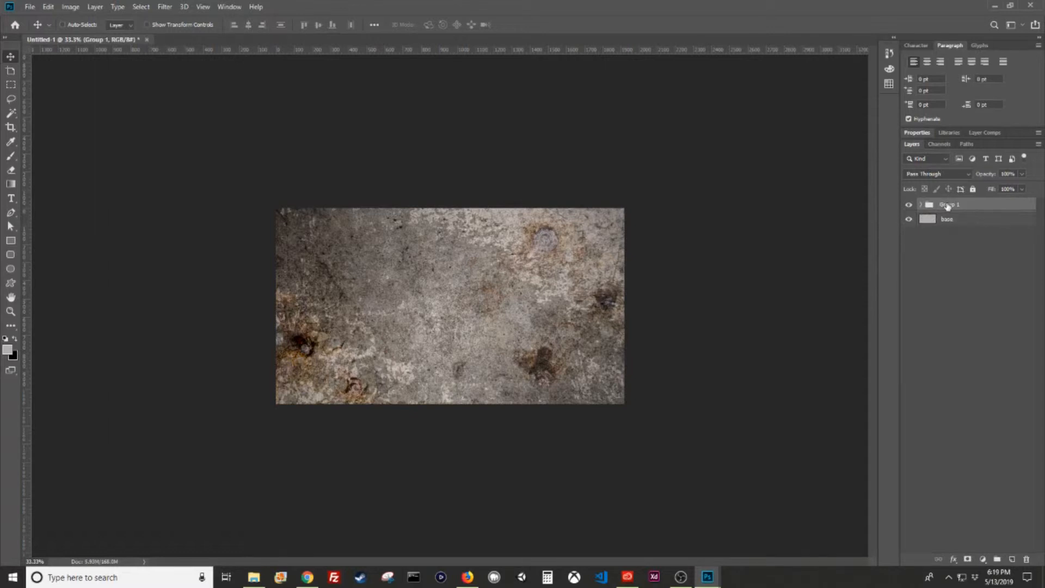
Step: Rename the new layer group "Grunge Group"
{"action": "double_click", "coordinate": [947, 205]}
{"action": "type", "text": "Grunge Group"}
{"action": "key", "text": "Return"}
Step: Add a layer mask to the Grunge Group
{"action": "left_click", "coordinate": [949, 221]}
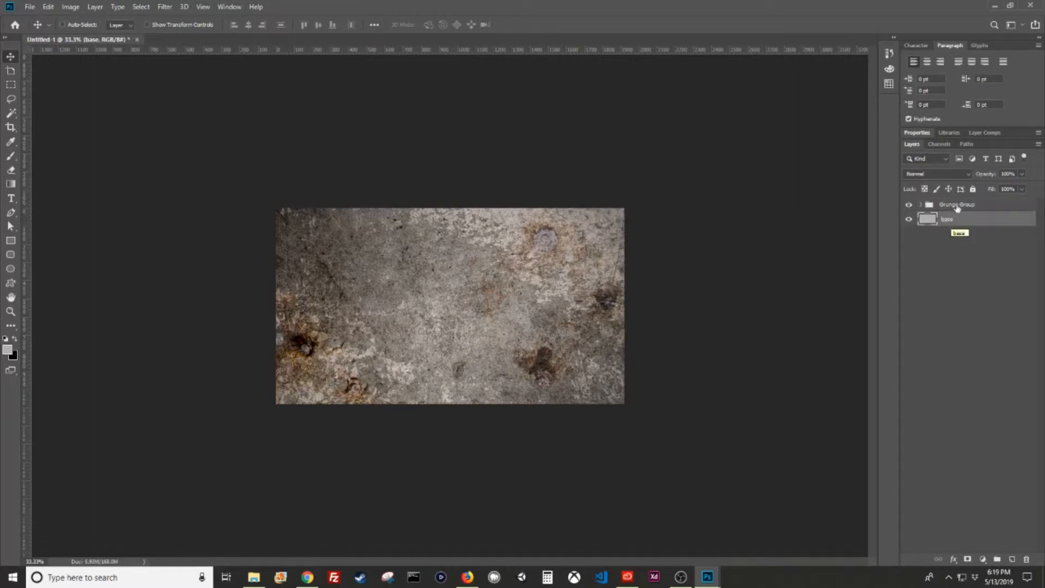
{"action": "left_click", "coordinate": [957, 207]}
{"action": "left_click", "coordinate": [967, 559]}
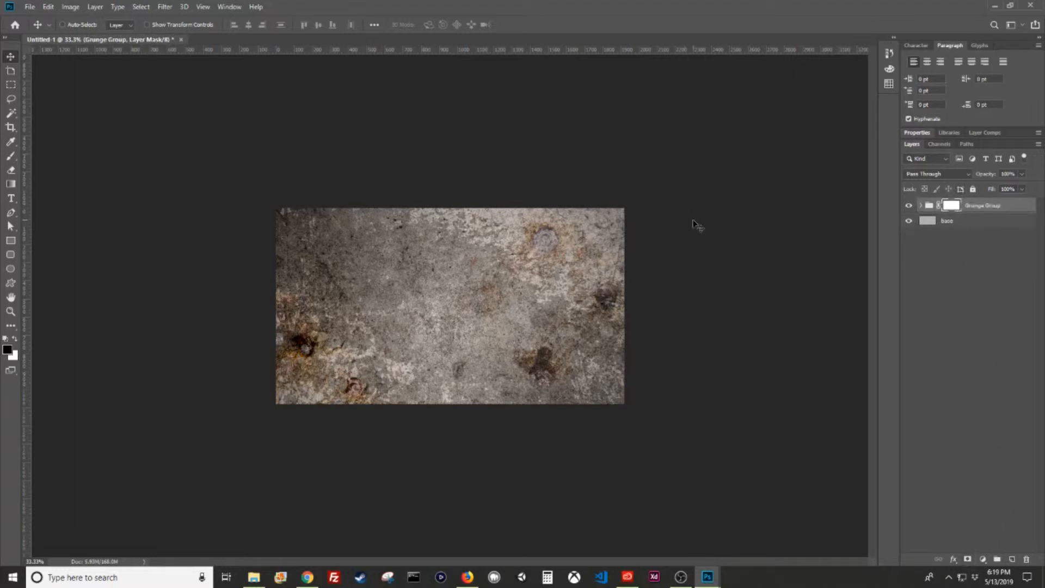
Step: Try a large soft black brush dab at 80% opacity in the middle of the base layer
{"action": "left_click", "coordinate": [928, 221]}
{"action": "key", "text": "b"}
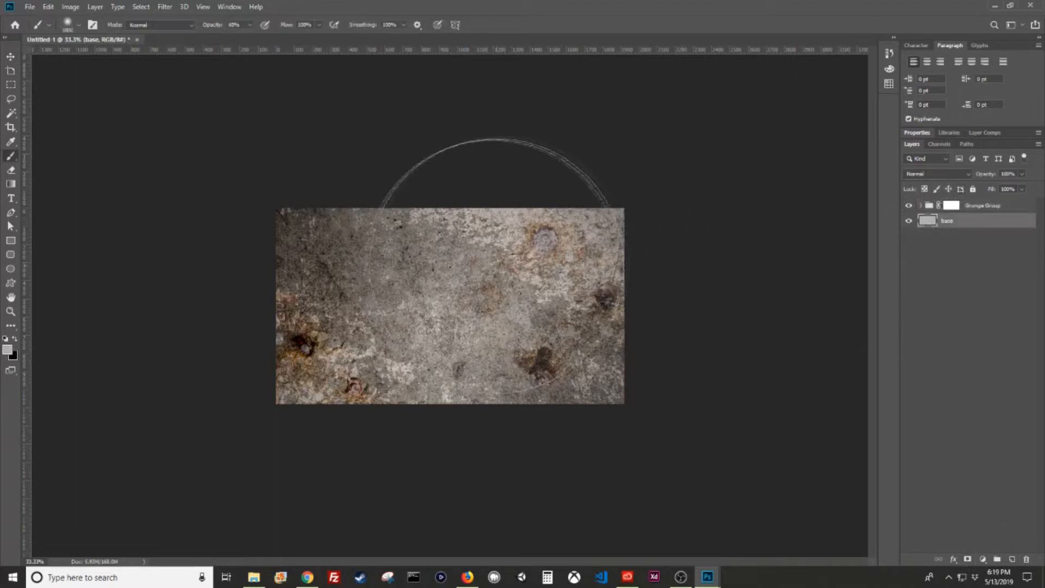
{"action": "key", "text": "x"}
{"action": "left_click", "coordinate": [227, 27]}
{"action": "type", "text": "57"}
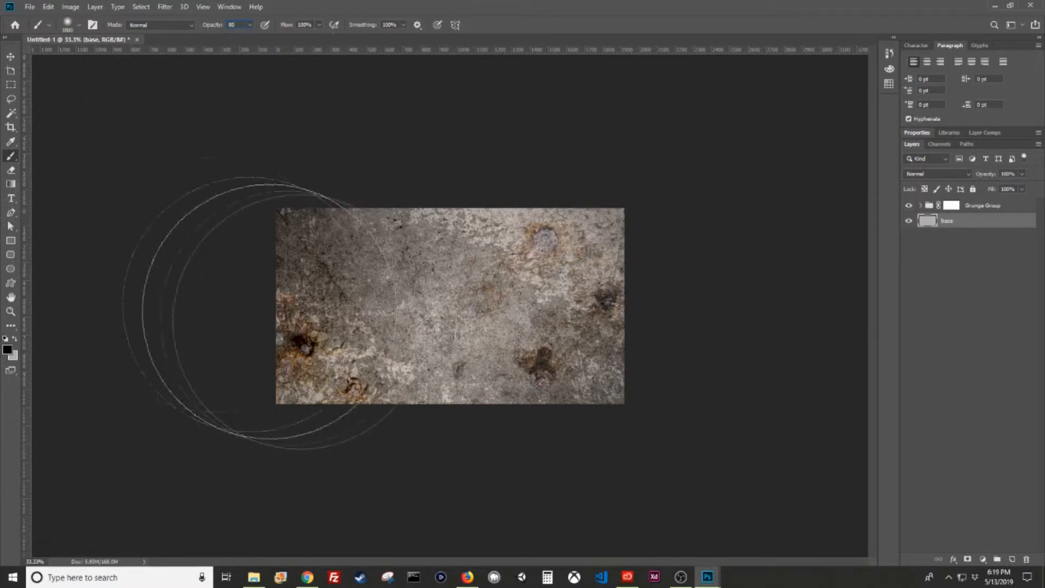
{"action": "left_click", "coordinate": [10, 56]}
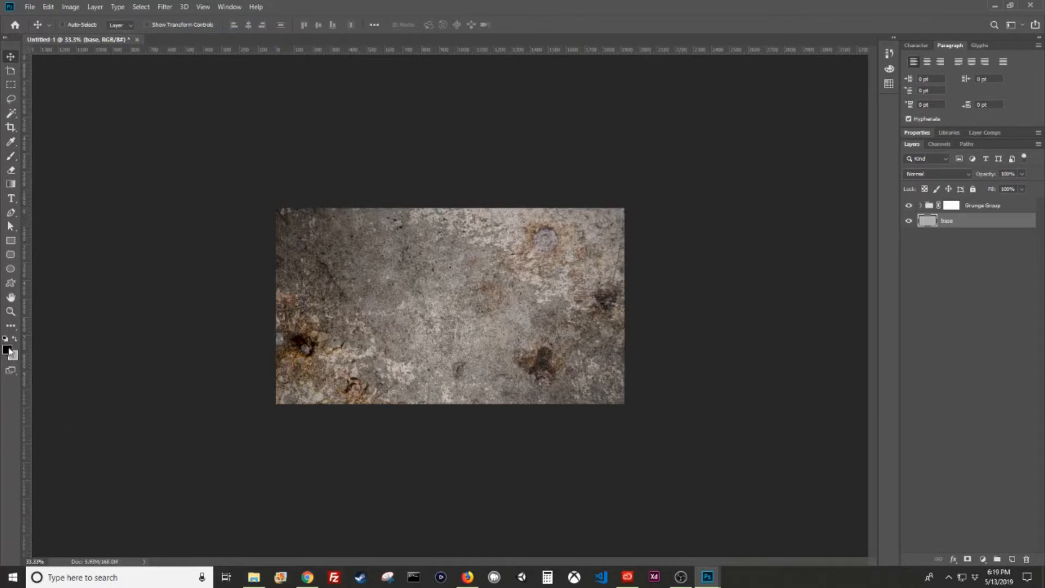
{"action": "key", "text": "b"}
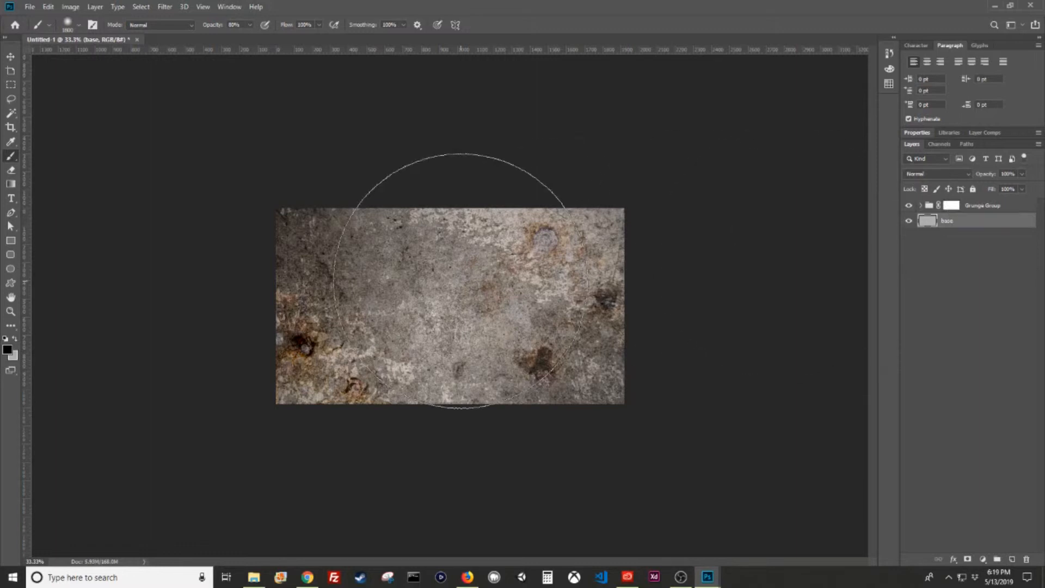
{"action": "left_click", "coordinate": [442, 303]}
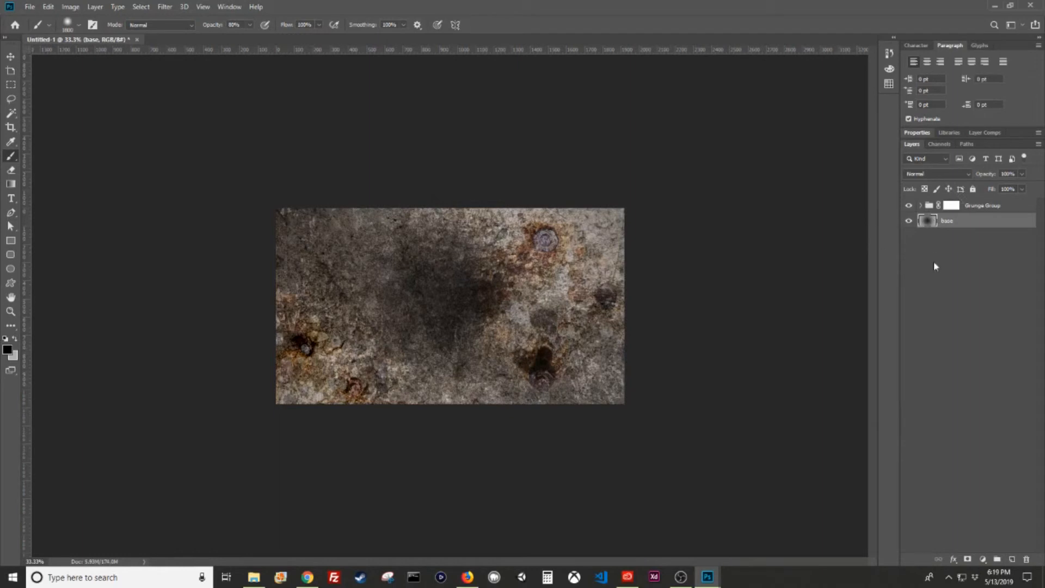
{"action": "key", "text": "ctrl+z"}
Step: Paint a large soft black dab in the centre of the Grunge Group's layer mask
{"action": "left_click", "coordinate": [976, 206]}
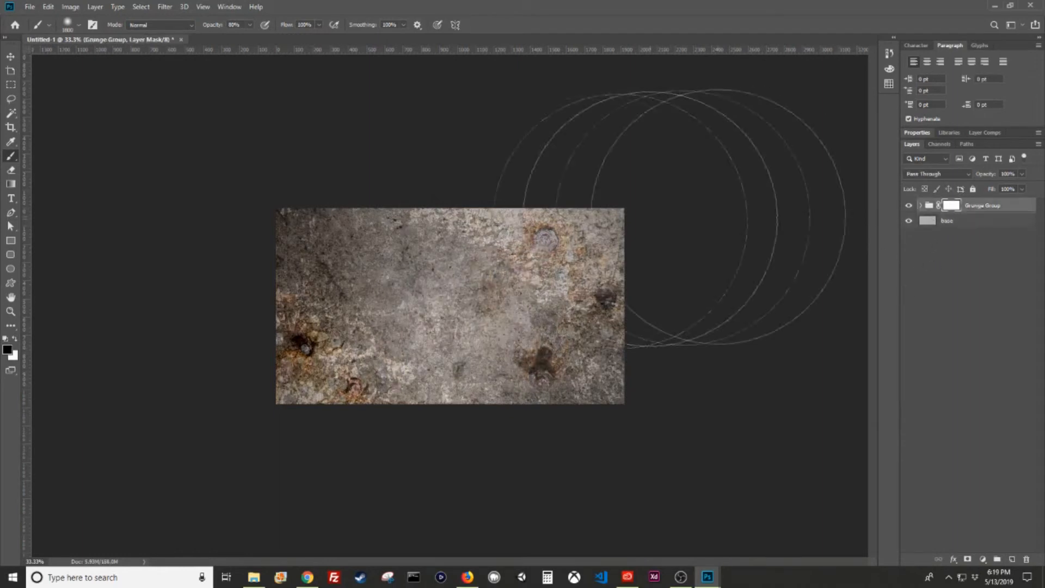
{"action": "left_click", "coordinate": [449, 303]}
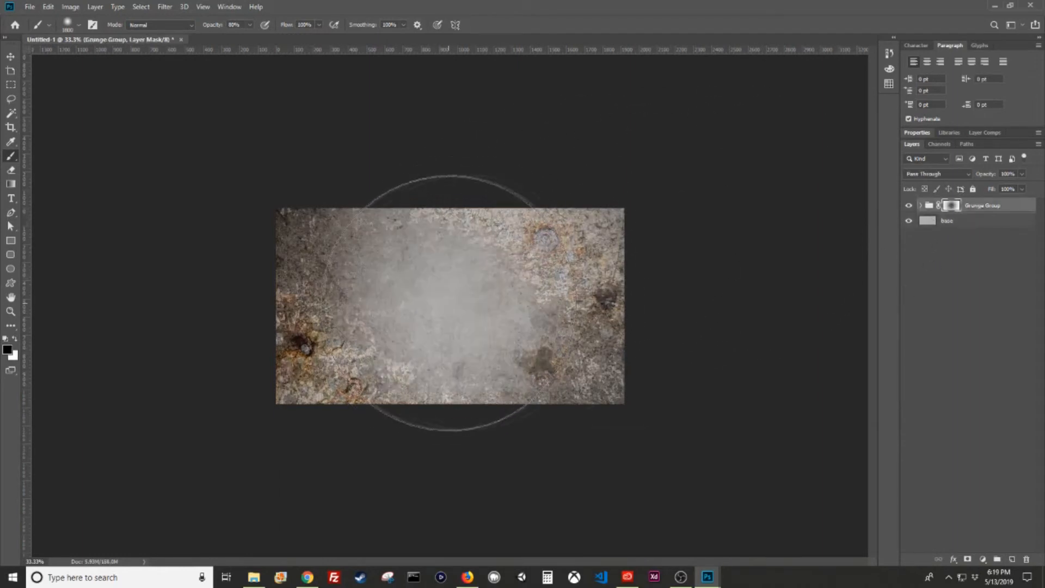
Step: Apply a Color Overlay effect in dark gray #3d3d3d to the base layer
{"action": "left_click", "coordinate": [962, 222]}
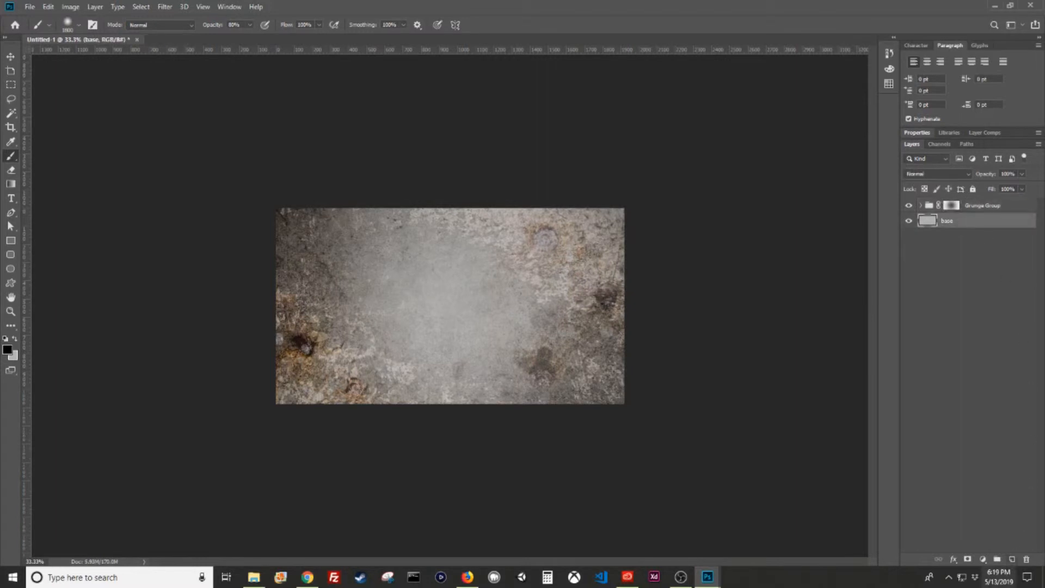
{"action": "left_click", "coordinate": [954, 559]}
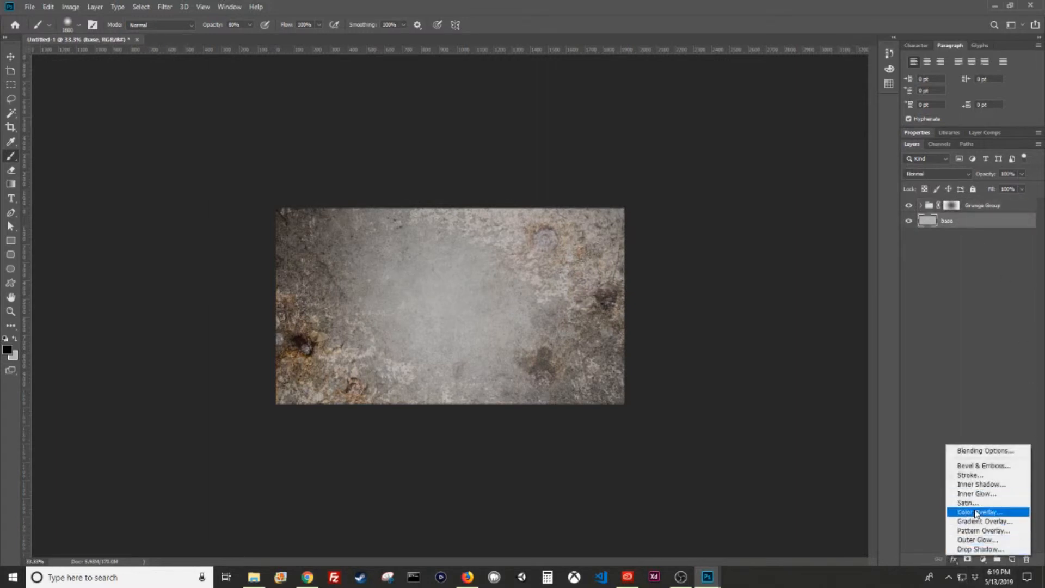
{"action": "left_click", "coordinate": [976, 512]}
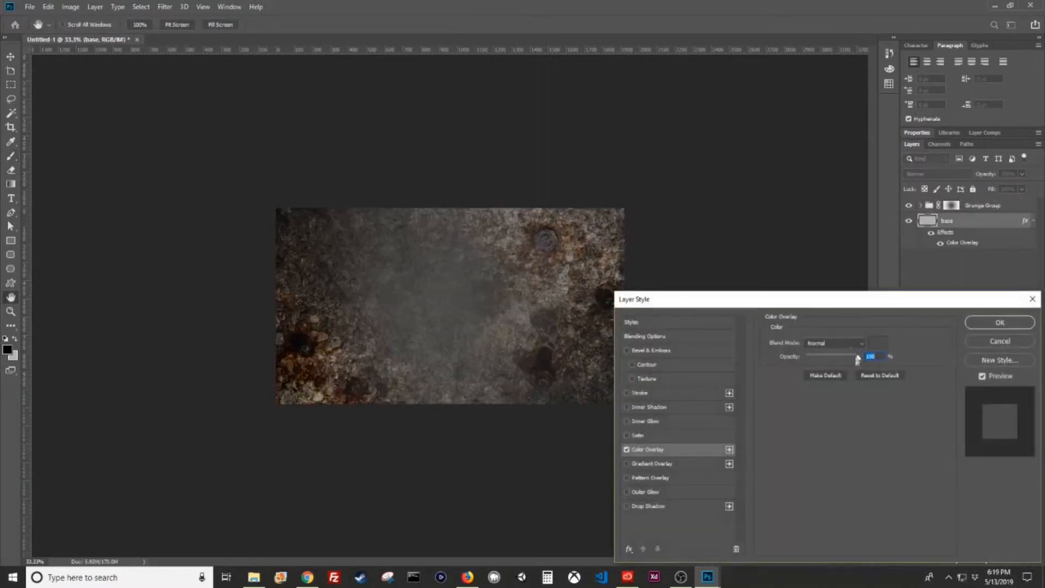
{"action": "left_click", "coordinate": [878, 344]}
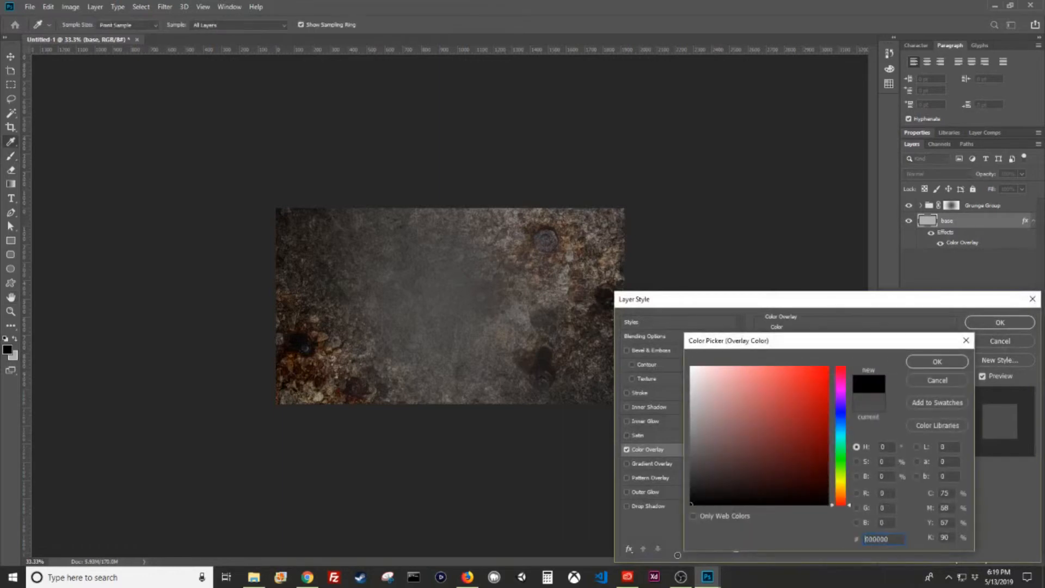
{"action": "left_click", "coordinate": [947, 379]}
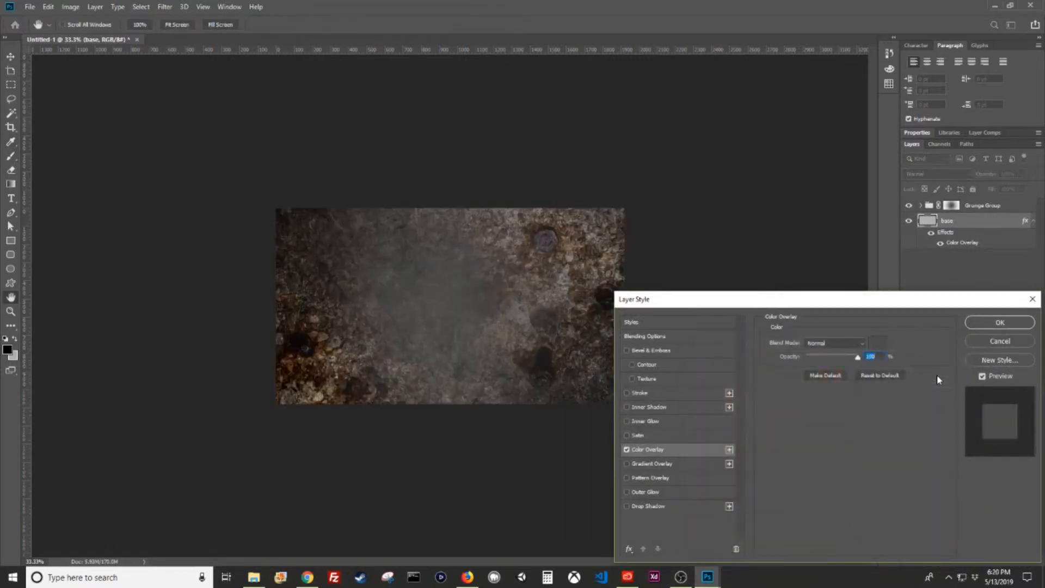
{"action": "left_click", "coordinate": [877, 343]}
{"action": "mouse_move", "coordinate": [691, 463]}
{"action": "left_mouse_down"}
{"action": "mouse_move", "coordinate": [684, 448]}
{"action": "mouse_move", "coordinate": [683, 475]}
{"action": "mouse_move", "coordinate": [696, 484]}
{"action": "mouse_move", "coordinate": [687, 472]}
{"action": "left_mouse_up"}
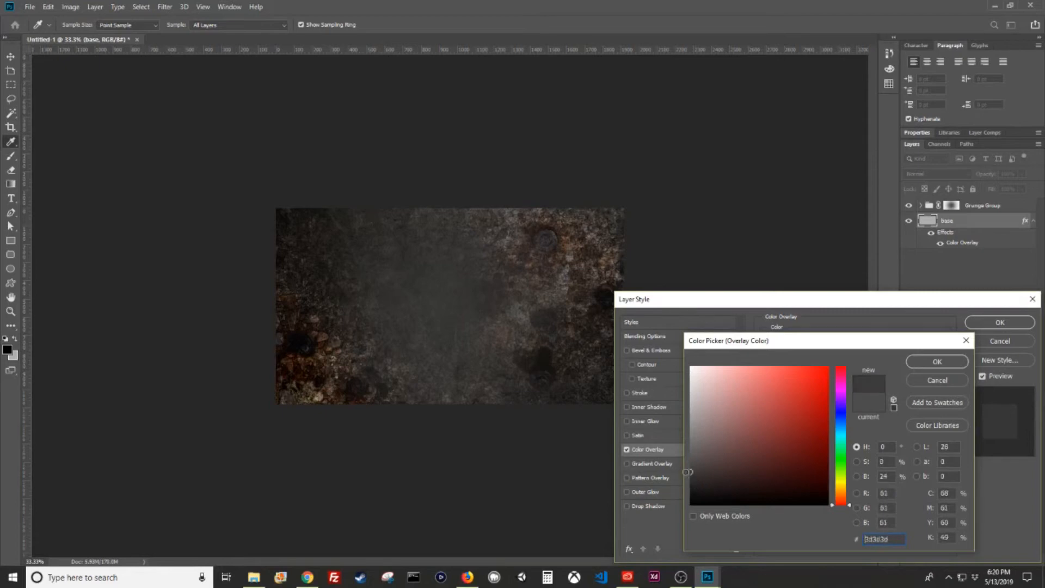
{"action": "left_click", "coordinate": [952, 362]}
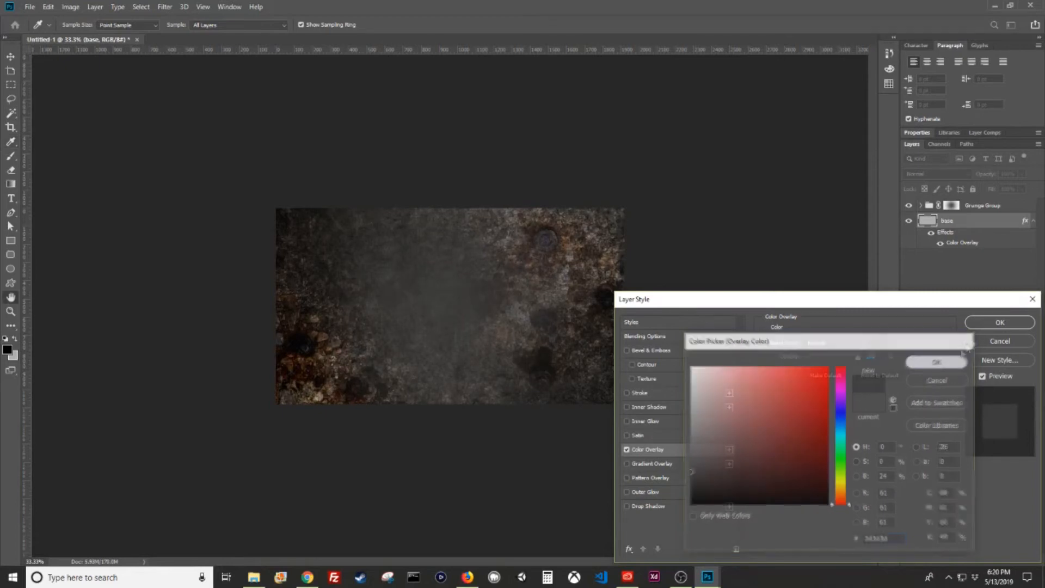
{"action": "left_click", "coordinate": [996, 324]}
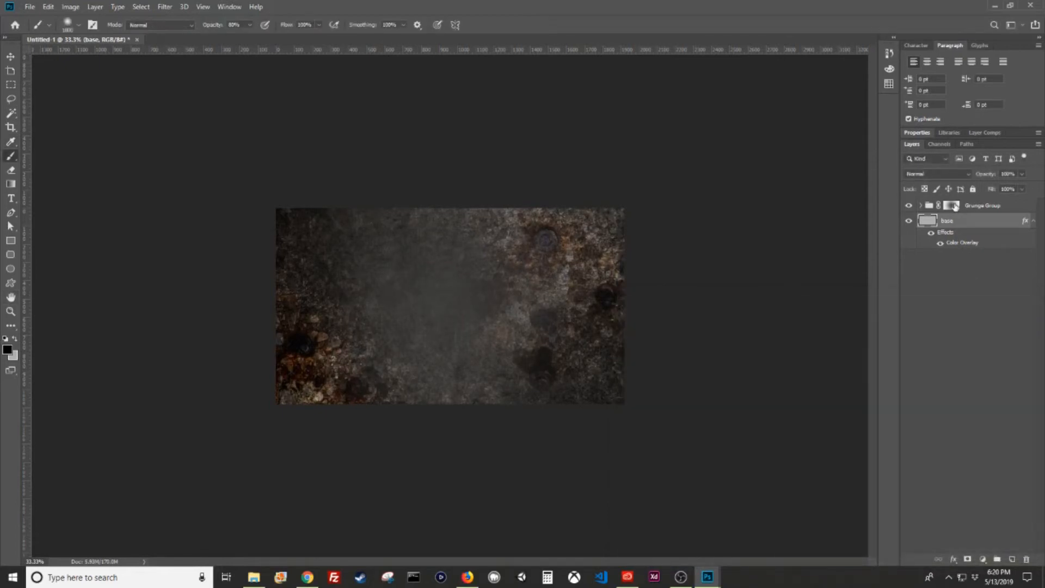
Step: Delete the layer mask from the Grunge Group
{"action": "right_click", "coordinate": [953, 206]}
{"action": "left_click", "coordinate": [954, 226]}
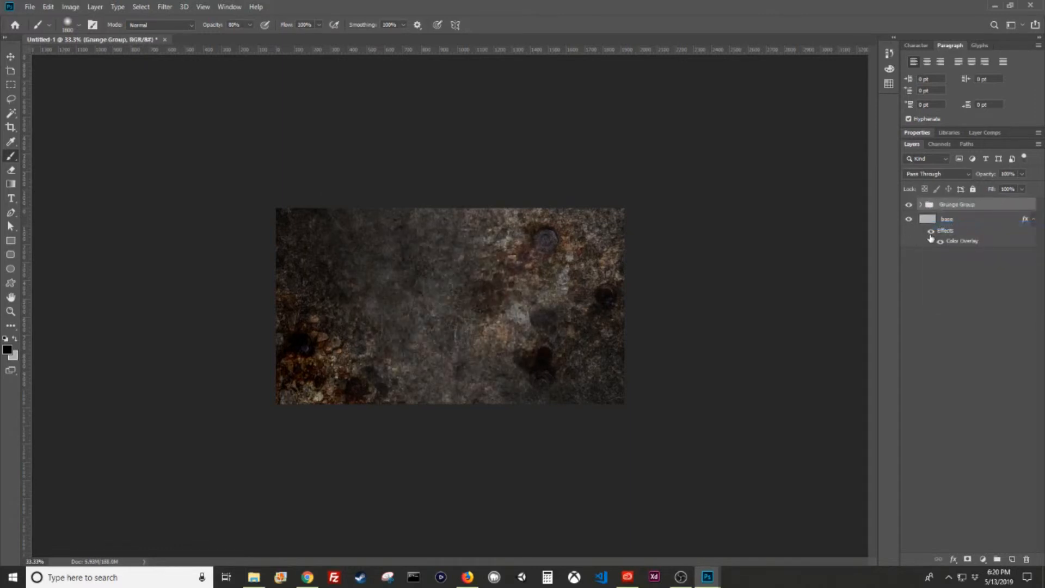
Step: Toggle the base layer's effects off and on to compare the texture over the light and dark base colors
{"action": "left_click", "coordinate": [930, 232]}
{"action": "left_click", "coordinate": [931, 233]}
{"action": "left_click", "coordinate": [930, 233]}
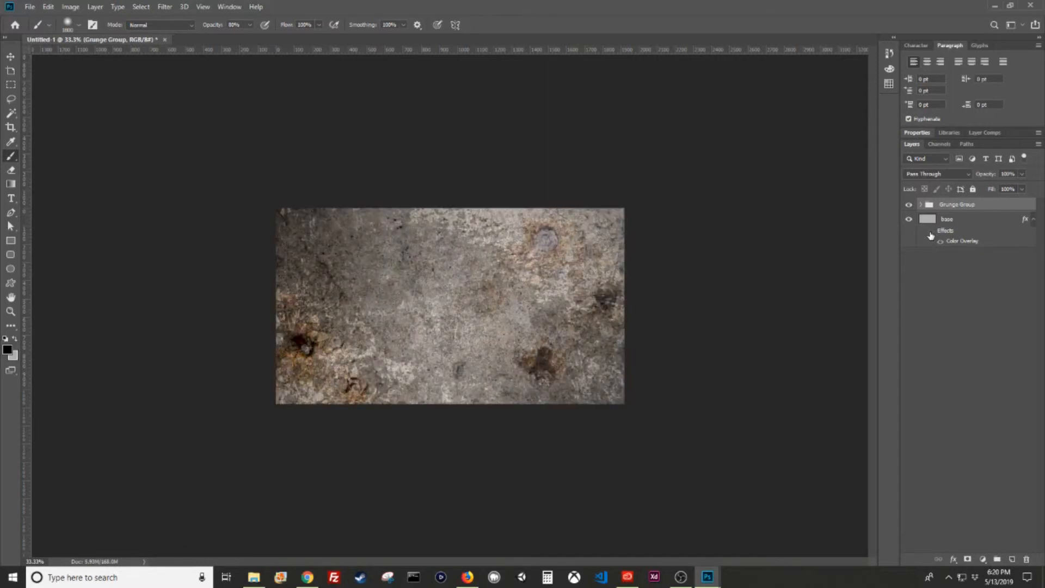
{"action": "left_click", "coordinate": [930, 233]}
Step: Expand the Grunge Group and go through its layers from crack upward to review their blend modes and opacity
{"action": "left_click", "coordinate": [920, 205]}
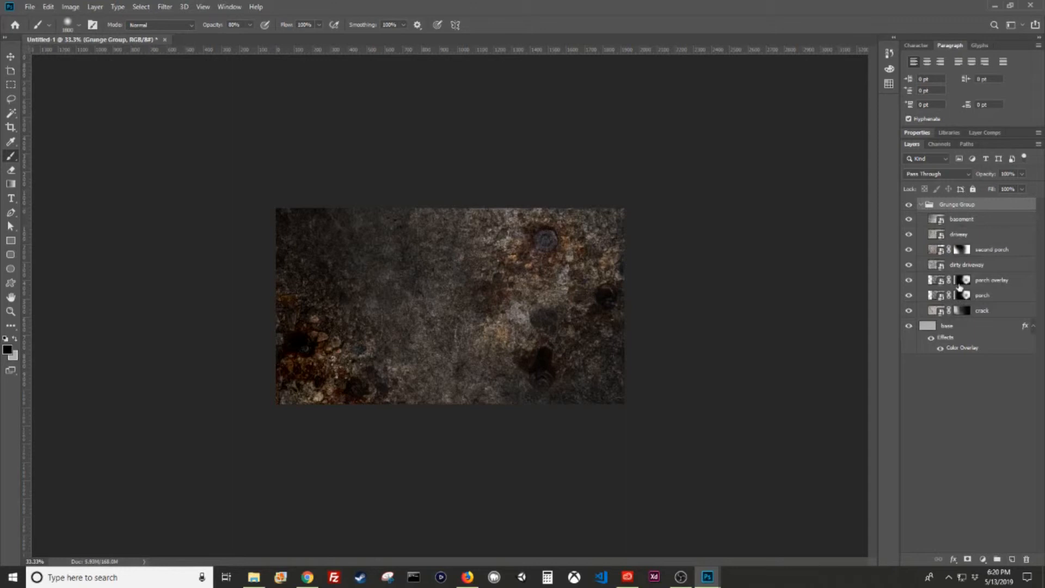
{"action": "left_click", "coordinate": [980, 315]}
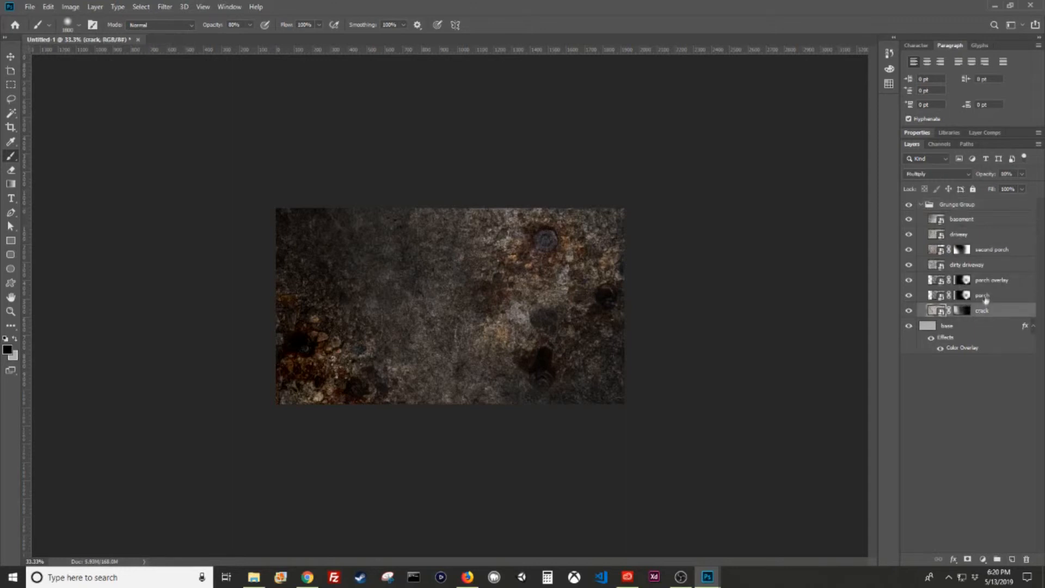
{"action": "left_click", "coordinate": [984, 295]}
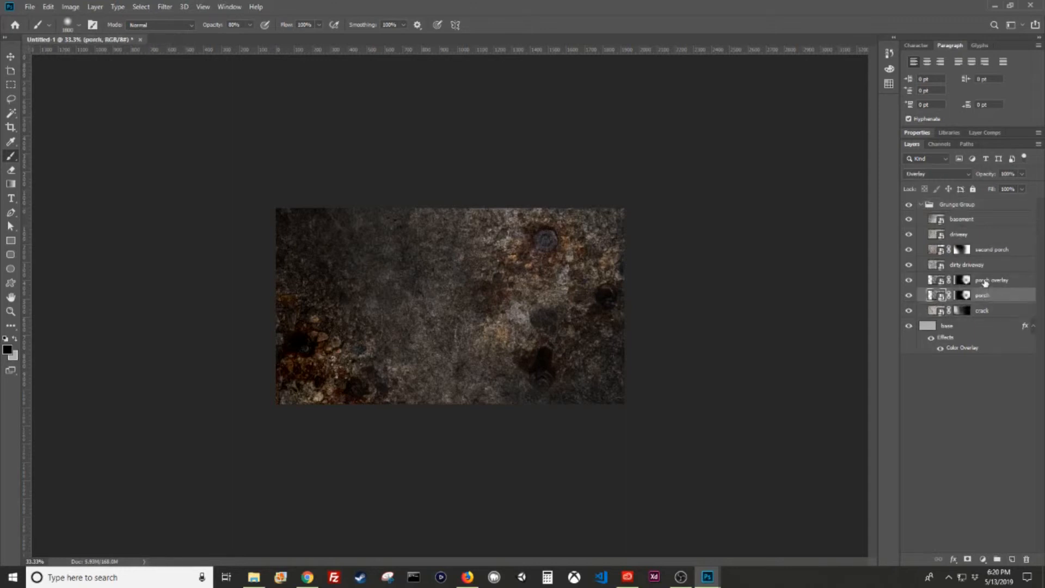
{"action": "left_click", "coordinate": [984, 282]}
{"action": "left_click", "coordinate": [972, 267]}
{"action": "left_click", "coordinate": [1005, 251]}
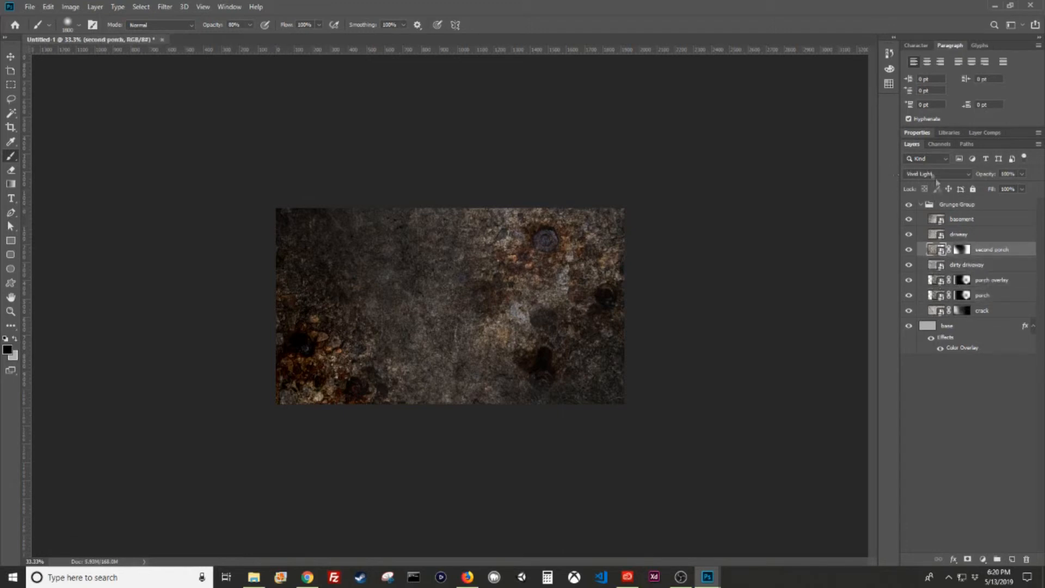
{"action": "left_click", "coordinate": [977, 236]}
{"action": "left_click", "coordinate": [968, 210]}
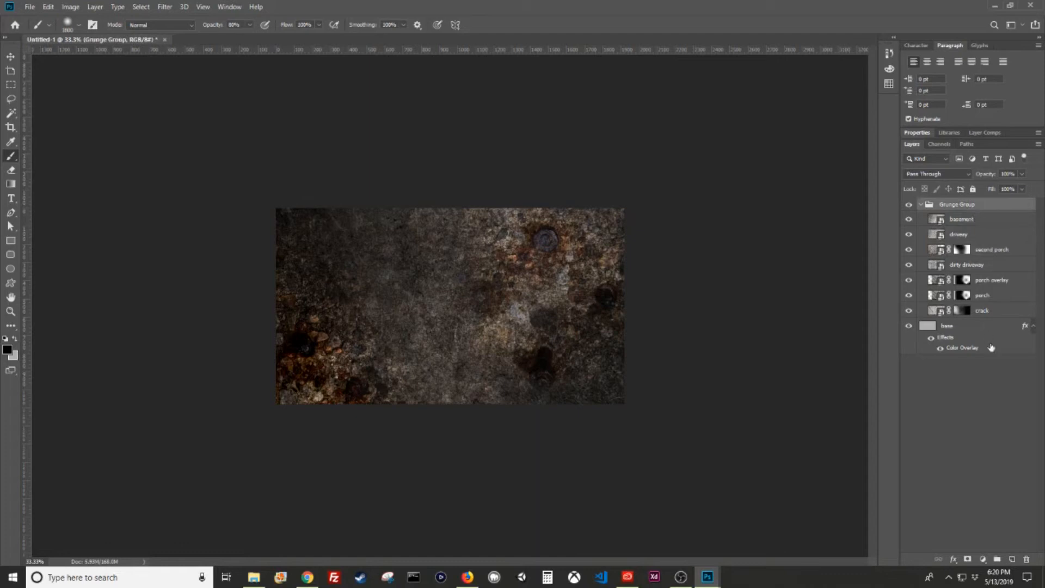
{"action": "left_click", "coordinate": [1000, 310]}
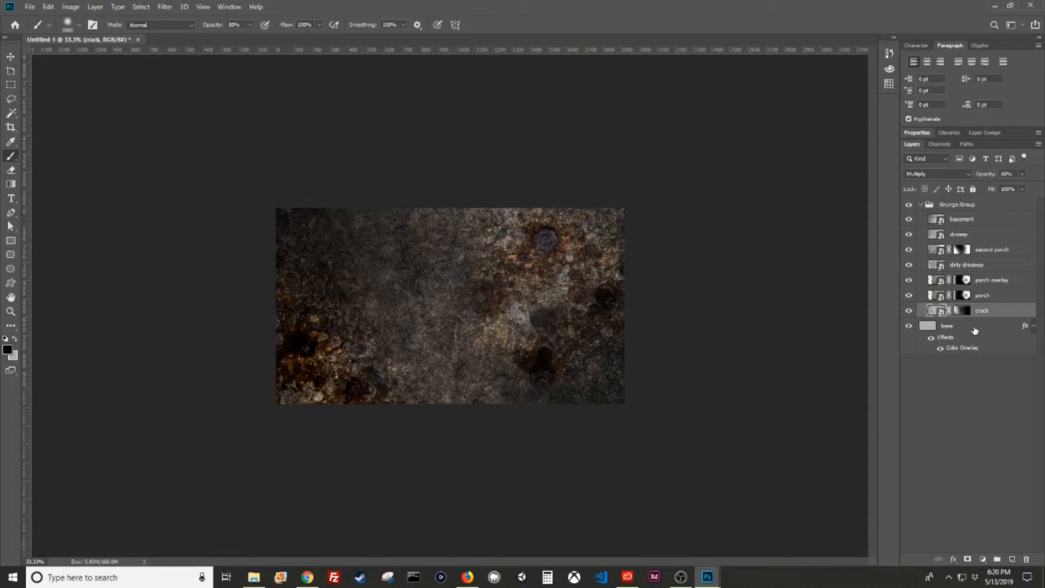
Step: Try several dark red shades for the base layer's Color Overlay and settle on a dark, slightly reddish gray
{"action": "left_click", "coordinate": [932, 327]}
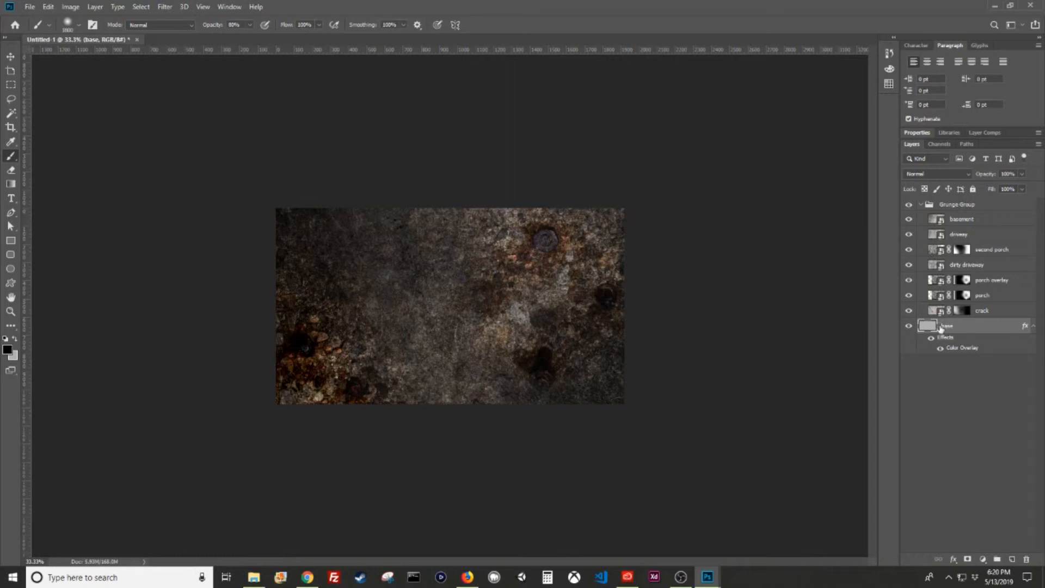
{"action": "double_click", "coordinate": [963, 350]}
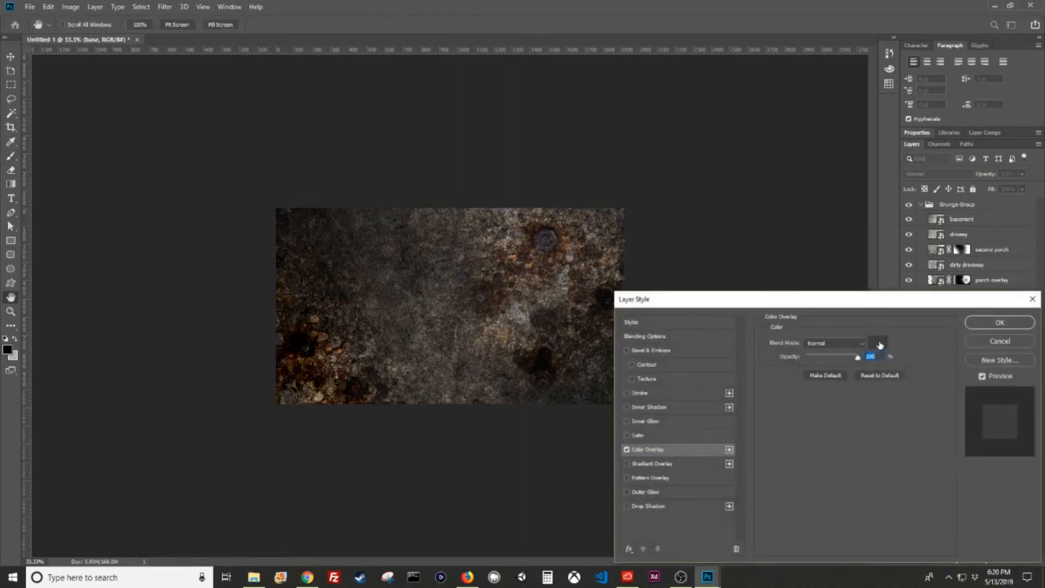
{"action": "left_click", "coordinate": [880, 345]}
{"action": "mouse_move", "coordinate": [716, 476]}
{"action": "left_mouse_down"}
{"action": "mouse_move", "coordinate": [799, 432]}
{"action": "mouse_move", "coordinate": [805, 441]}
{"action": "mouse_move", "coordinate": [847, 426]}
{"action": "mouse_move", "coordinate": [820, 470]}
{"action": "mouse_move", "coordinate": [751, 490]}
{"action": "mouse_move", "coordinate": [772, 480]}
{"action": "mouse_move", "coordinate": [762, 474]}
{"action": "left_mouse_up"}
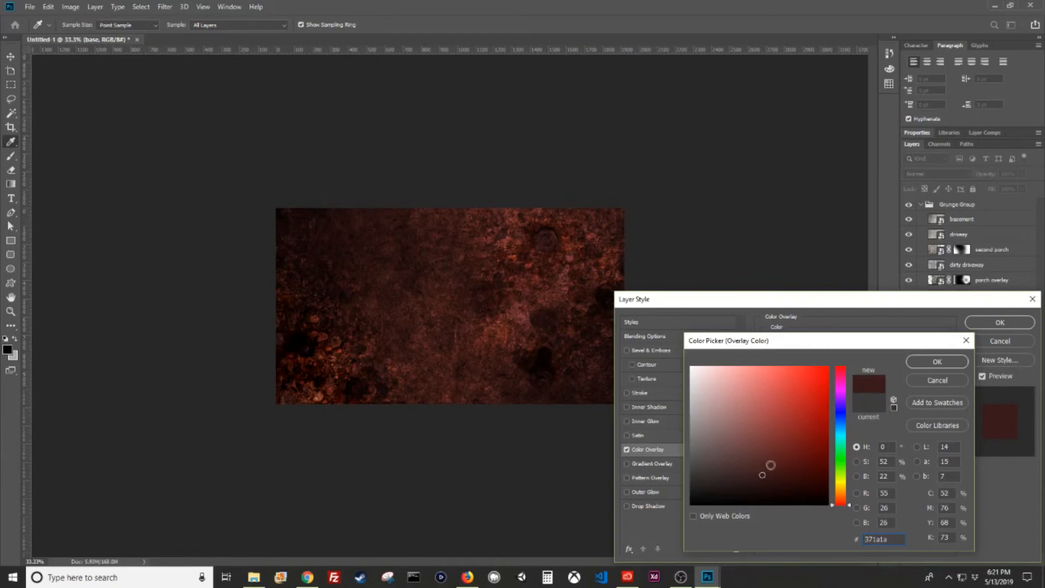
{"action": "left_click", "coordinate": [740, 464]}
{"action": "left_click", "coordinate": [730, 461]}
{"action": "left_click", "coordinate": [753, 483]}
{"action": "left_click", "coordinate": [717, 474]}
{"action": "left_click", "coordinate": [757, 483]}
{"action": "left_click", "coordinate": [768, 467]}
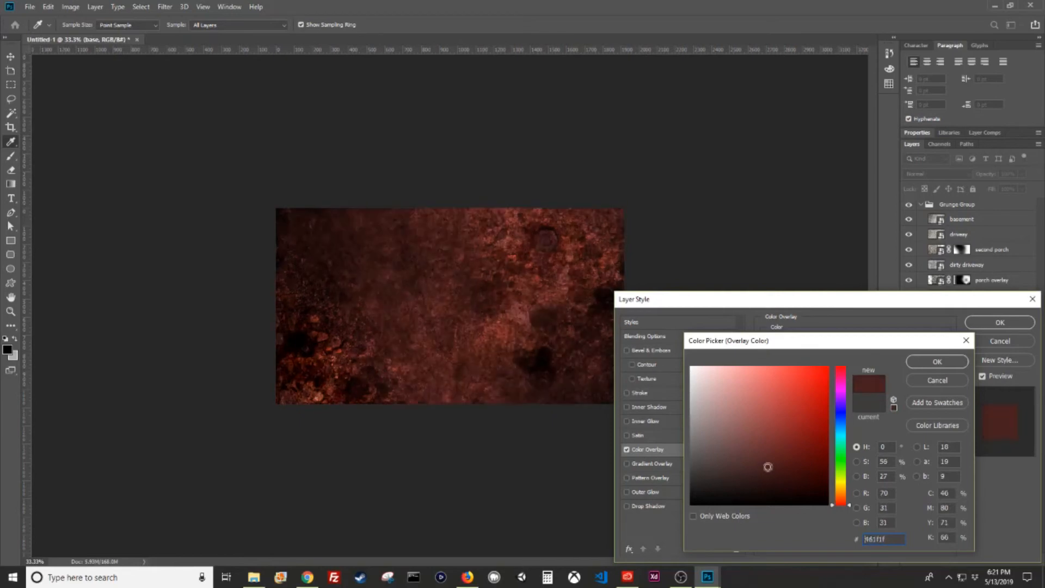
{"action": "left_click", "coordinate": [755, 462]}
{"action": "left_click", "coordinate": [707, 472]}
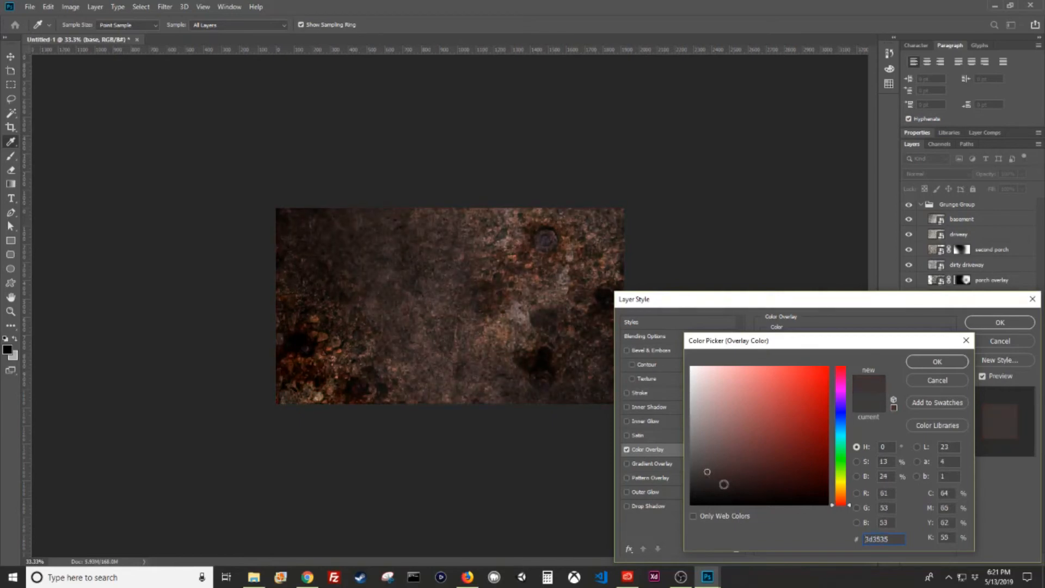
{"action": "left_click", "coordinate": [724, 484]}
{"action": "left_click", "coordinate": [700, 471]}
{"action": "left_click", "coordinate": [934, 360]}
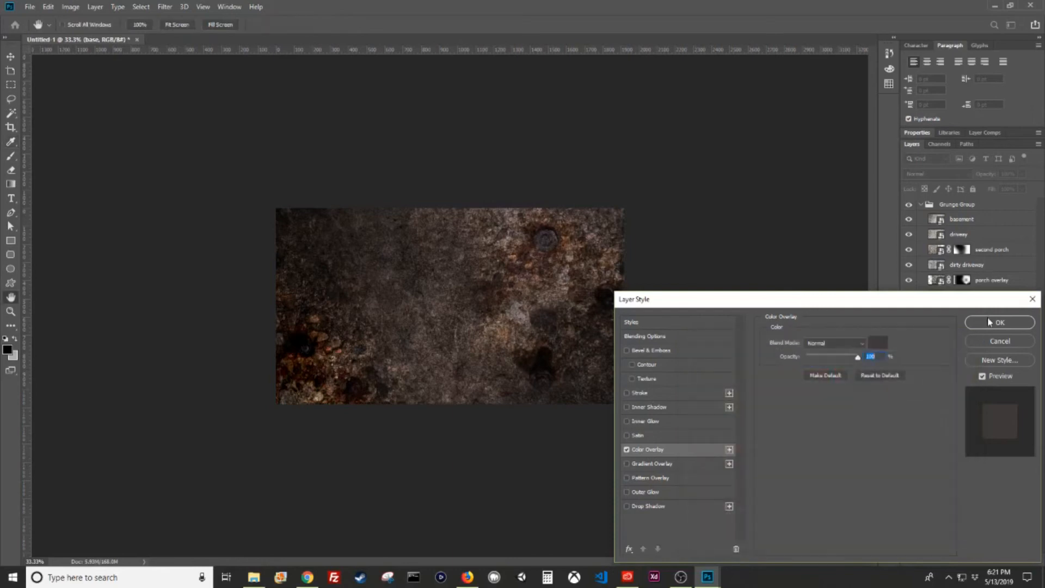
{"action": "left_click", "coordinate": [999, 322]}
Step: Try painting white over the middle of the second porch layer's mask with a large brush, and undo the stroke
{"action": "left_click", "coordinate": [909, 249]}
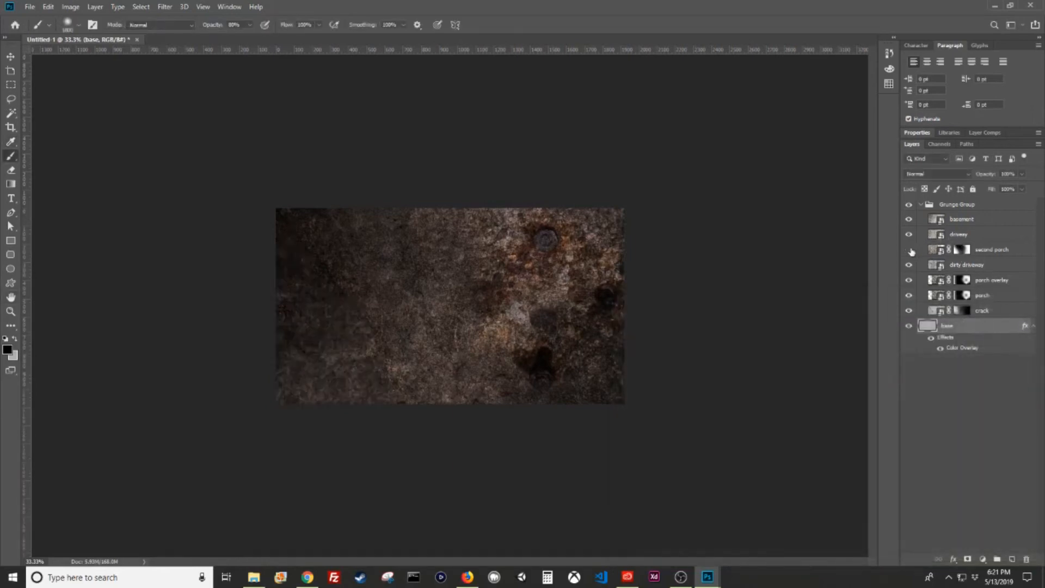
{"action": "left_click", "coordinate": [909, 249]}
{"action": "left_click", "coordinate": [961, 253]}
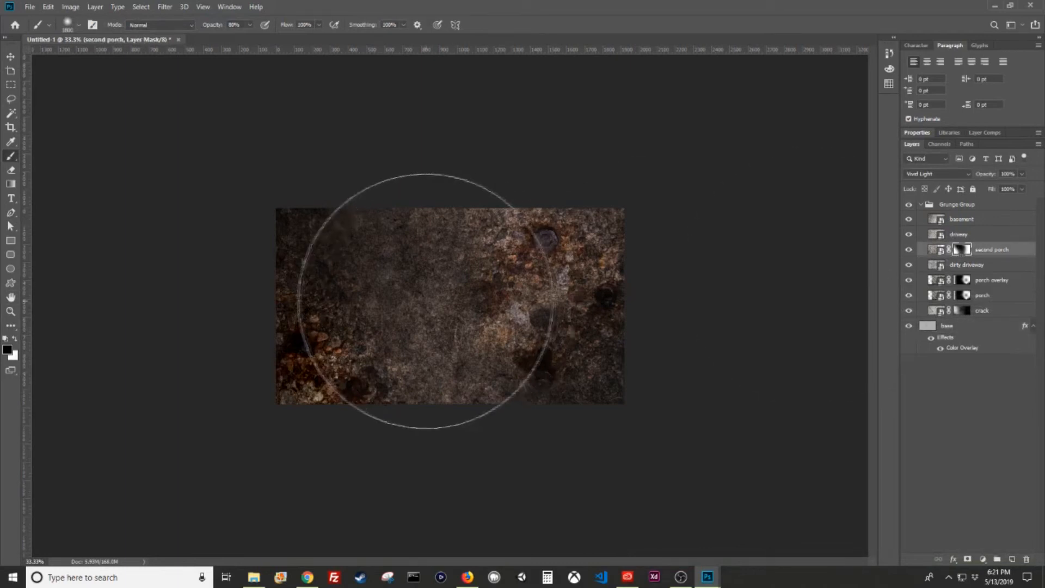
{"action": "key", "text": "x"}
{"action": "left_click", "coordinate": [422, 301]}
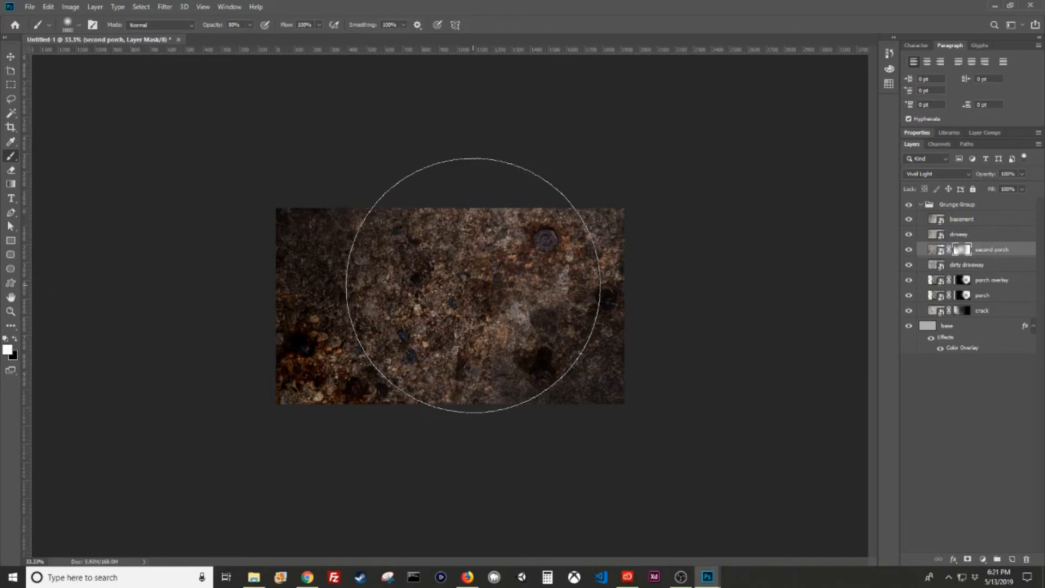
{"action": "key", "text": "ctrl+z"}
{"action": "key", "text": "x"}
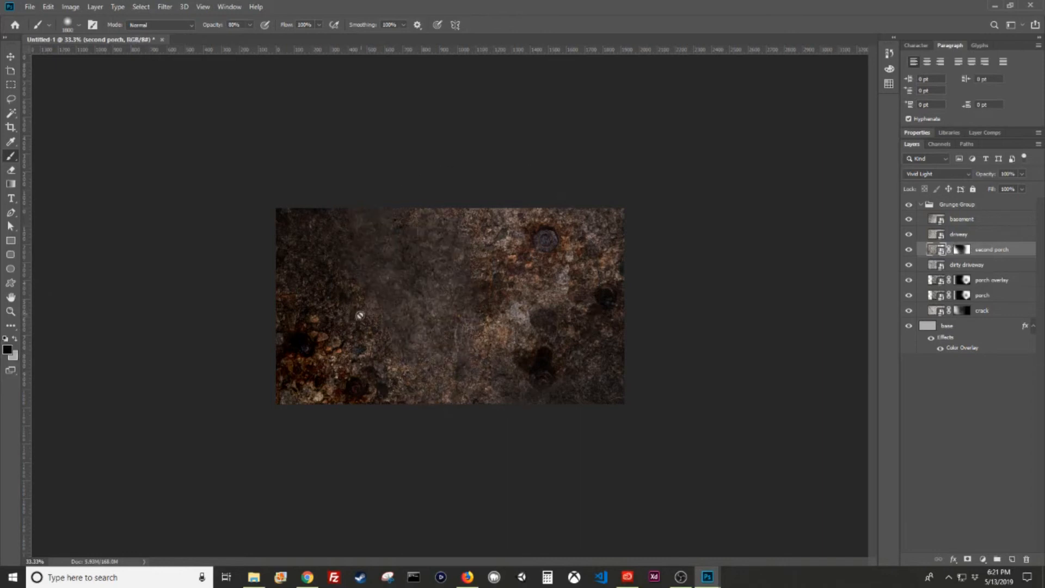
Step: Move the second porch layer down and slightly left so its rusty bolt sits in the lower-left corner of the canvas
{"action": "key", "text": "v"}
{"action": "left_click_drag", "start_coordinate": [326, 387], "coordinate": [308, 424]}
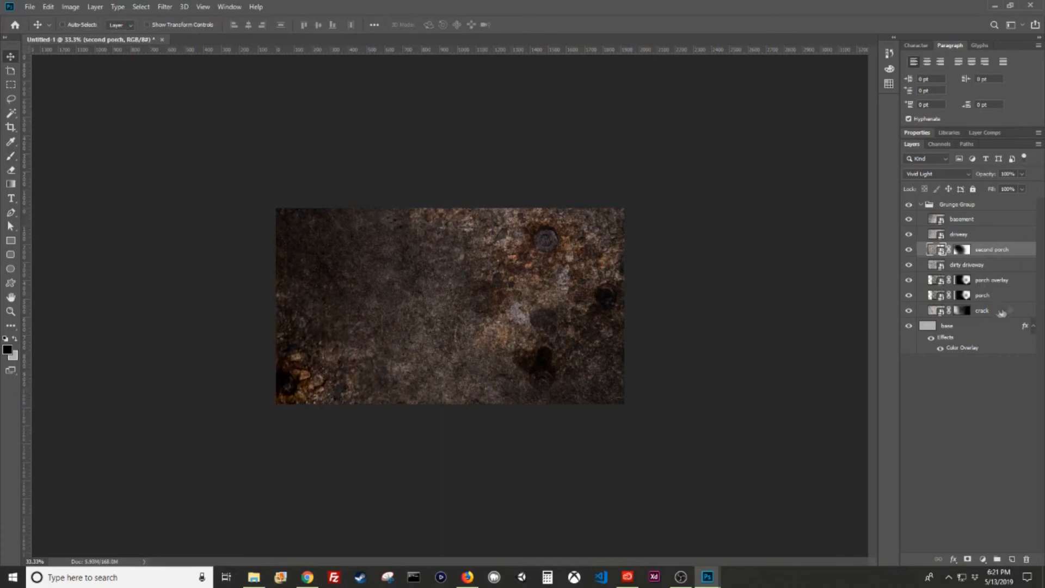
Step: Duplicate the crack layer twice to strengthen the diagonal crack
{"action": "left_click", "coordinate": [999, 317]}
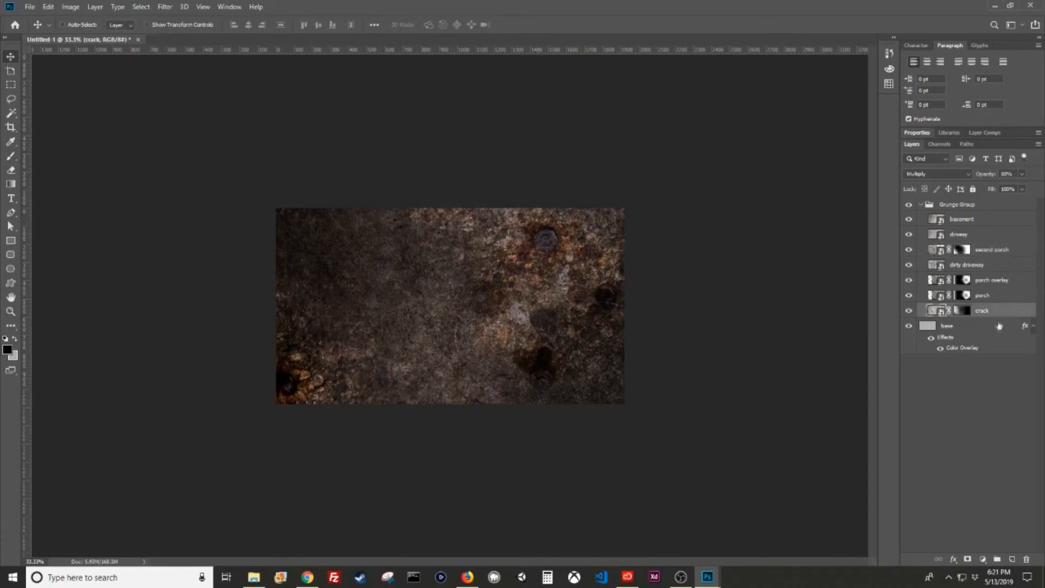
{"action": "key", "text": "ctrl+j"}
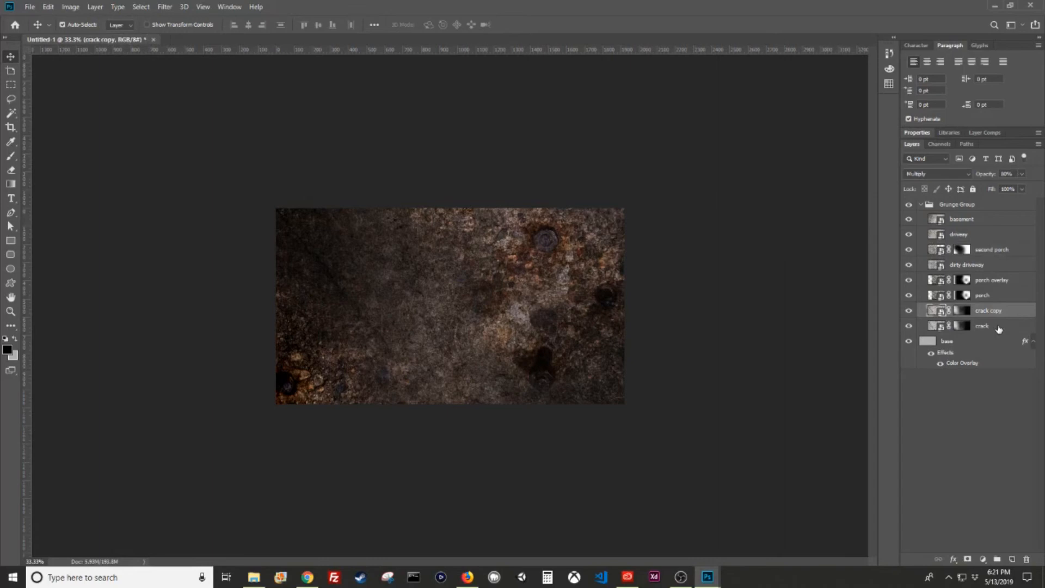
{"action": "key", "text": "ctrl+j"}
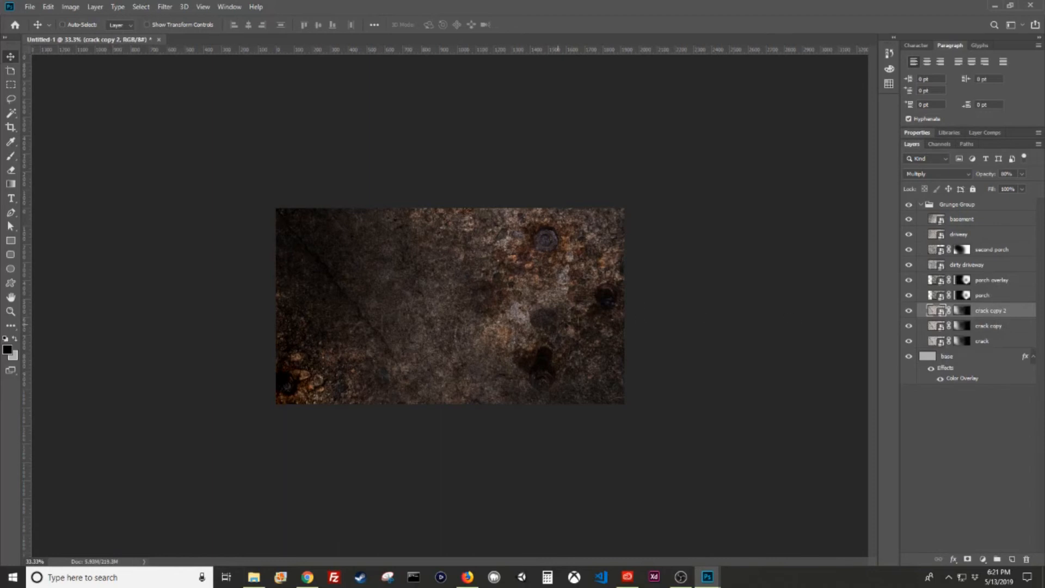
{"action": "key", "text": "alt+shift+v"}
Step: Try painting white near the canvas center on the second porch layer's mask with a smaller brush at 42% opacity, and undo it
{"action": "left_click", "coordinate": [961, 249]}
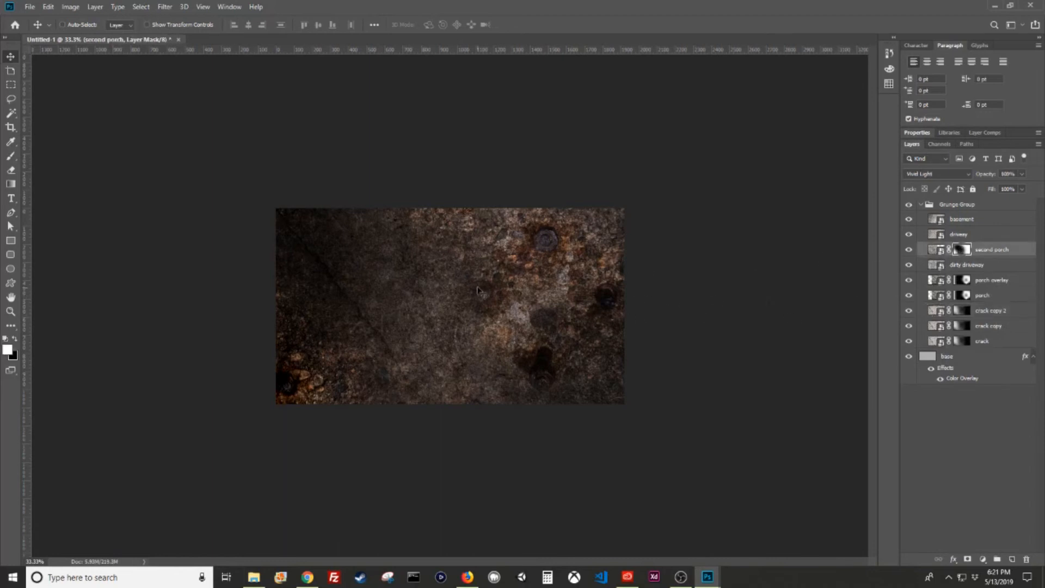
{"action": "key", "text": "b"}
{"action": "key", "text": "x"}
{"action": "key", "text": "bracketleft"}
{"action": "key", "text": "bracketleft"}
{"action": "key", "text": "bracketleft"}
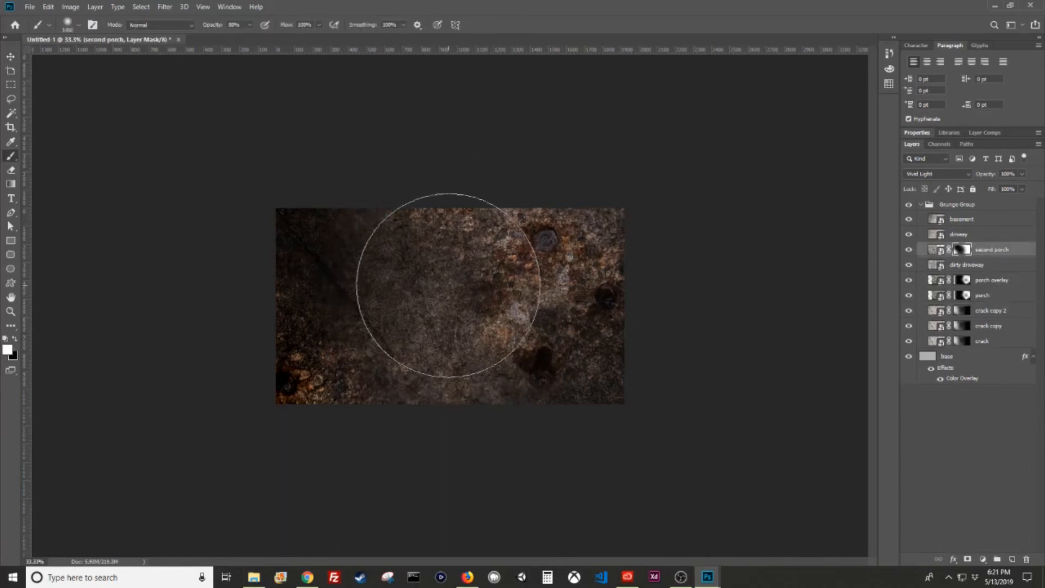
{"action": "left_click_drag", "start_coordinate": [218, 30], "coordinate": [194, 32]}
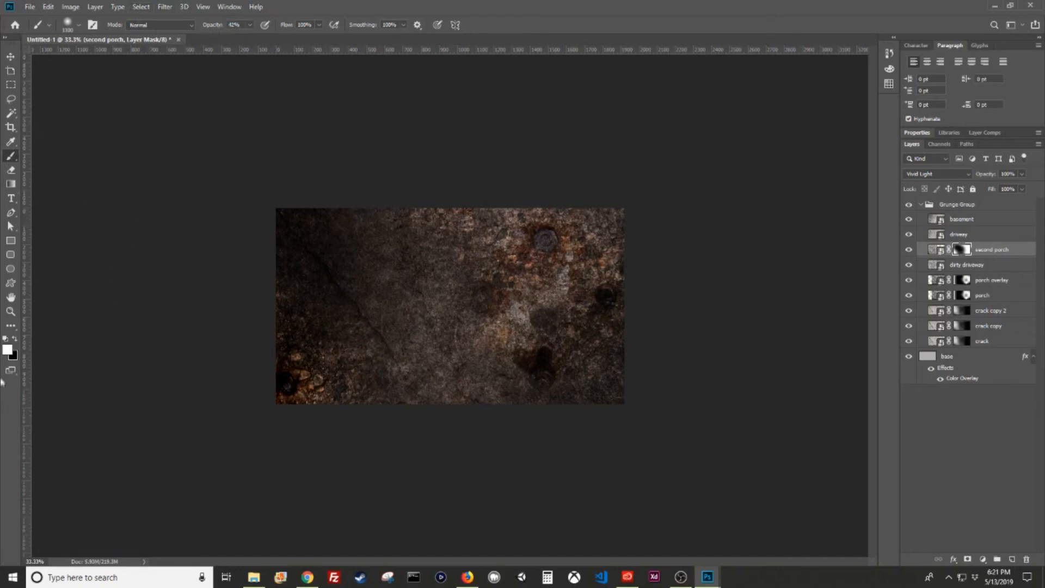
{"action": "key", "text": "bracketleft"}
{"action": "key", "text": "bracketleft"}
{"action": "key", "text": "bracketleft"}
{"action": "key", "text": "bracketleft"}
{"action": "left_click", "coordinate": [442, 266]}
{"action": "key", "text": "bracketleft"}
{"action": "key", "text": "ctrl+z"}
{"action": "key", "text": "v"}
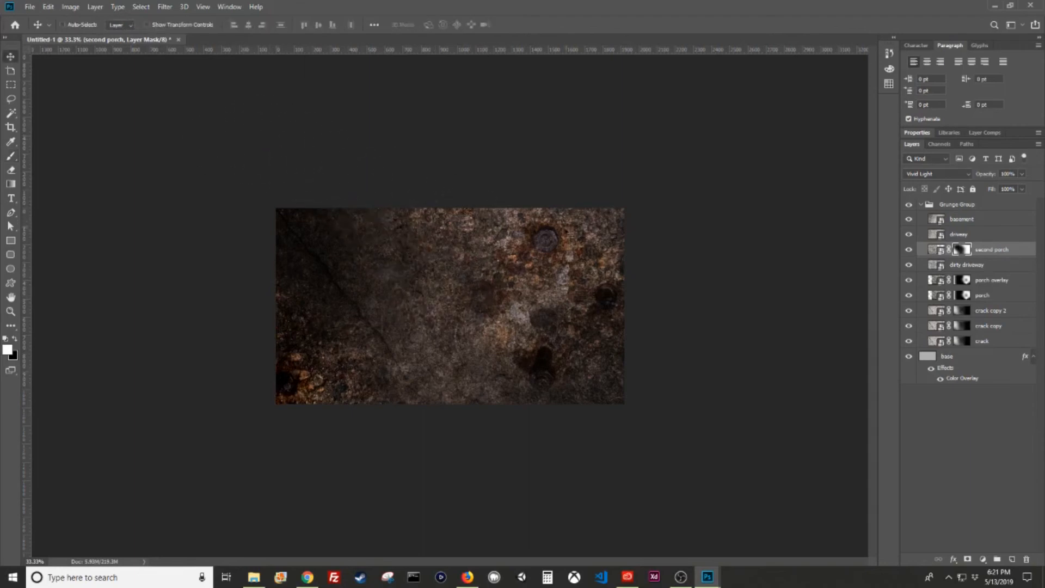
Step: Select the Grunge Group and collapse it
{"action": "left_click", "coordinate": [925, 205]}
{"action": "left_click", "coordinate": [921, 204]}
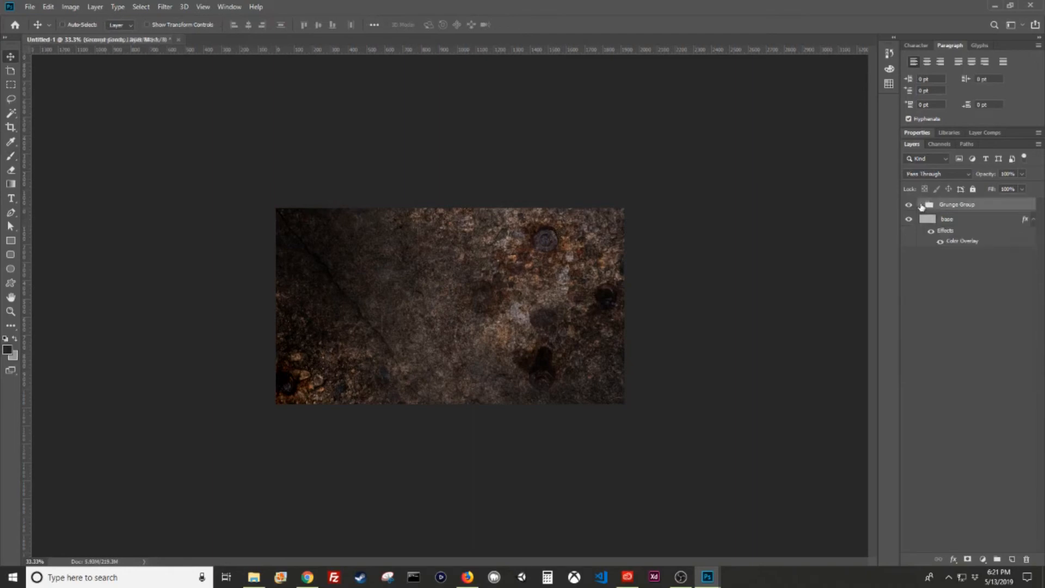
{"action": "left_click", "coordinate": [921, 205]}
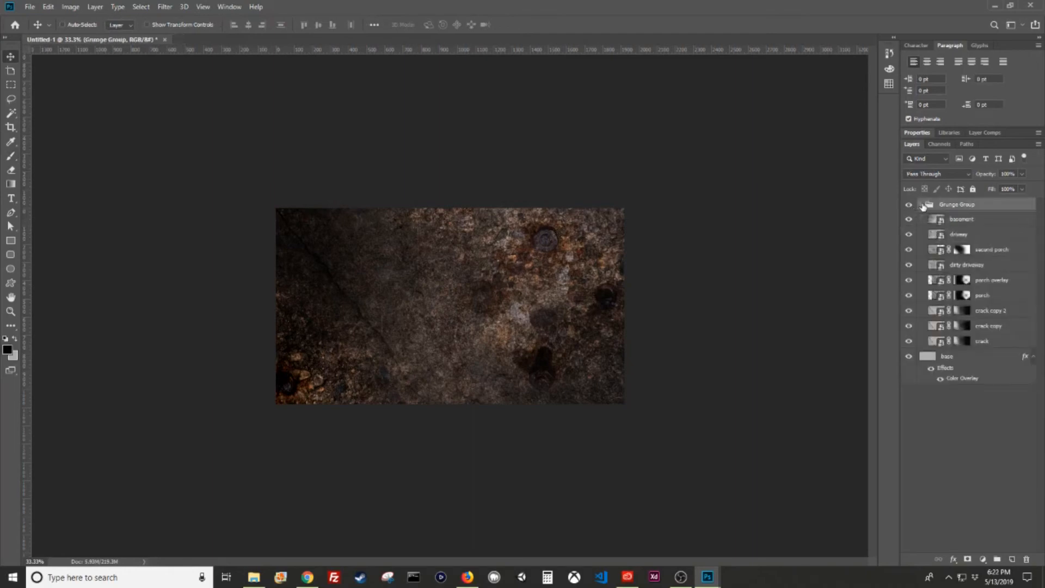
{"action": "left_click", "coordinate": [921, 204]}
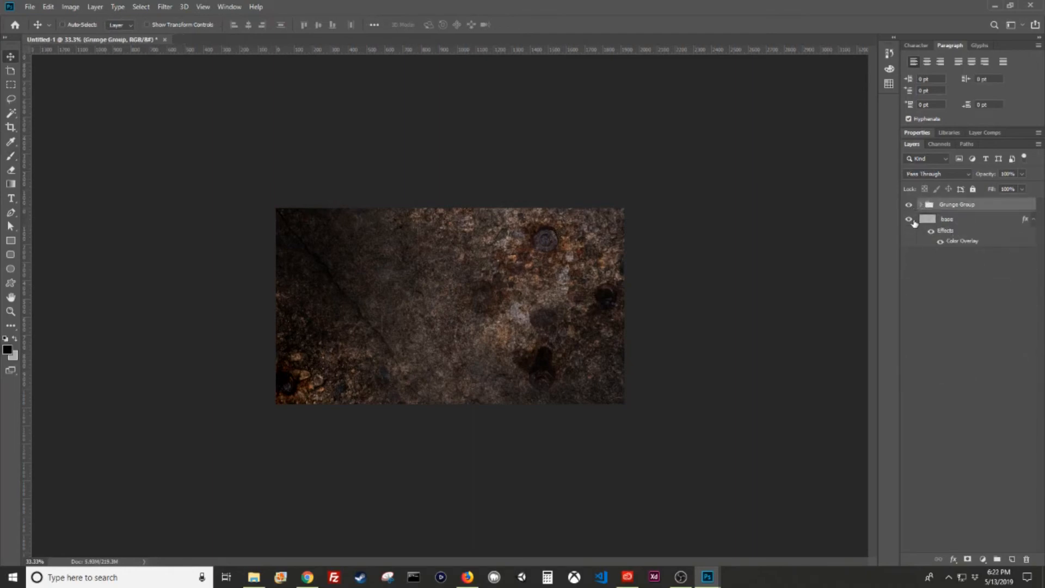
Step: Toggle the base layer's visibility off and on to compare the grunge texture with and without the dark tint
{"action": "left_click", "coordinate": [908, 219]}
{"action": "left_click", "coordinate": [910, 219]}
{"action": "left_click", "coordinate": [910, 219]}
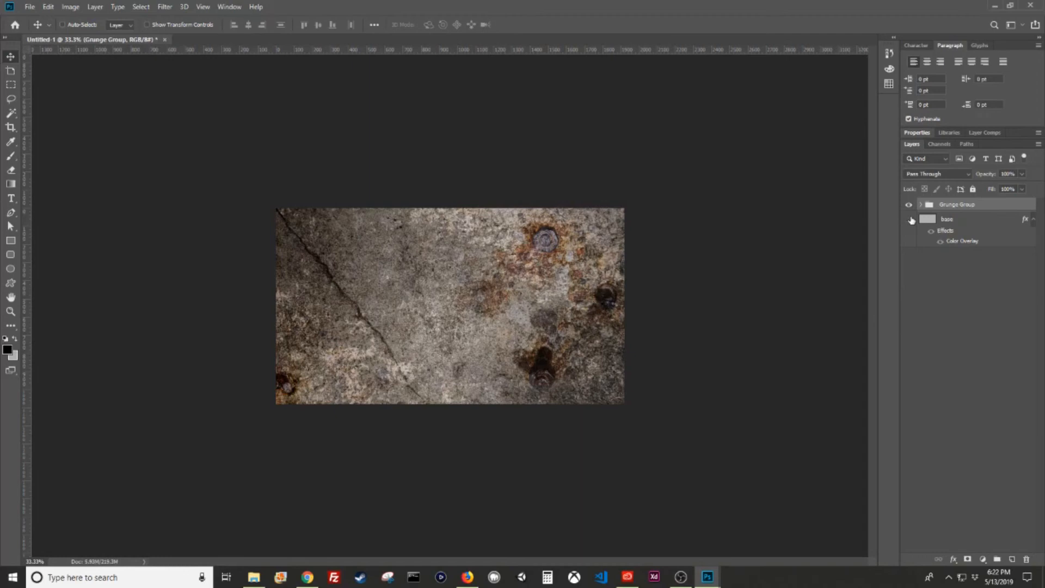
{"action": "left_click", "coordinate": [910, 219]}
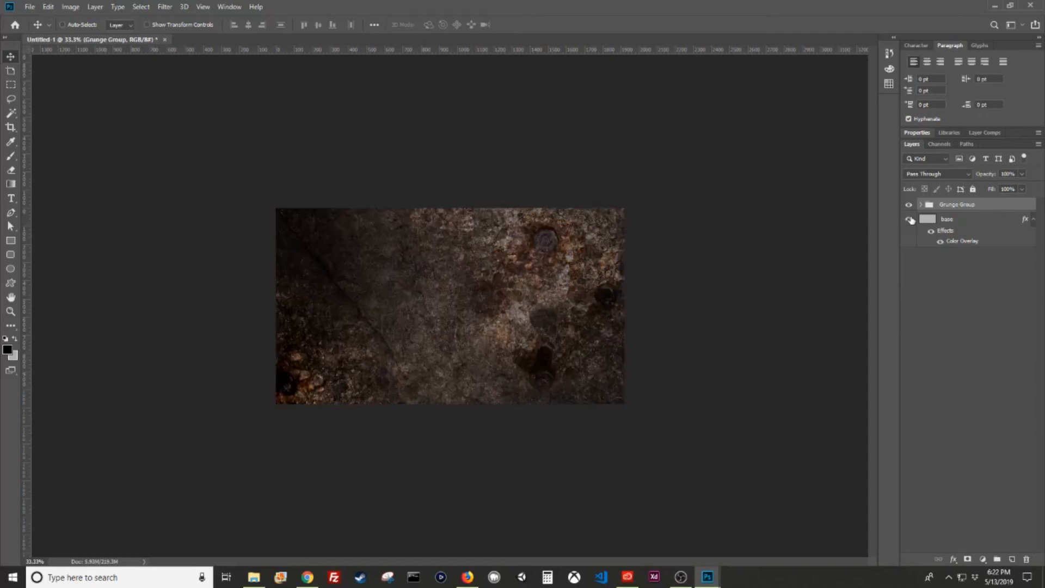
{"action": "left_click", "coordinate": [911, 219]}
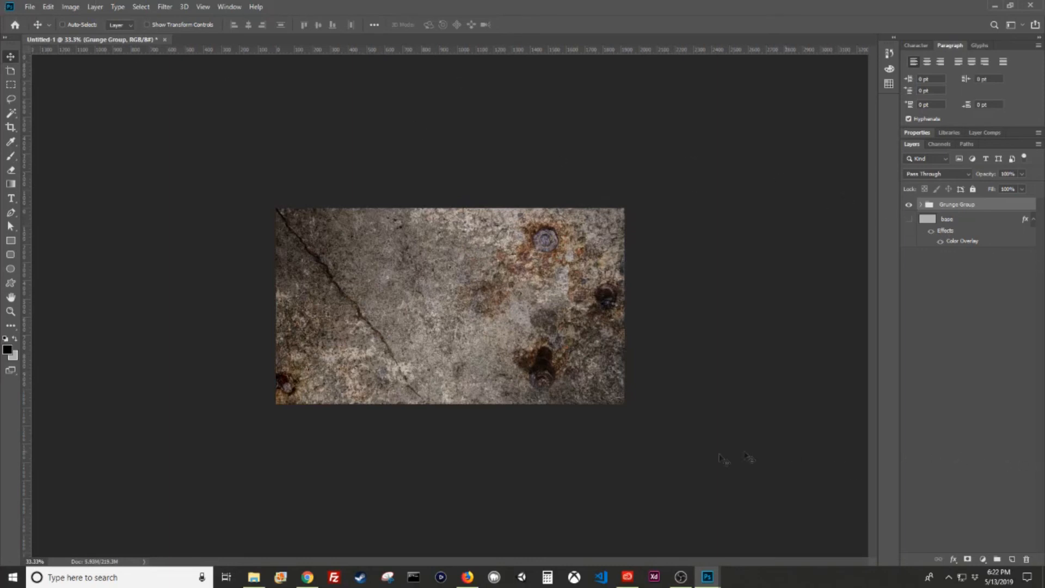
{"action": "left_click", "coordinate": [908, 219]}
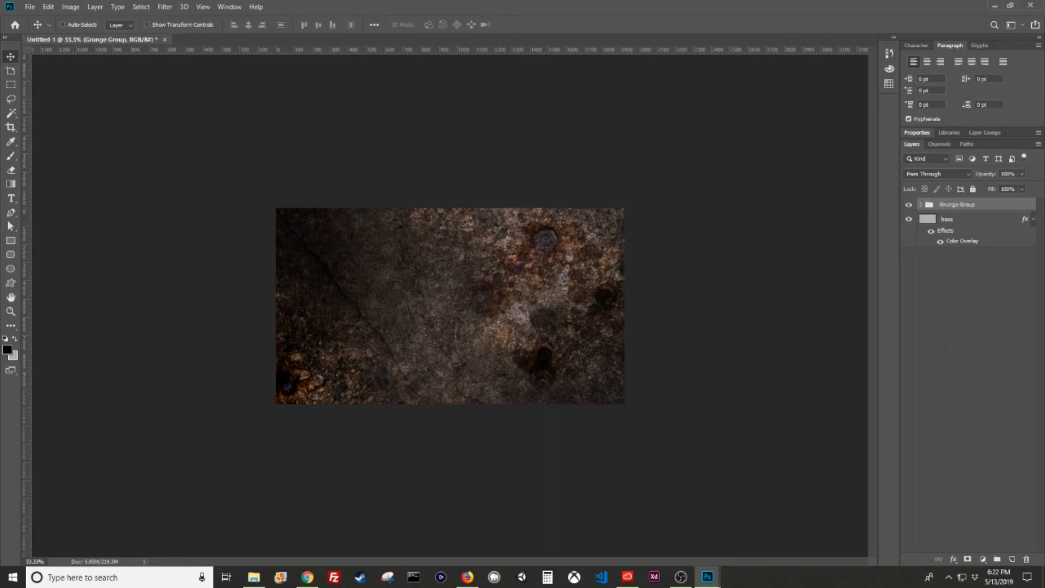
{"action": "left_click", "coordinate": [680, 576]}
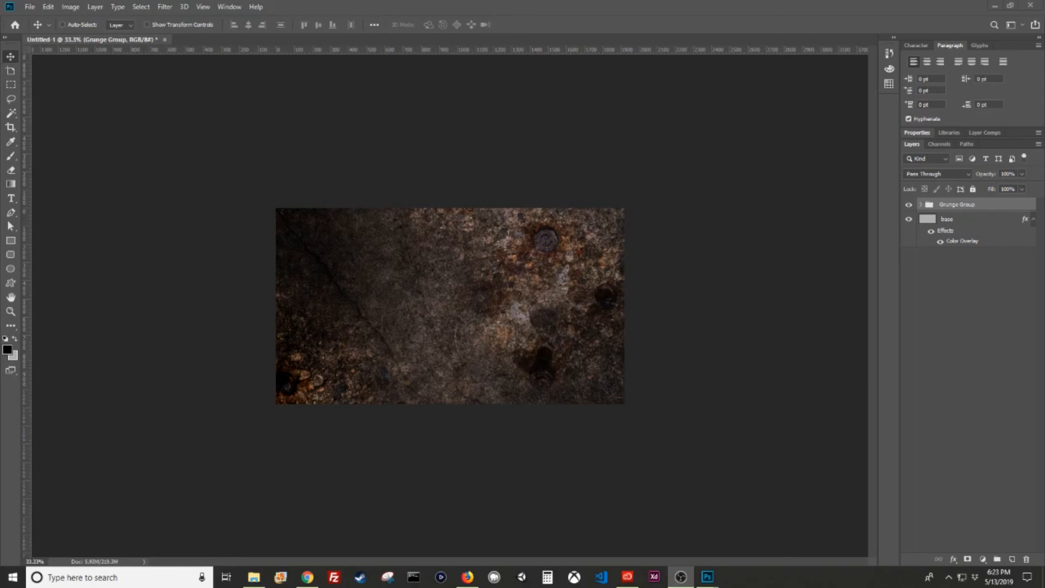